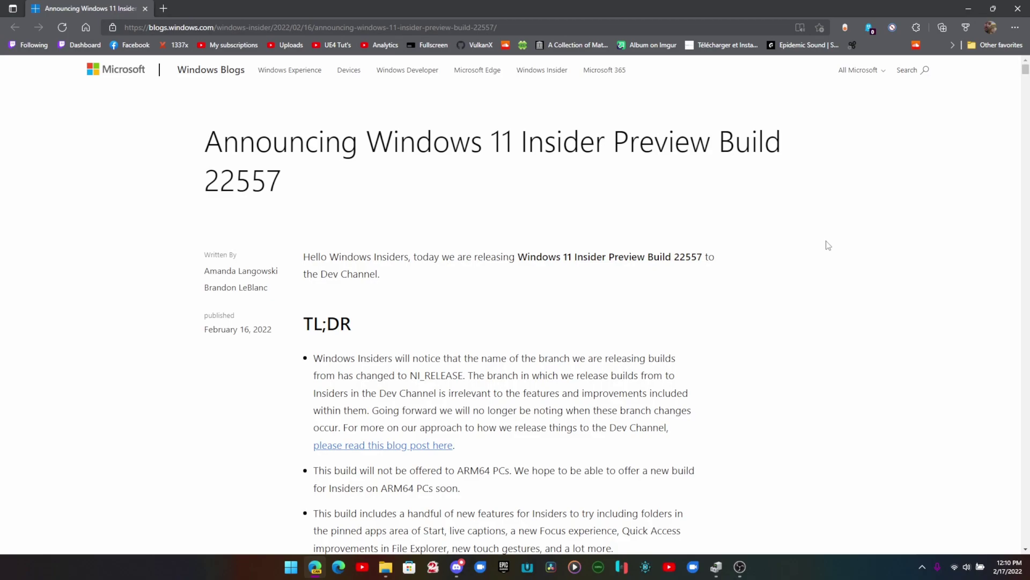
Minimize the Edge window showing the Build 22557 Windows Blogs announcement
left_click(968, 8)
Reveal the desktop and drag Google Duo next to YouTube in Start's pinned apps
left_click(970, 8)
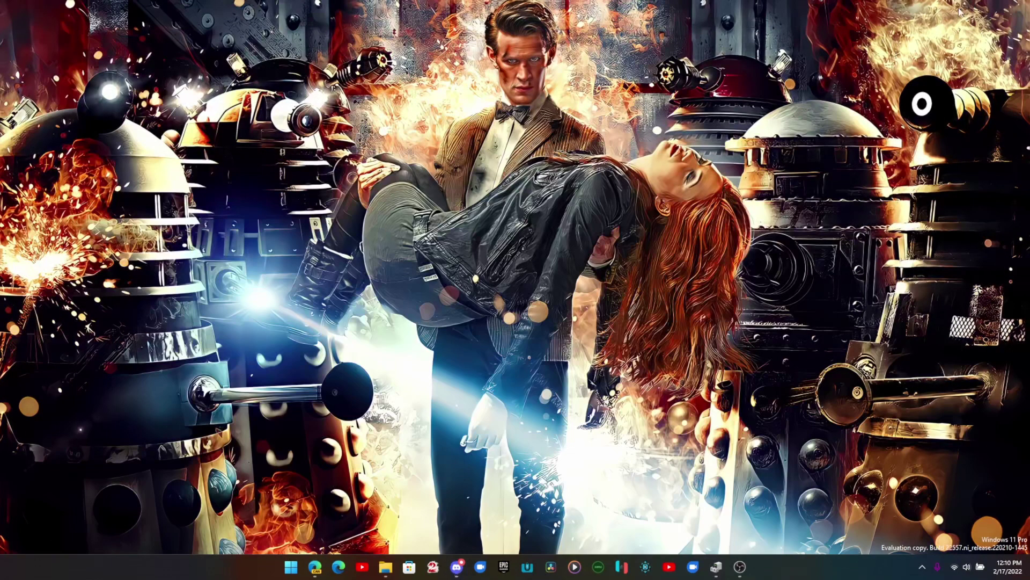
left_click(291, 567)
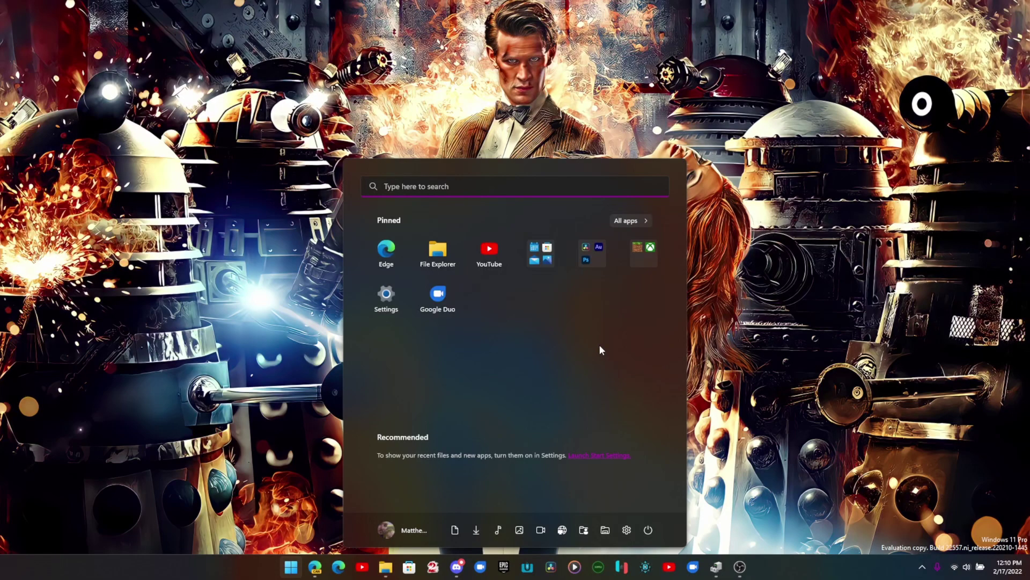
left_click_drag(438, 295, 522, 322)
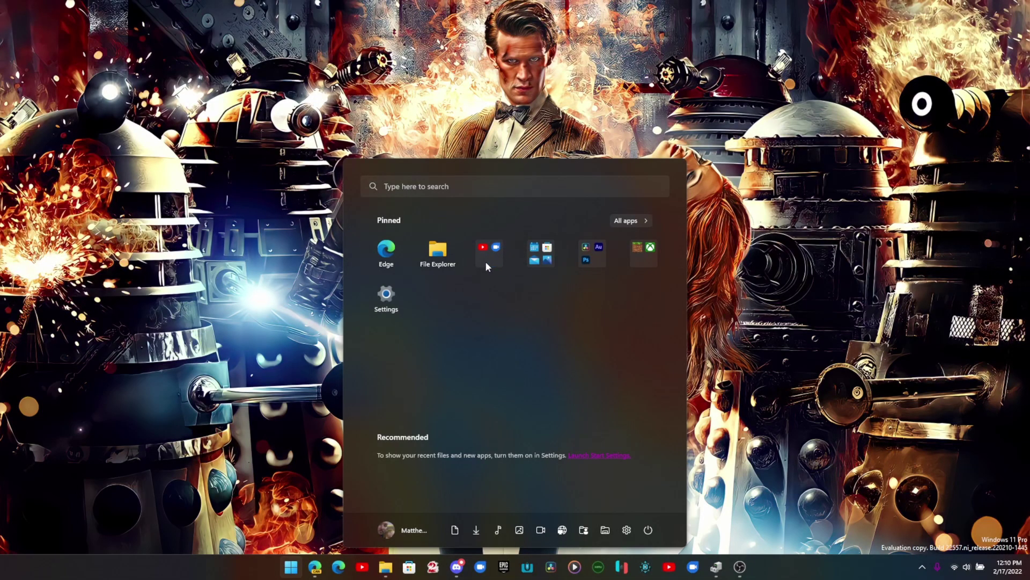
key("Escape")
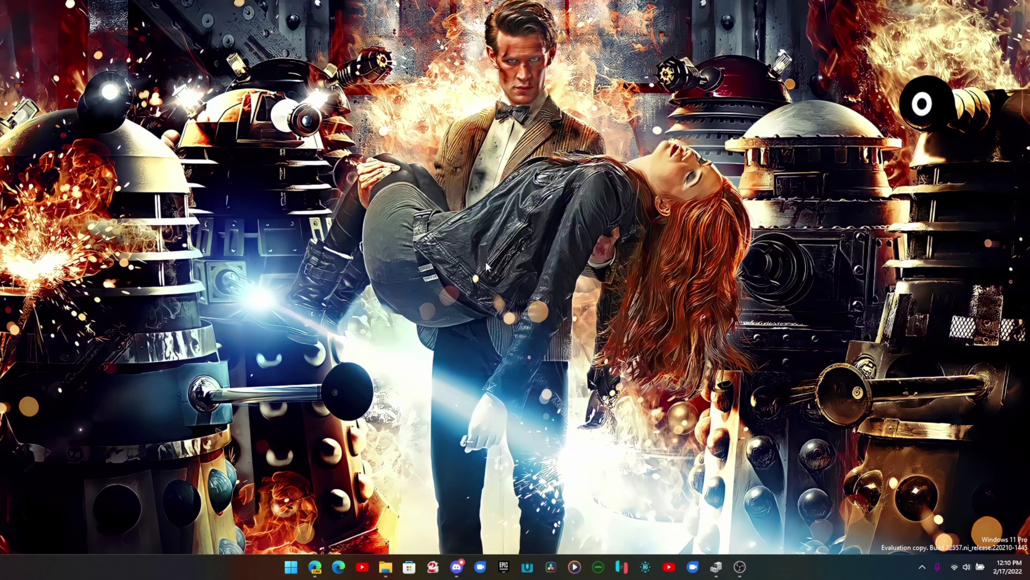
Combine Google Duo and YouTube into a folder, move it to top, then back to the third slot
left_click(292, 567)
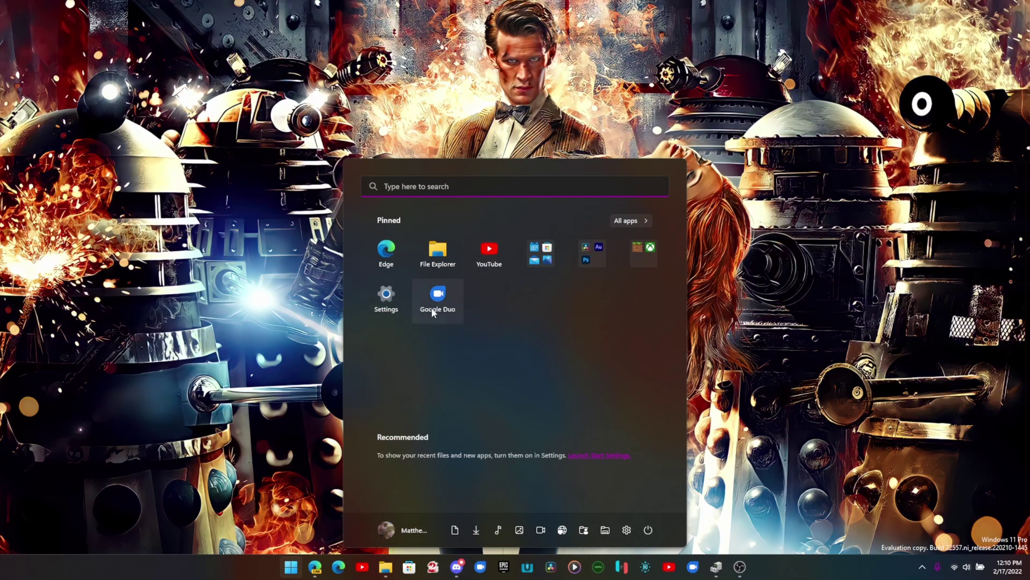
left_click_drag(438, 294, 490, 252)
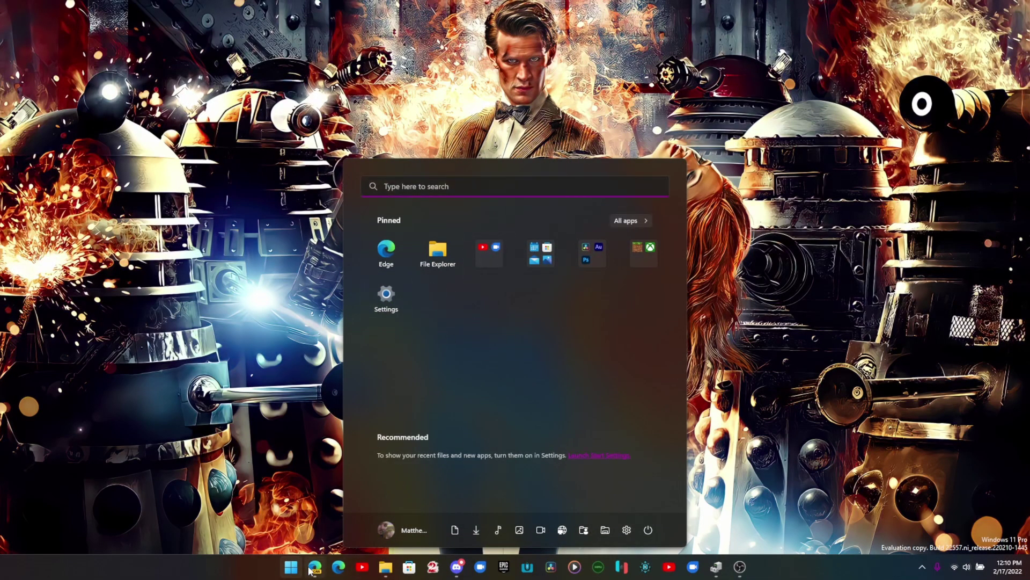
left_click(291, 566)
left_click(291, 567)
right_click(497, 261)
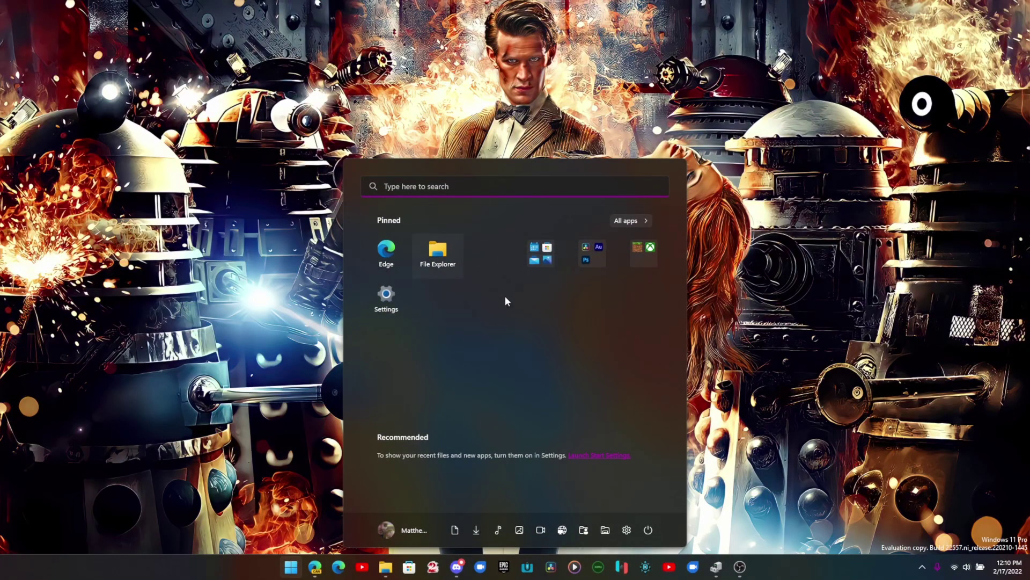
left_click(499, 262)
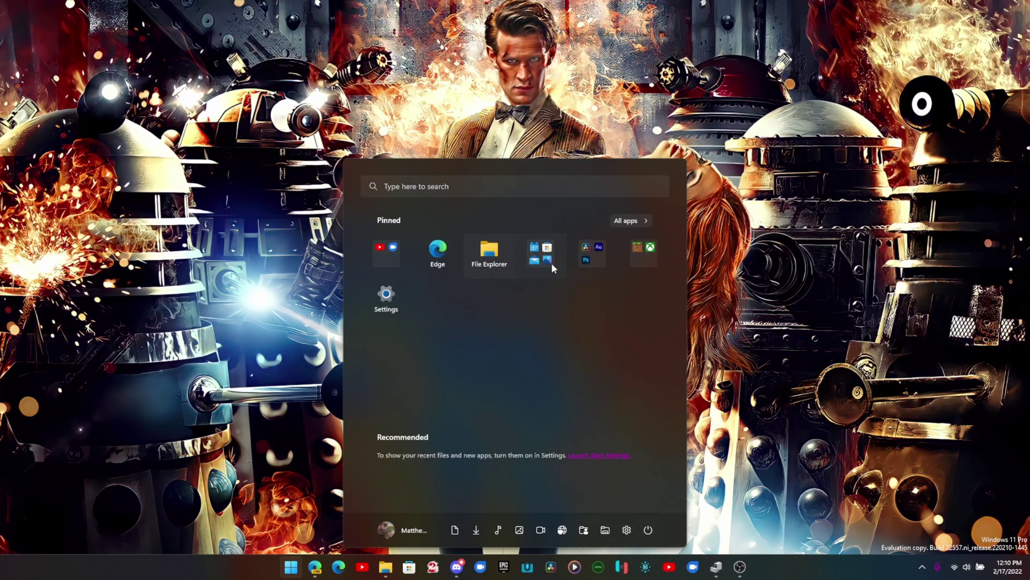
left_click_drag(394, 251, 503, 249)
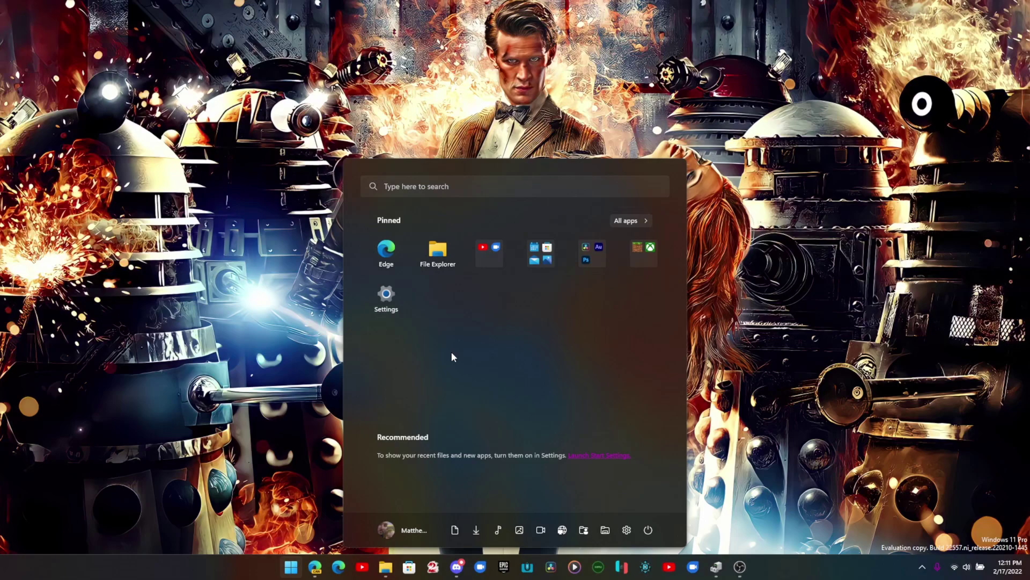
Open the Notification Center, turn on Do not disturb, and dismiss the calendar birthday notification
key("Escape")
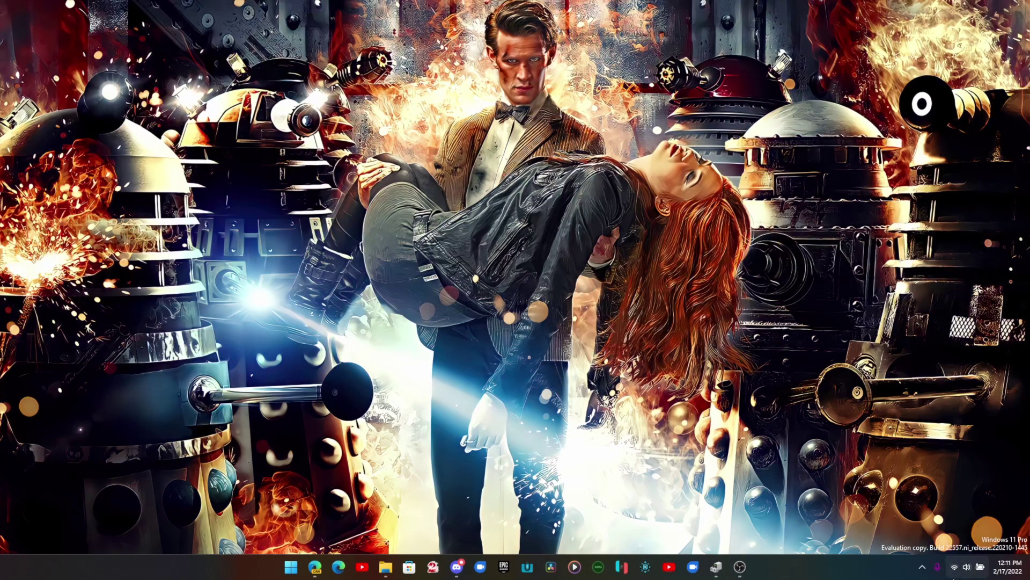
left_click(954, 574)
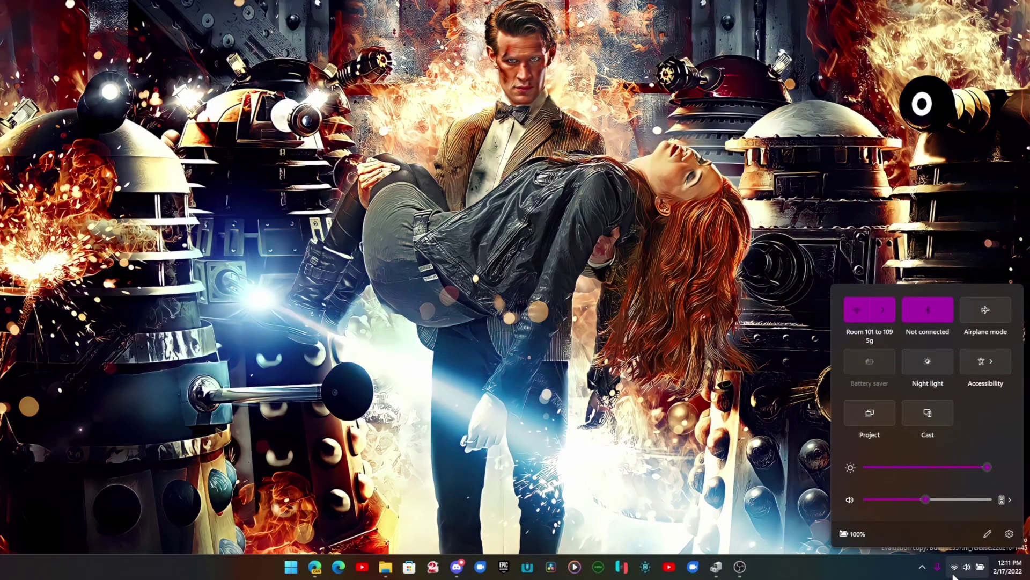
left_click(1007, 566)
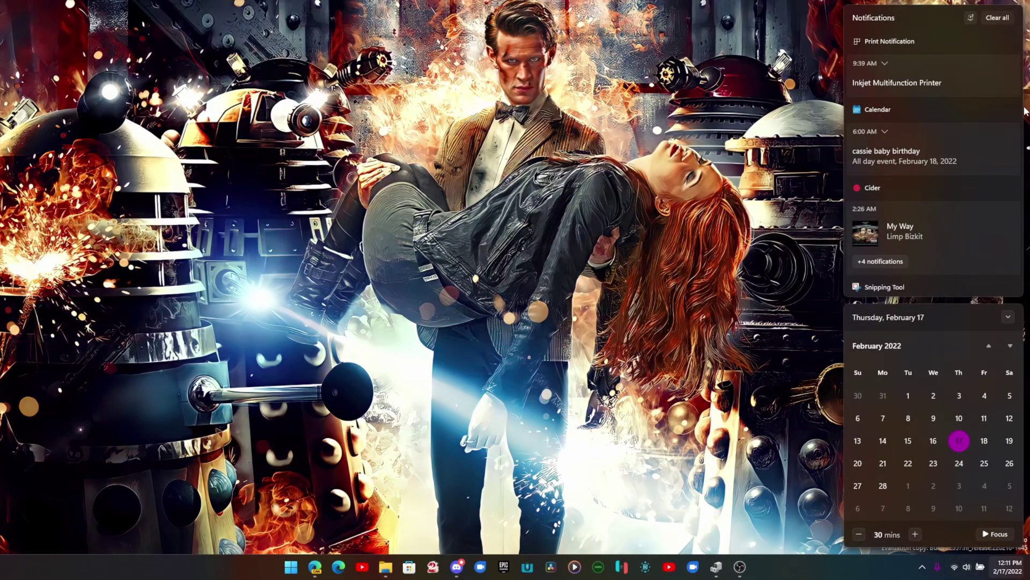
left_click(969, 18)
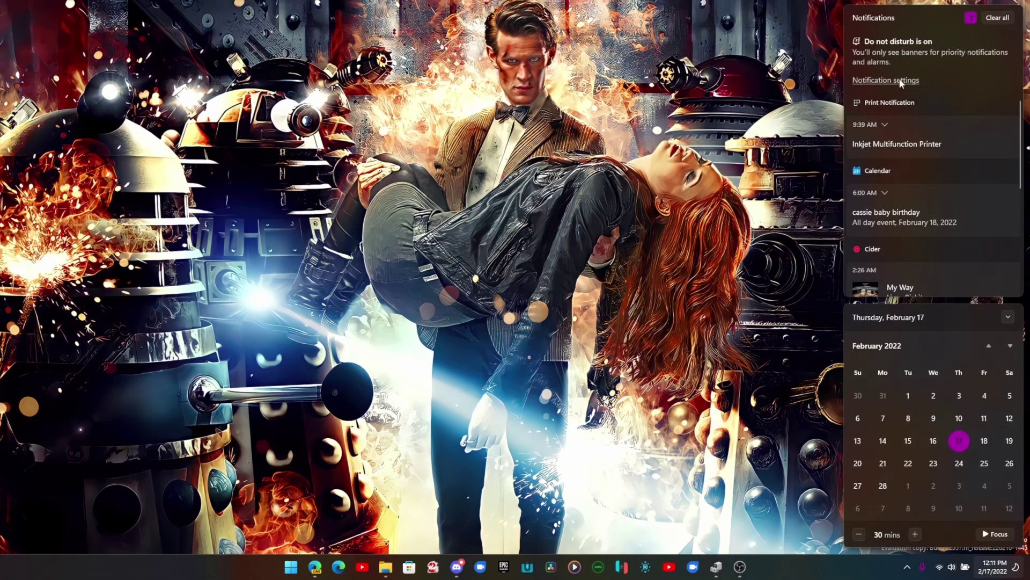
mouse_move(880, 225)
left_click(1009, 193)
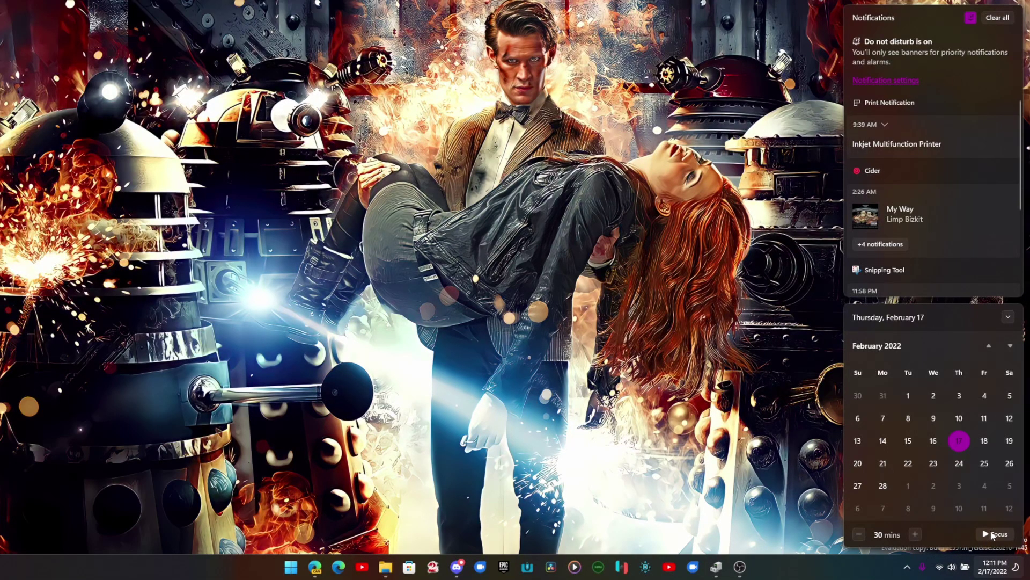
Lengthen the focus timer, bring it back to 30 minutes, and start the focus session
left_click(915, 533)
left_click(915, 534)
left_click(915, 534)
left_click(915, 534)
left_click(915, 534)
left_click(915, 534)
left_click(915, 533)
left_click(916, 534)
left_click(858, 534)
left_click(859, 534)
left_click(858, 534)
left_click(859, 534)
left_click(858, 534)
left_click(858, 534)
left_click(859, 534)
left_click(859, 534)
left_click(859, 534)
left_click(858, 534)
left_click(858, 534)
left_click(977, 535)
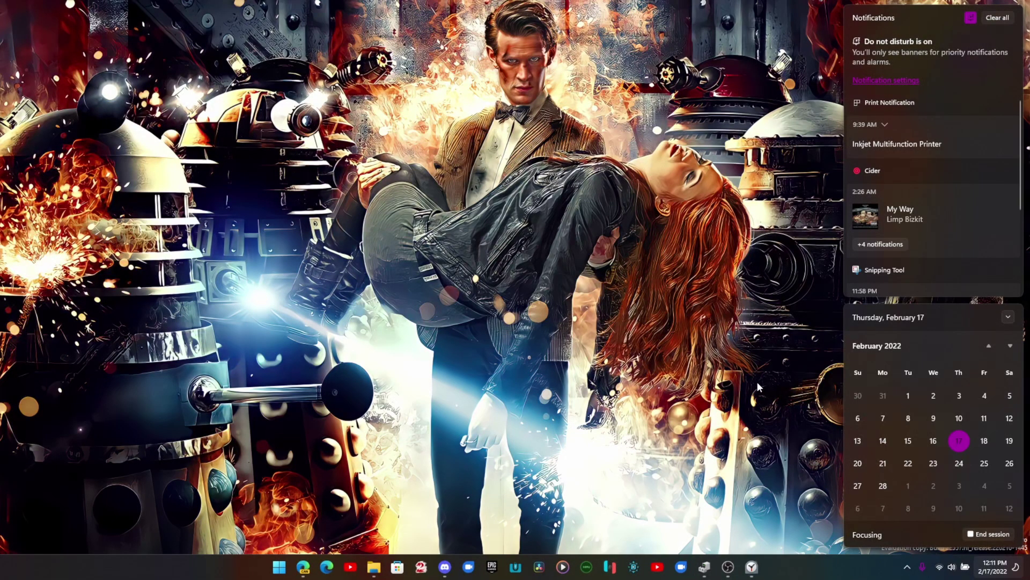
Close the notification panel, then stop the running focus session and confirm ending it
left_click(755, 379)
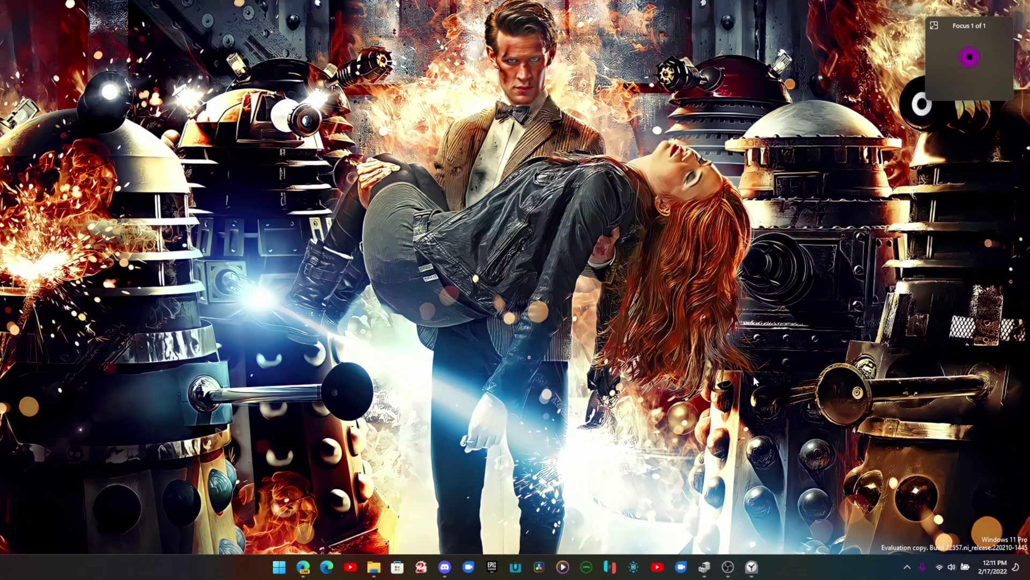
left_click(969, 64)
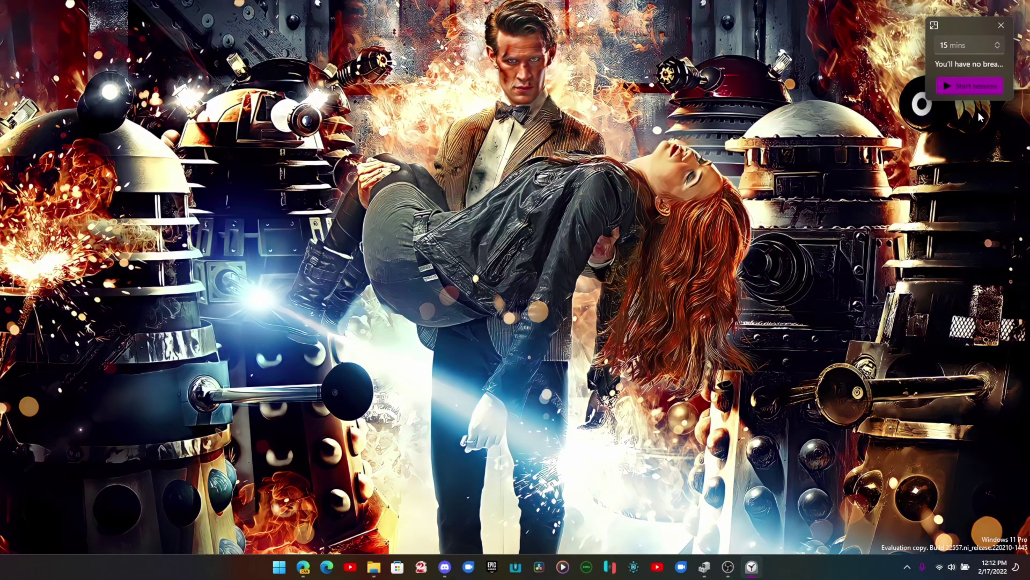
left_click(969, 83)
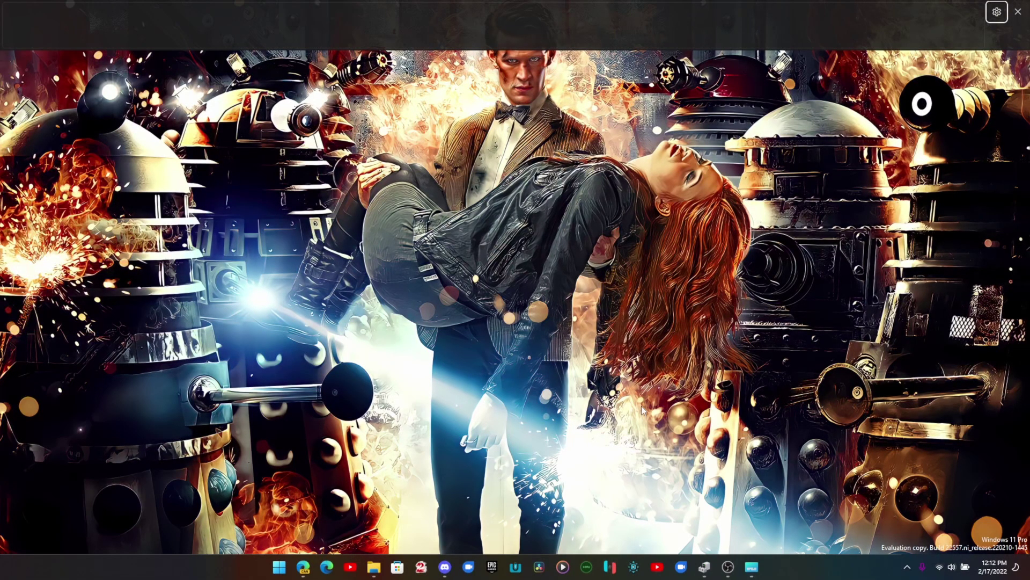
Minimize the OBS window and launch the Cider app from Start search
left_click(728, 566)
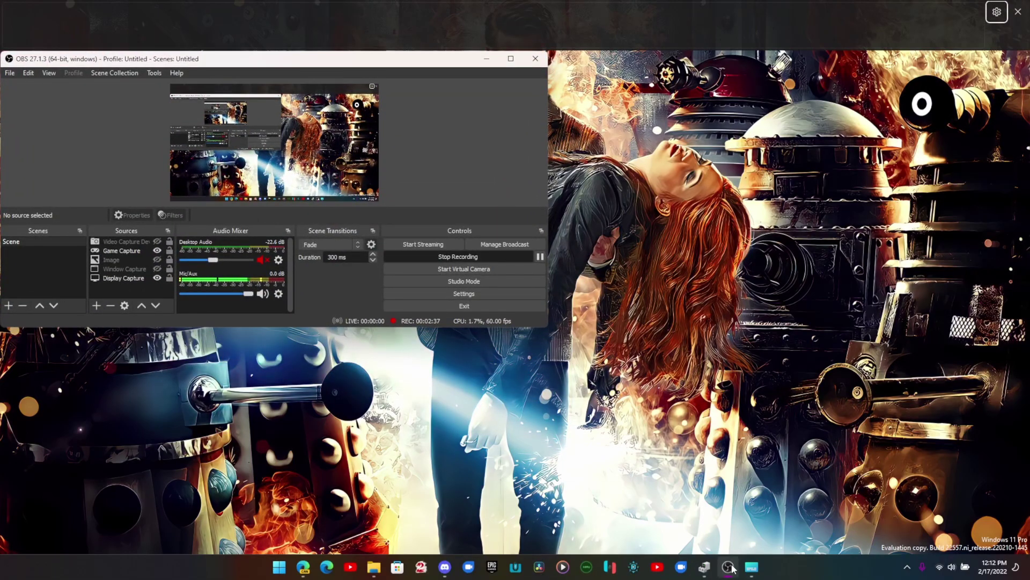
left_click(730, 567)
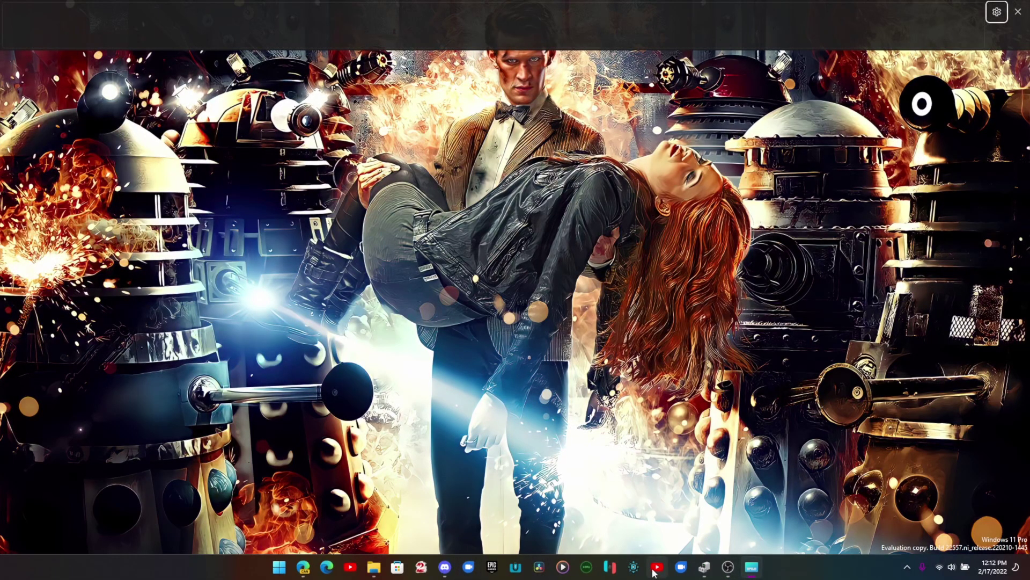
left_click(909, 567)
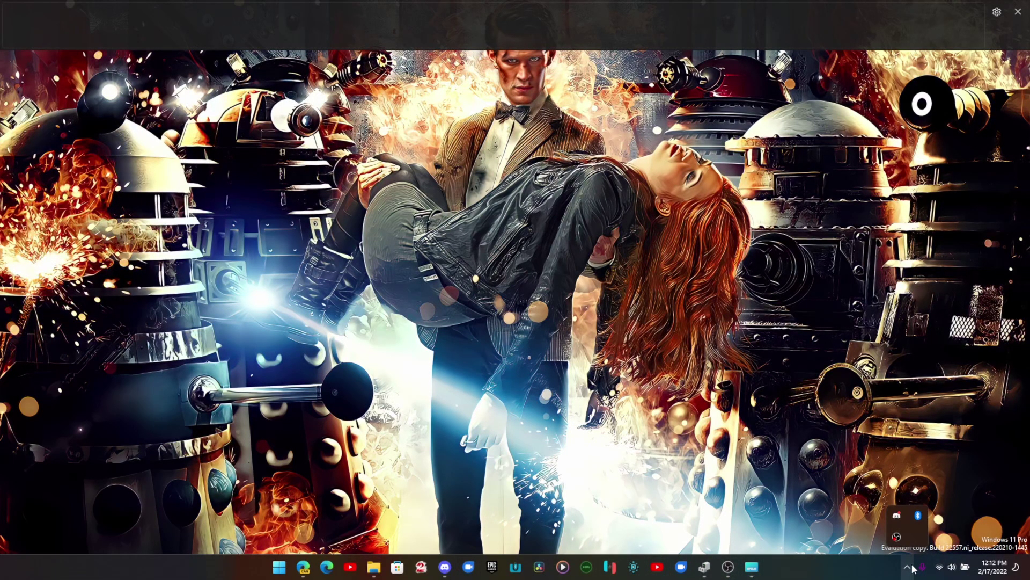
left_click(279, 566)
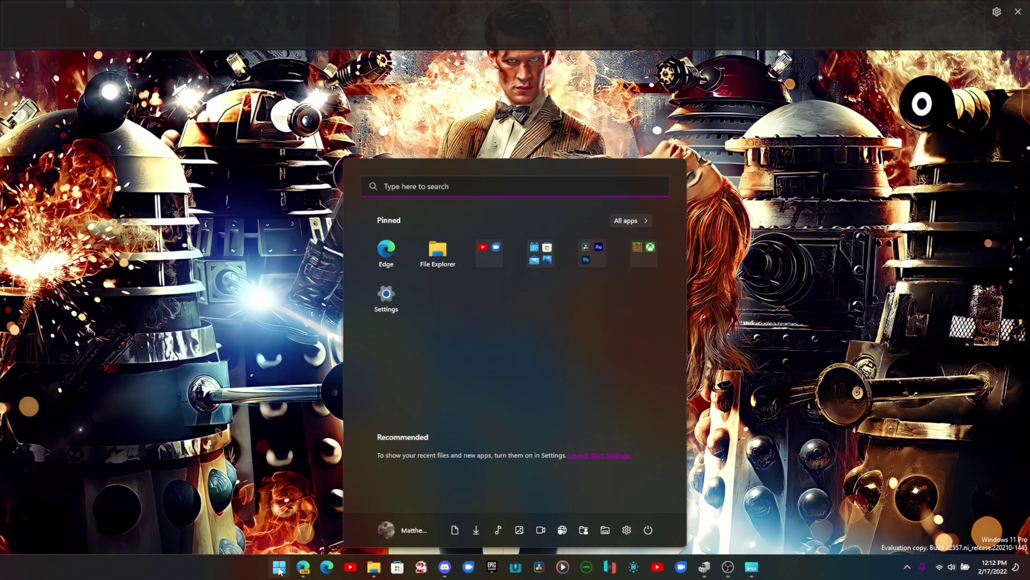
type("cider")
key("Return")
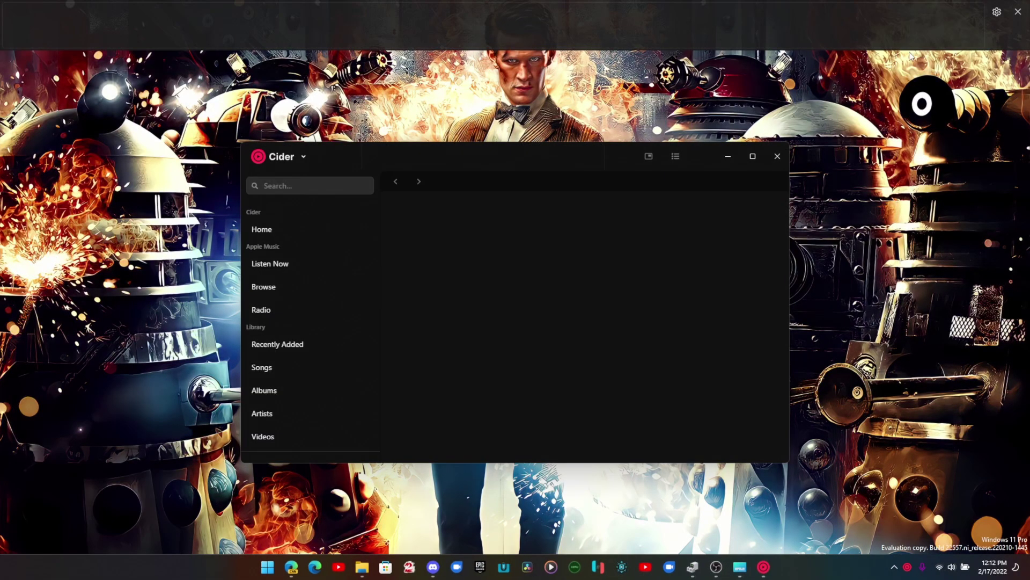
Include microphone audio in Live Captions, play 'THE DEATH OF PEACE OF MIND', then close Cider
left_click(996, 11)
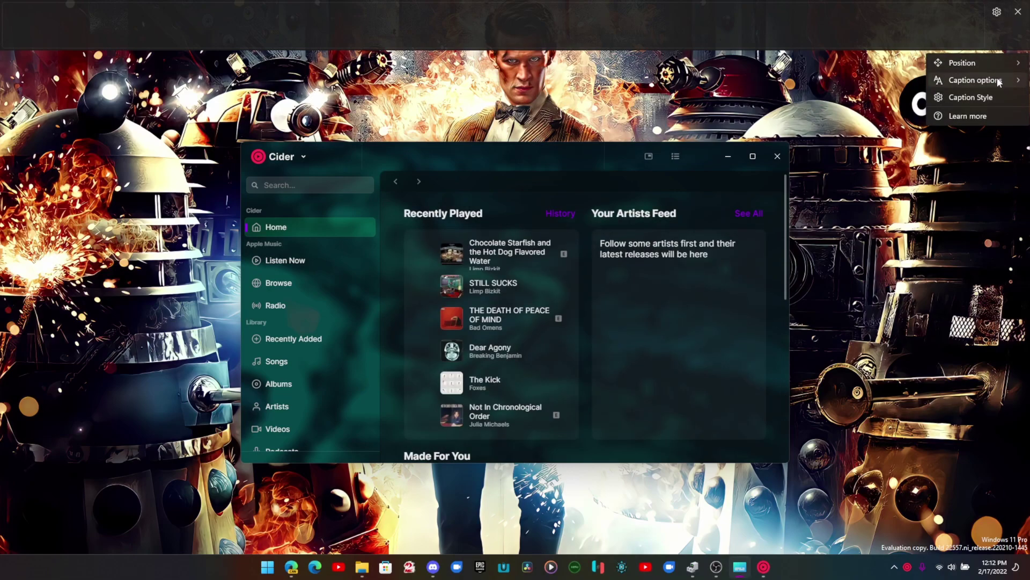
mouse_move(996, 85)
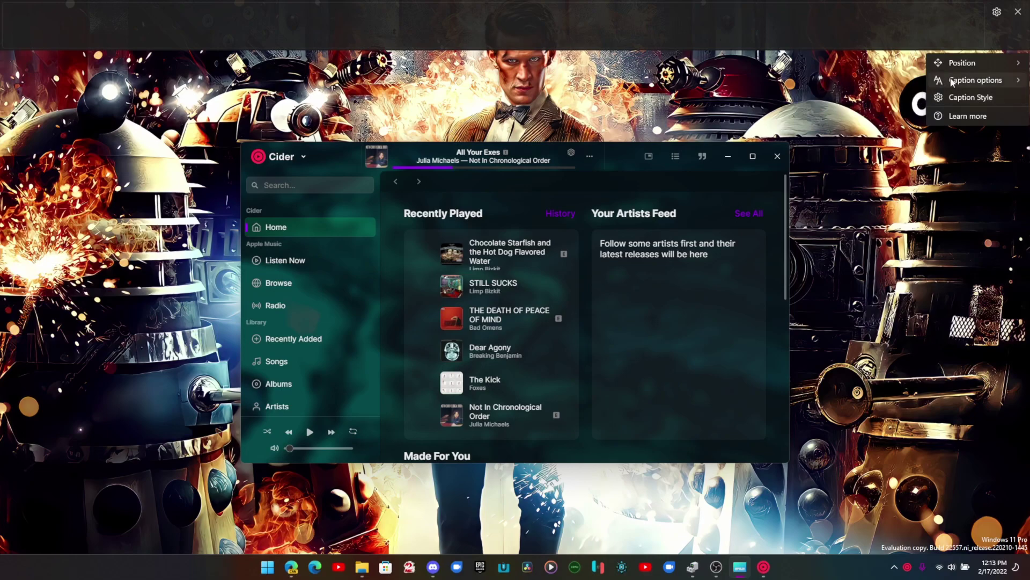
left_click(877, 98)
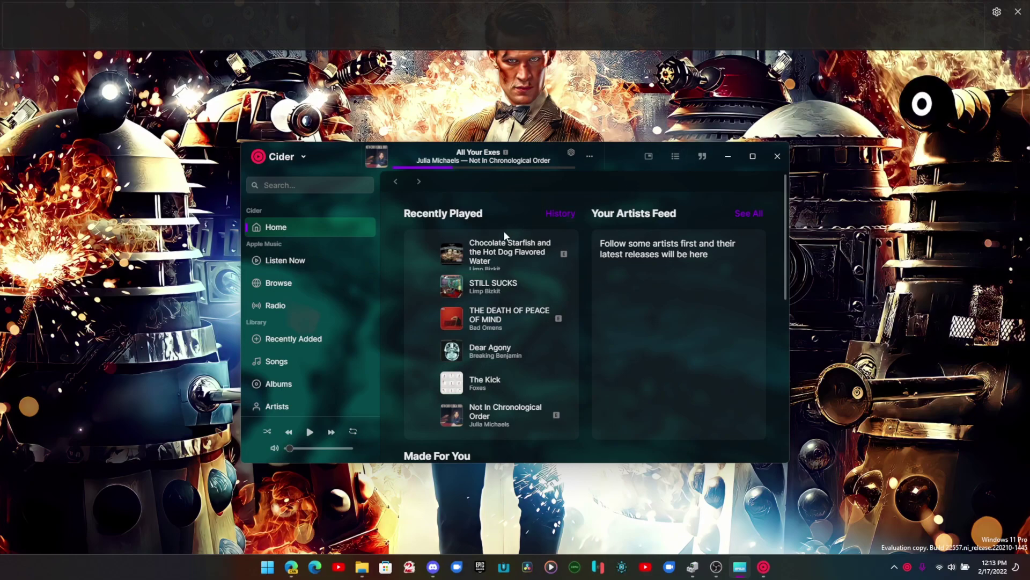
double_click(554, 320)
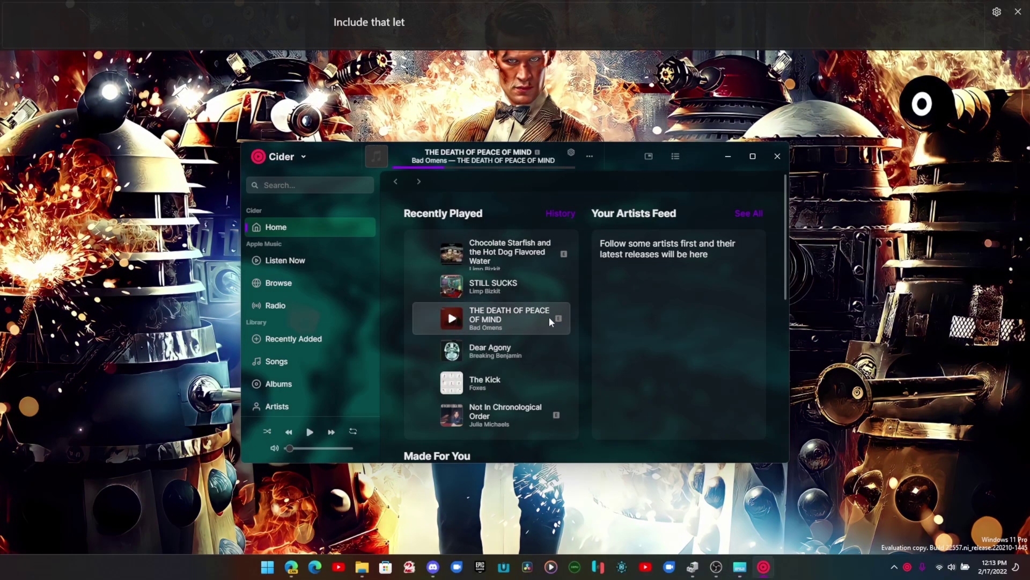
left_click(778, 156)
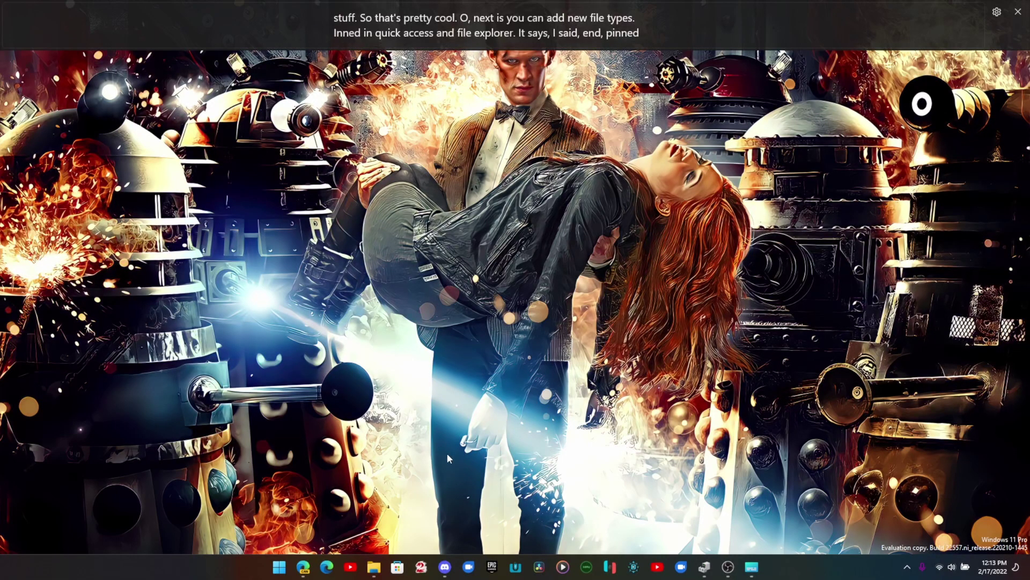
Open File Explorer and review the three files already pinned in Quick access
left_click(372, 568)
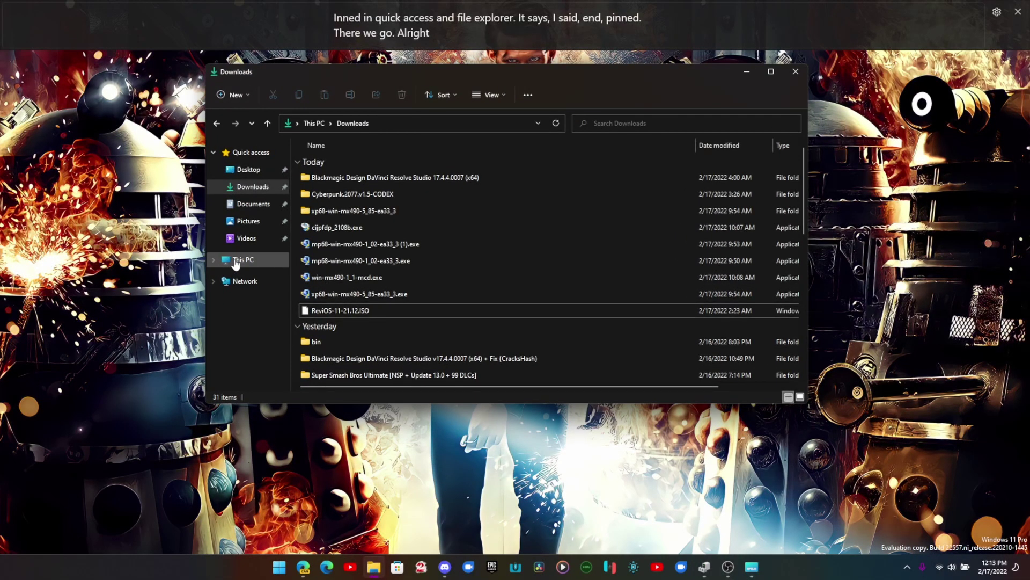
left_click(236, 261)
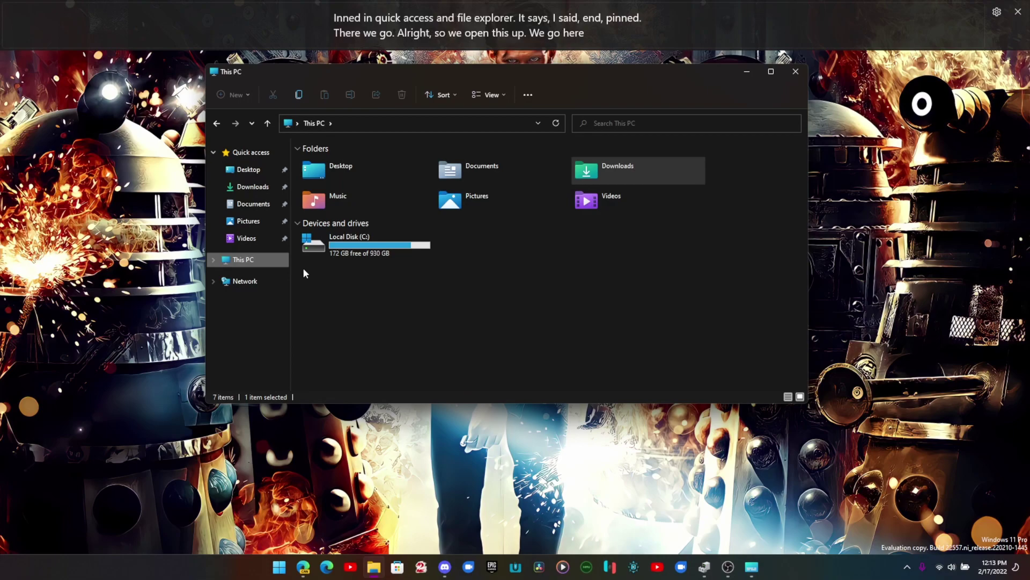
left_click(244, 153)
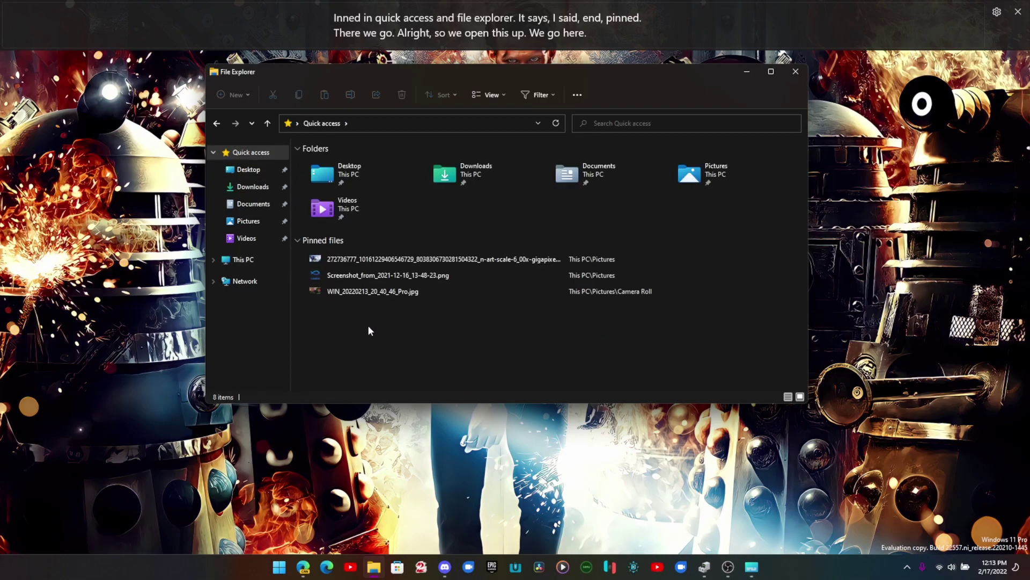
mouse_move(368, 325)
left_mouse_down()
mouse_move(384, 262)
mouse_move(371, 316)
left_mouse_up()
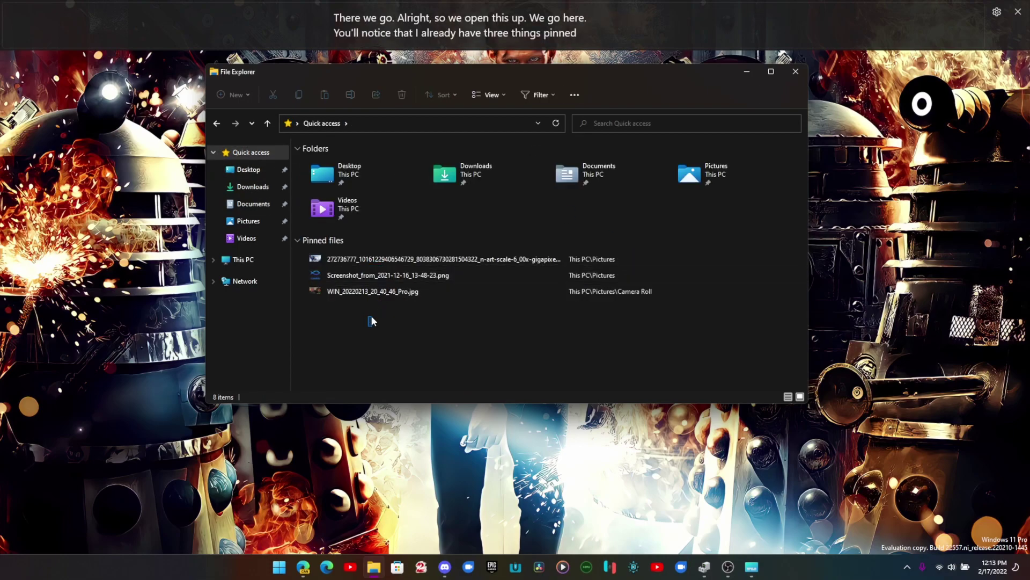
Pin 843498048235241492.gif from Pictures to Quick access, confirm it's listed, and close Explorer
left_click(248, 221)
left_click(463, 261)
right_click(464, 262)
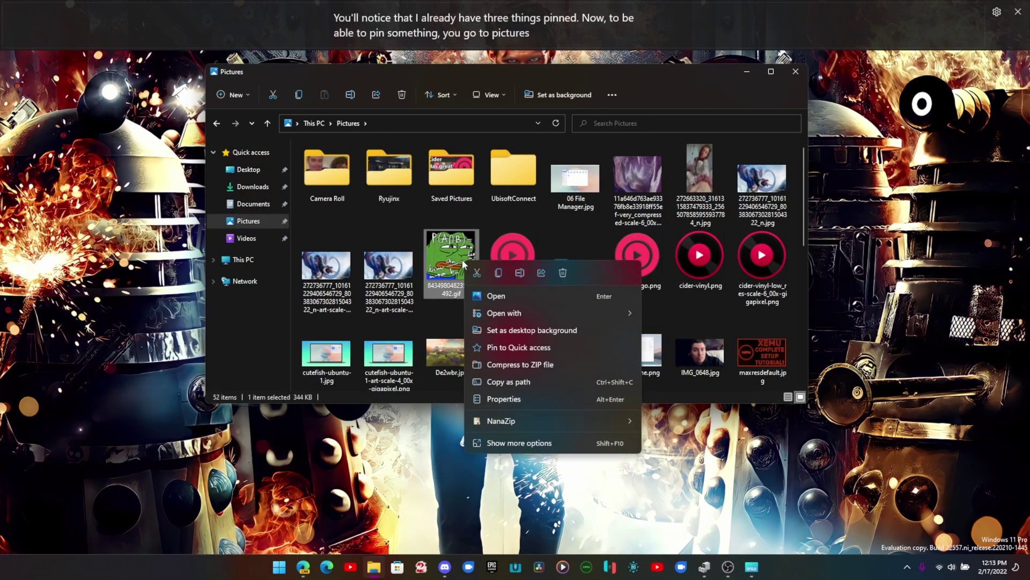
left_click(353, 331)
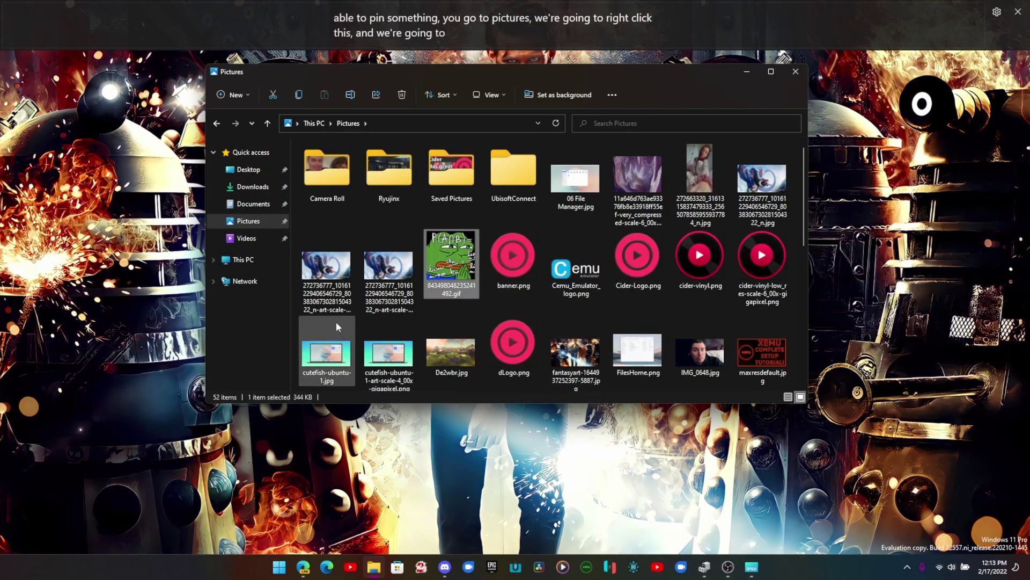
left_click(251, 153)
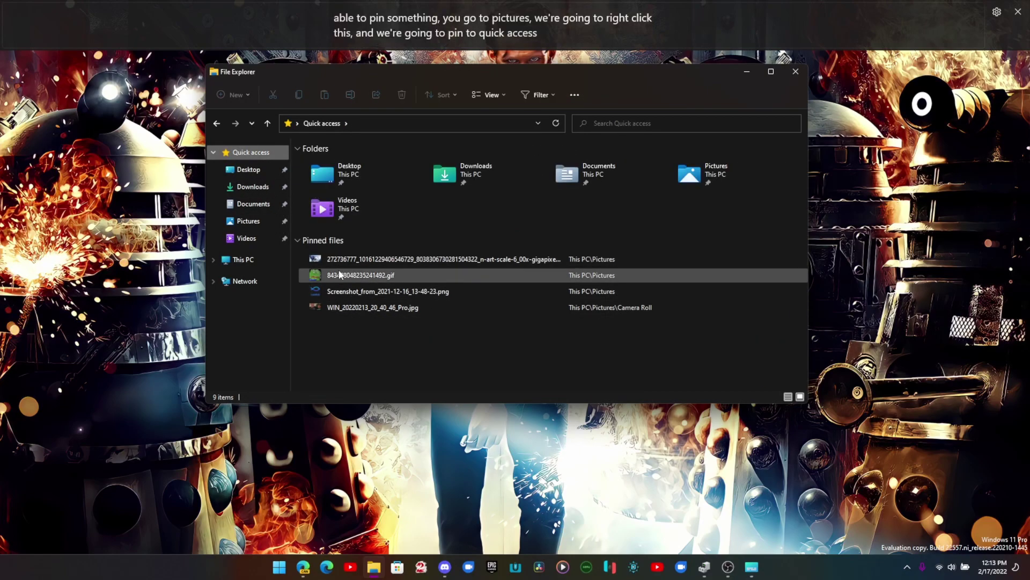
left_click(399, 275)
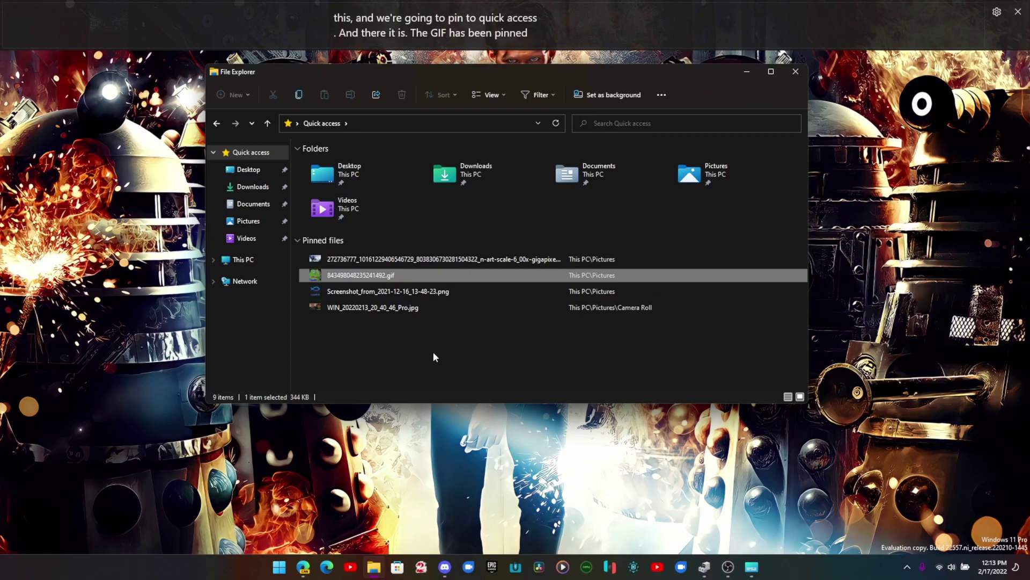
left_click(791, 76)
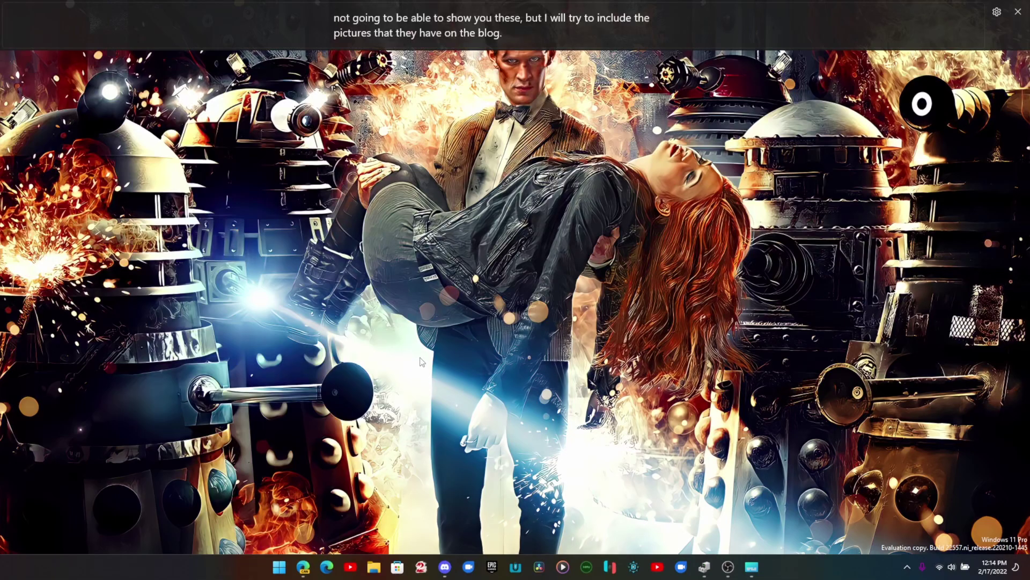
Switch to Edge and read the Build 22557 post's touch gestures section down to Improving Snap Layouts
key("alt+Tab")
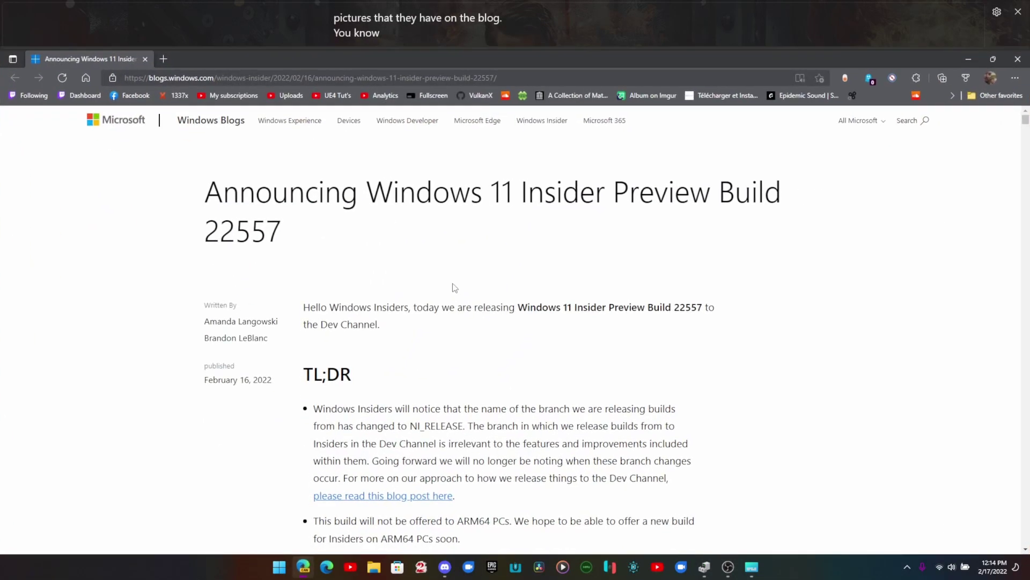
scroll(451, 289, "down", 10)
scroll(451, 294, "down", 20)
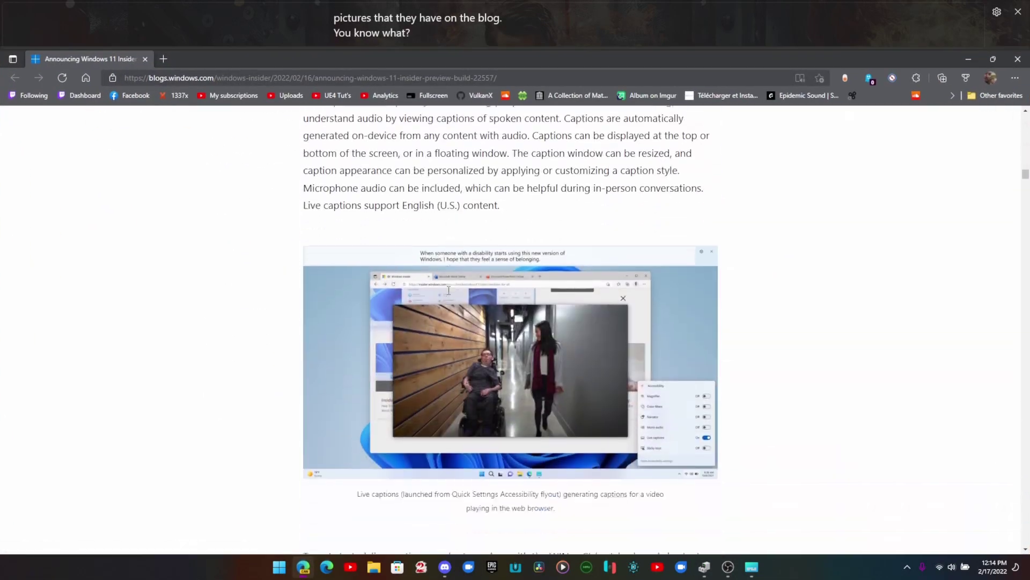
scroll(449, 290, "down", 15)
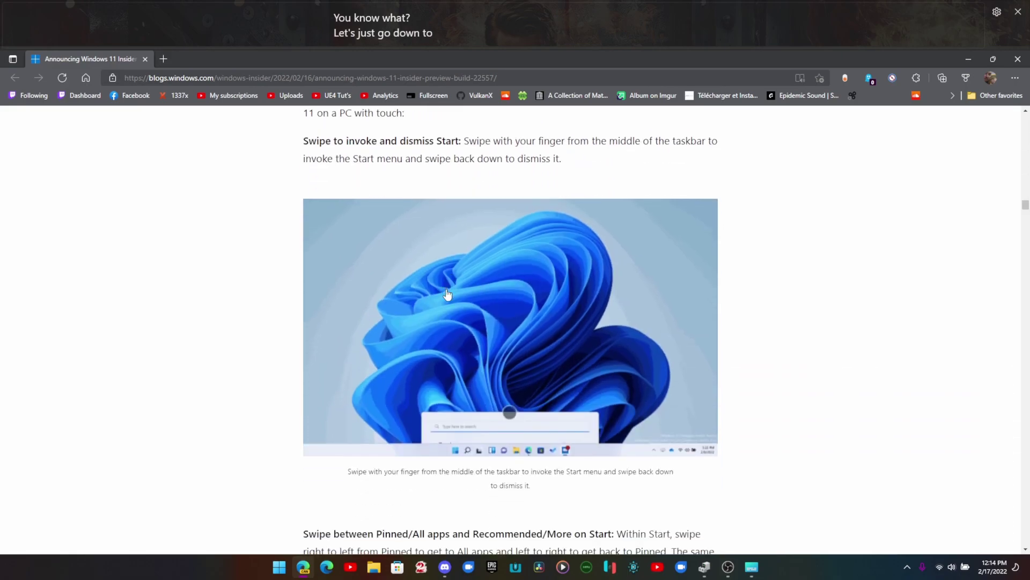
scroll(448, 292, "down", 1)
scroll(449, 312, "up", 1)
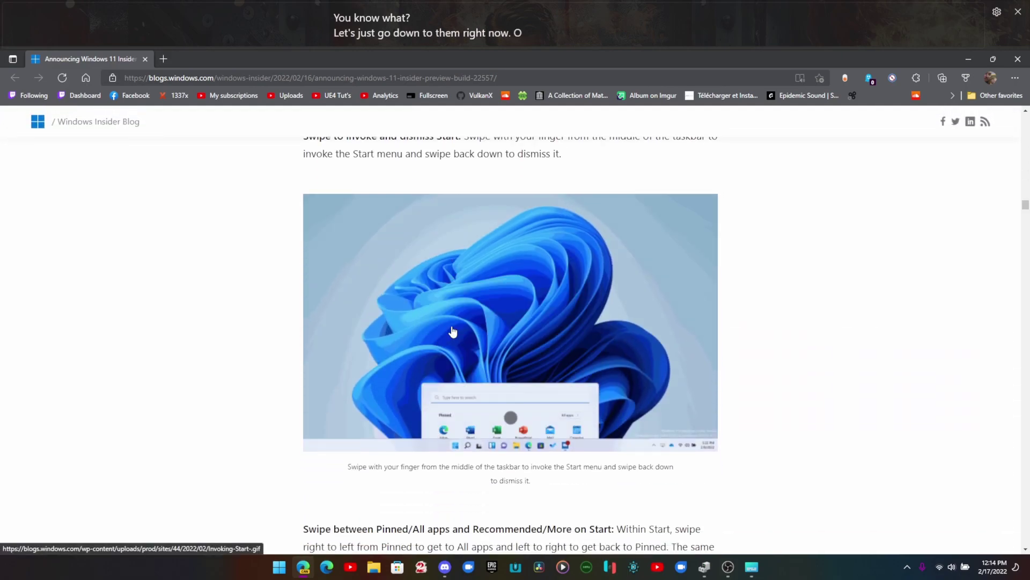
scroll(452, 331, "up", 1)
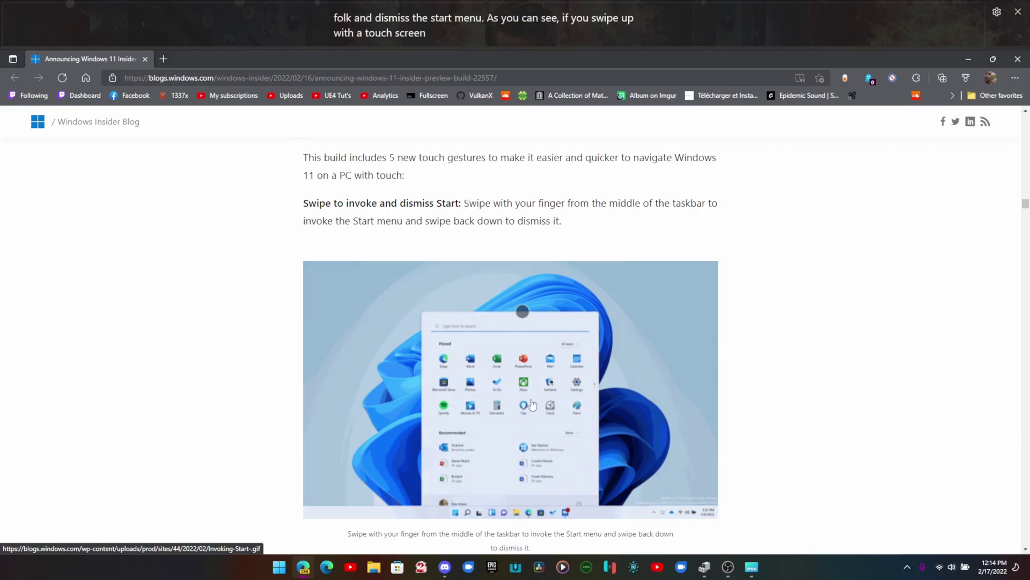
scroll(838, 401, "down", 1)
scroll(839, 401, "down", 6)
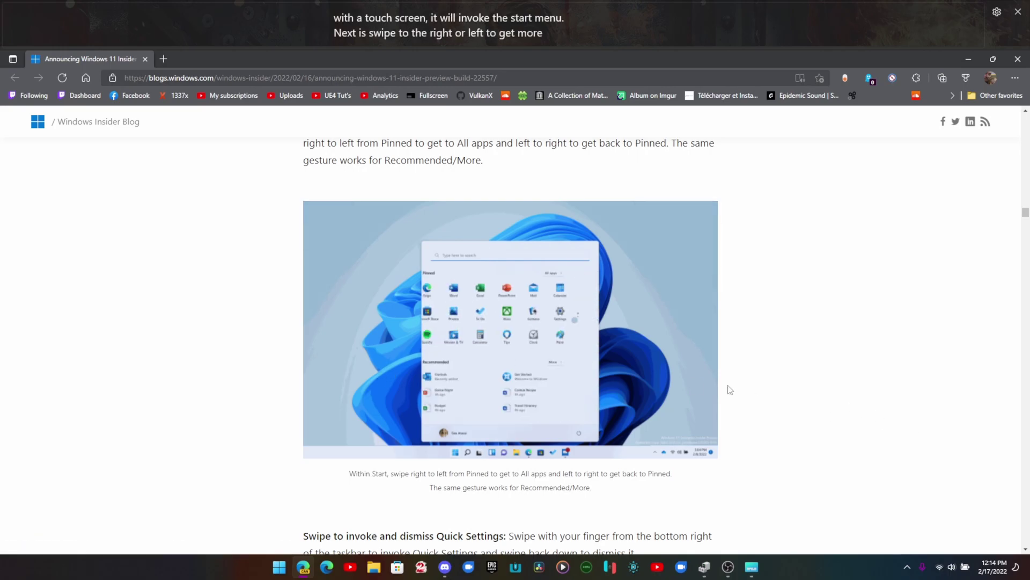
scroll(152, 354, "down", 1)
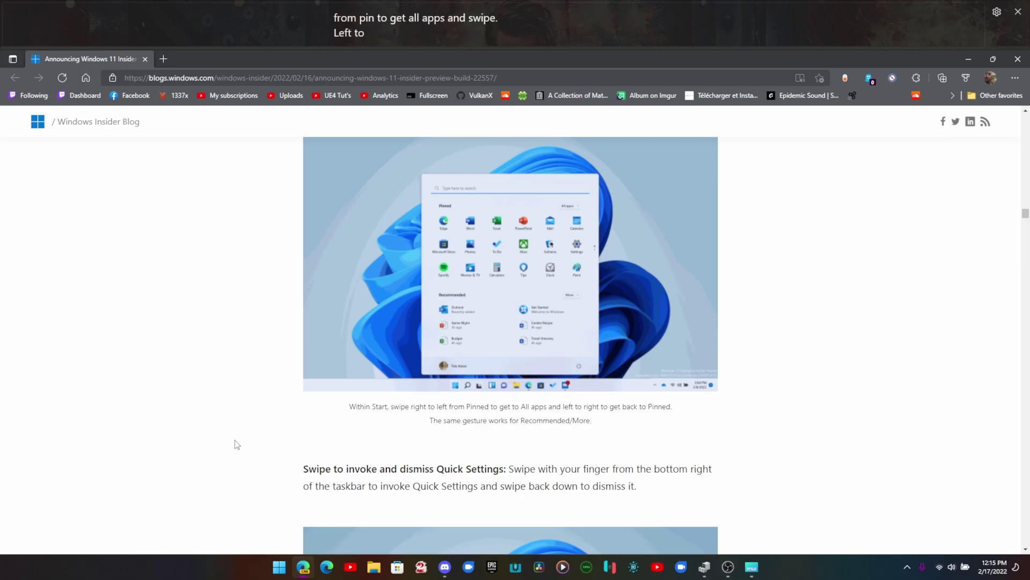
scroll(237, 444, "down", 2)
scroll(237, 444, "down", 4)
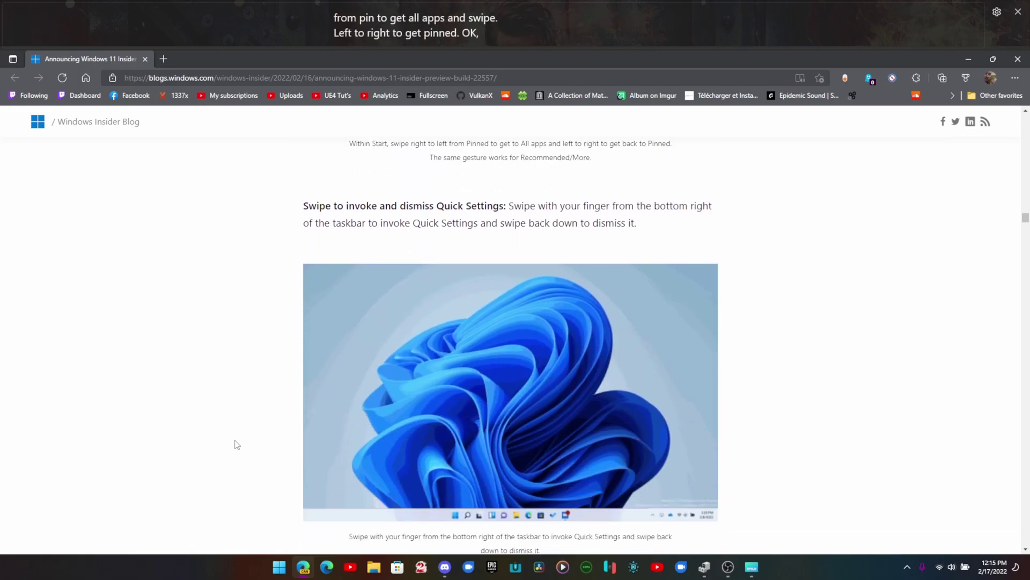
scroll(236, 444, "up", 1)
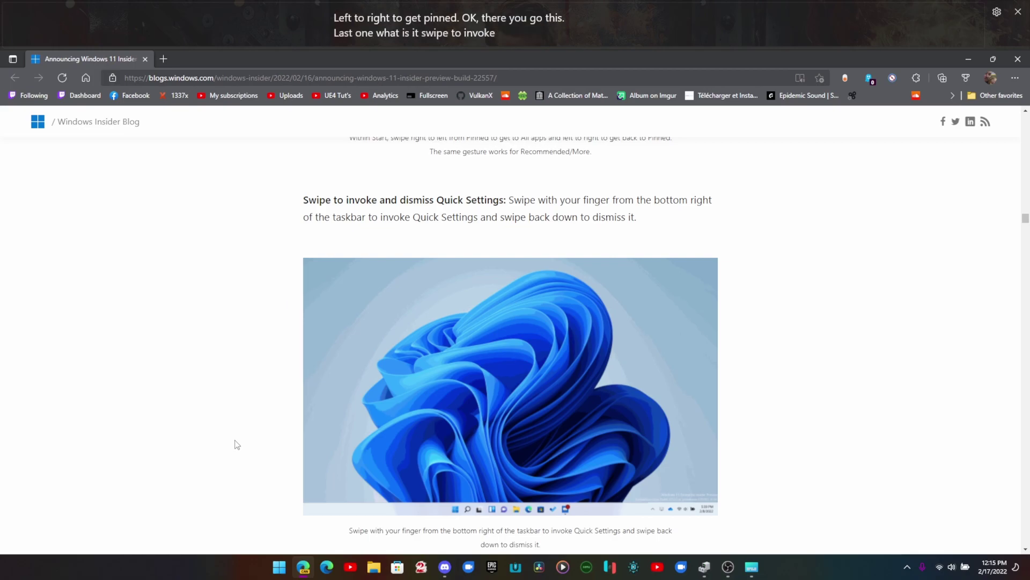
scroll(237, 444, "down", 1)
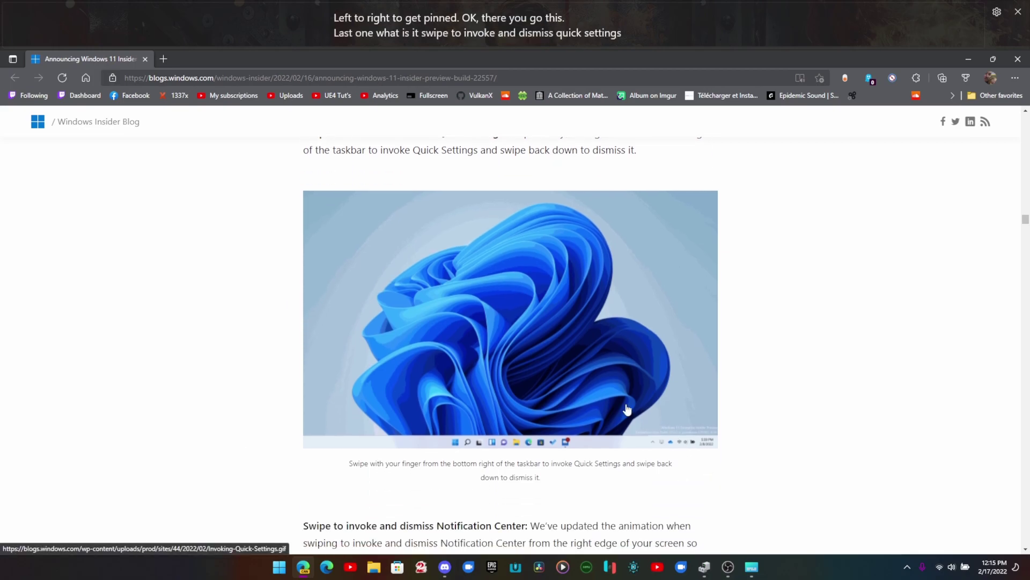
scroll(627, 410, "down", 6)
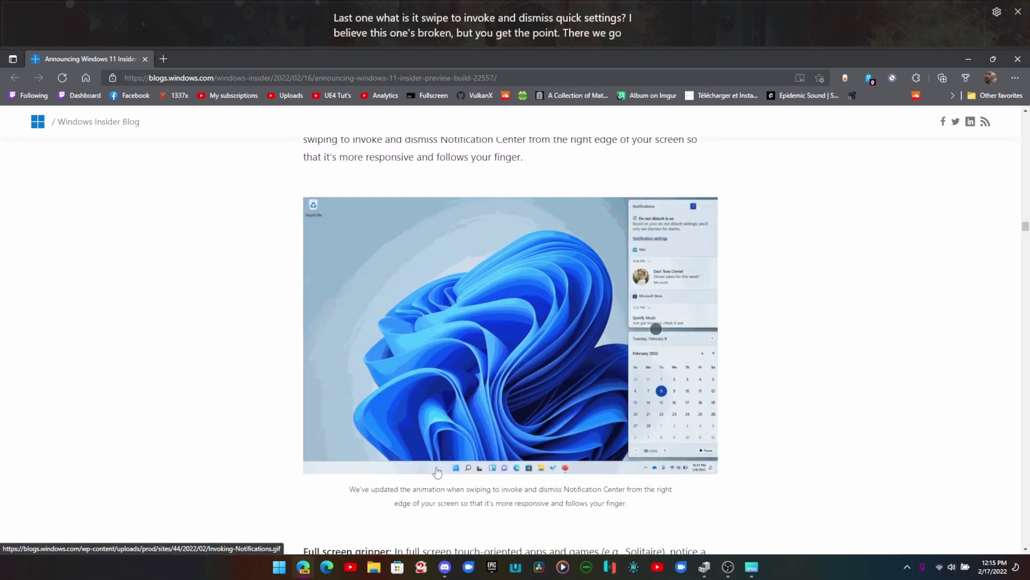
scroll(437, 471, "down", 6)
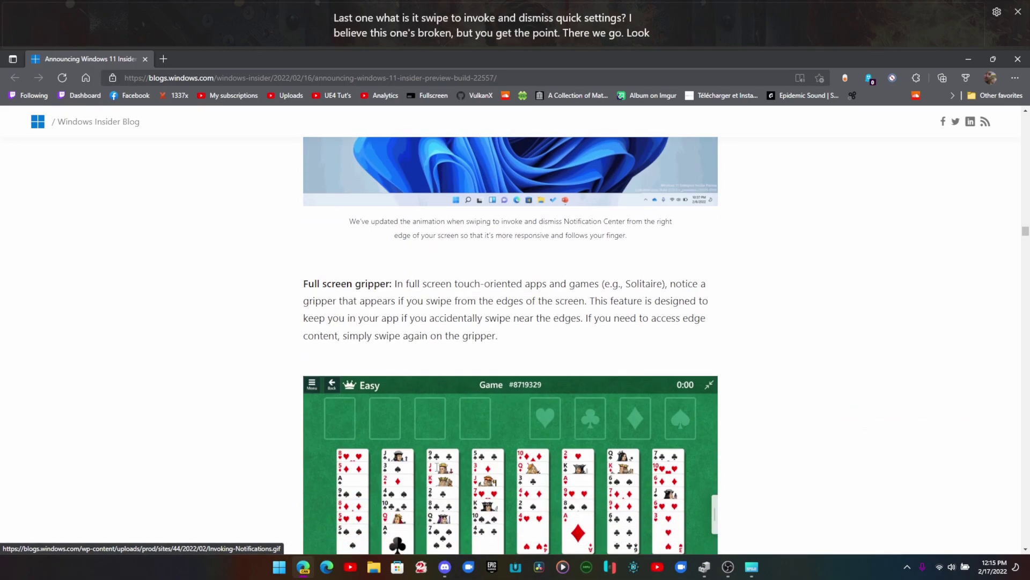
scroll(437, 472, "down", 1)
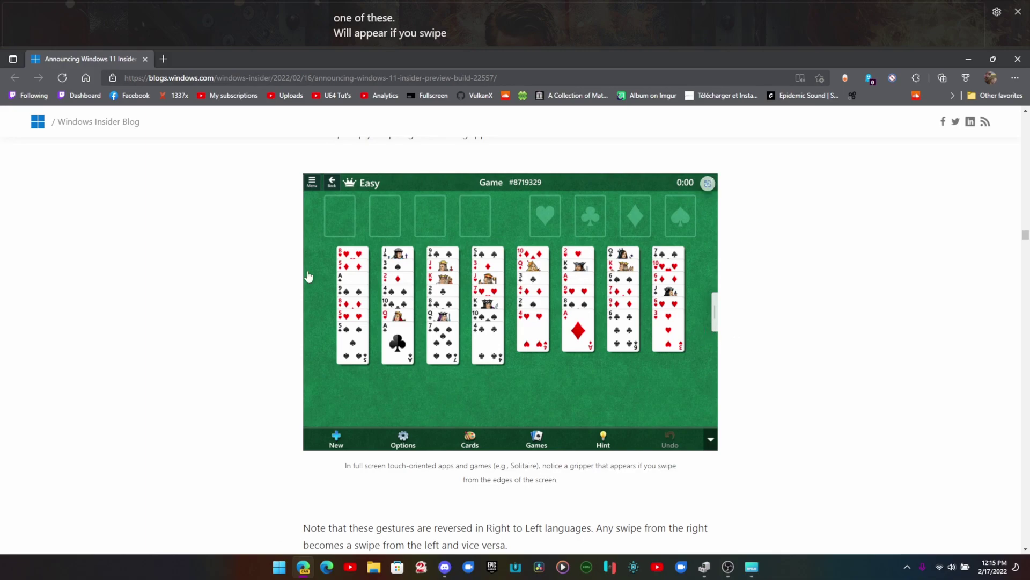
scroll(772, 367, "down", 4)
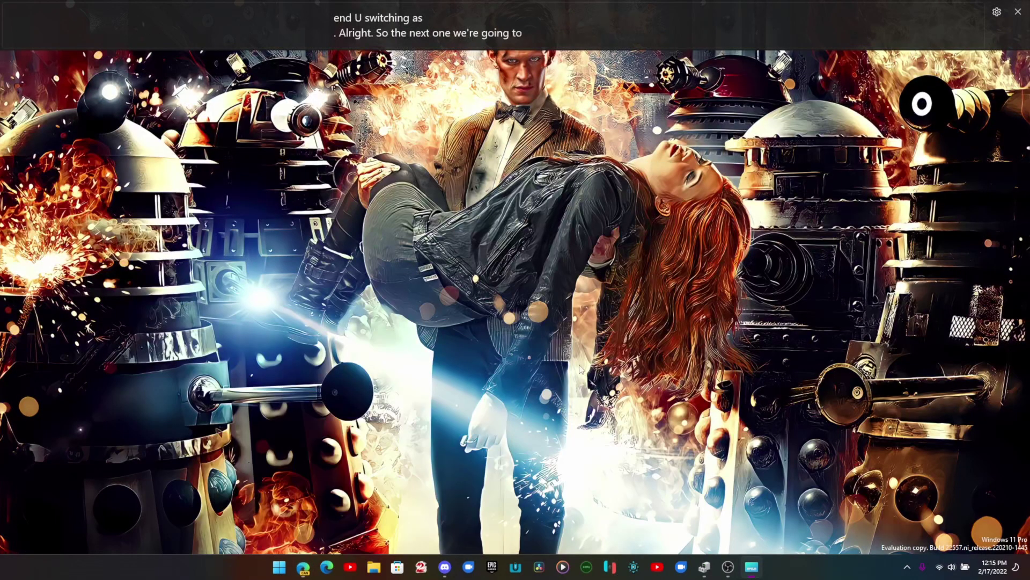
Open File Explorer plus a Desktop window, snapping Explorer top-right and Device Manager bottom-left
left_click(964, 59)
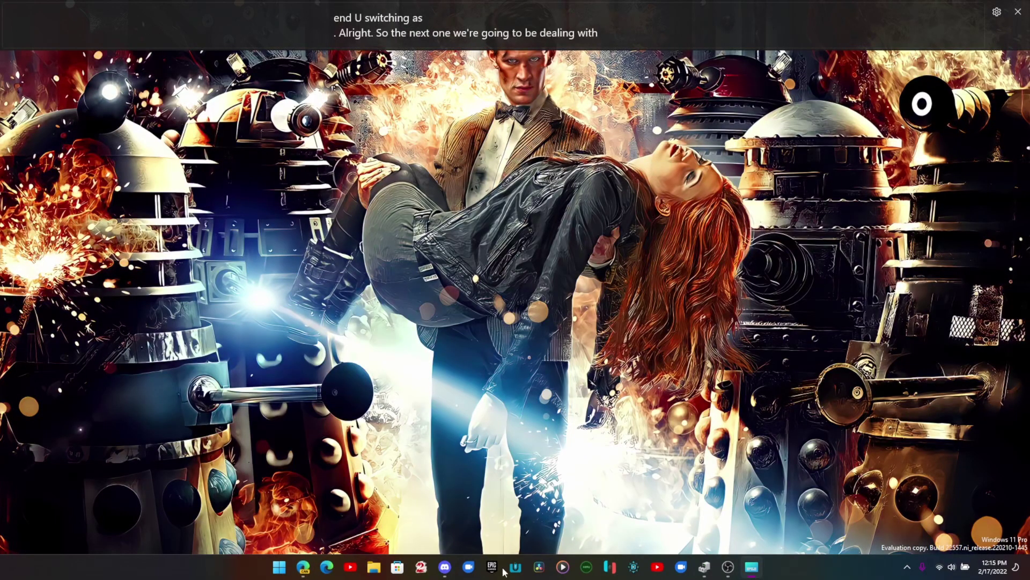
left_click(374, 567)
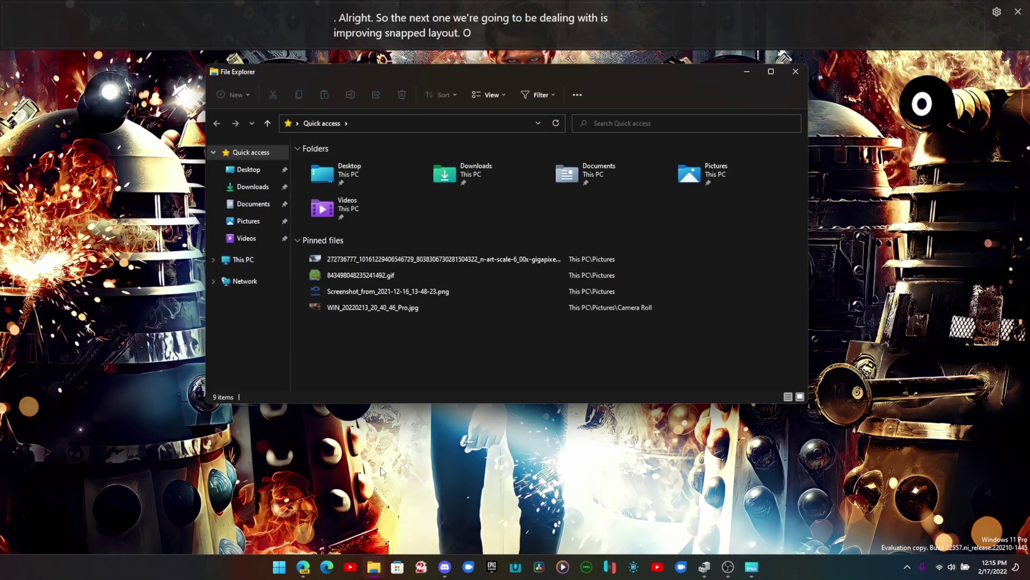
right_click(373, 566)
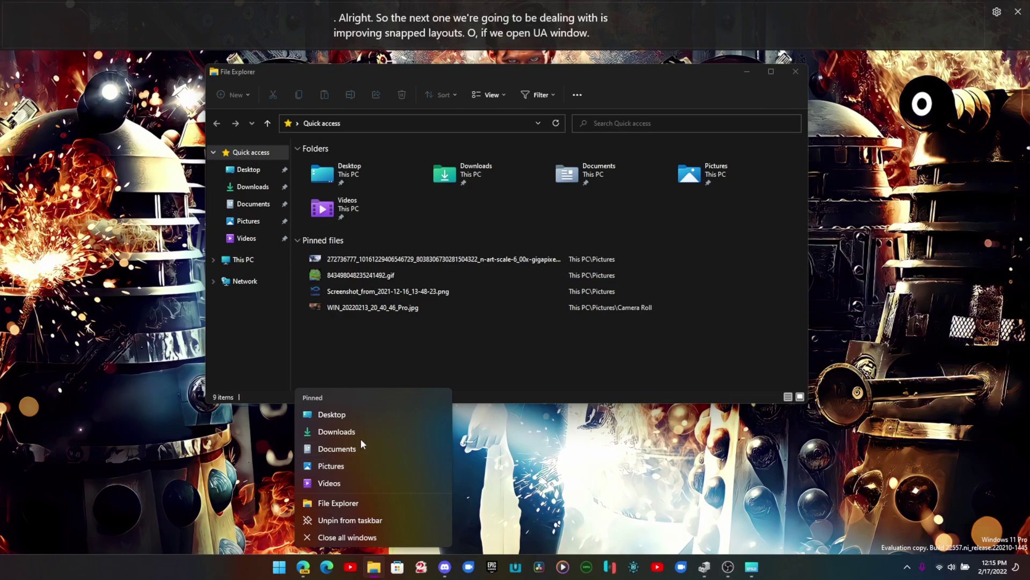
left_click(354, 410)
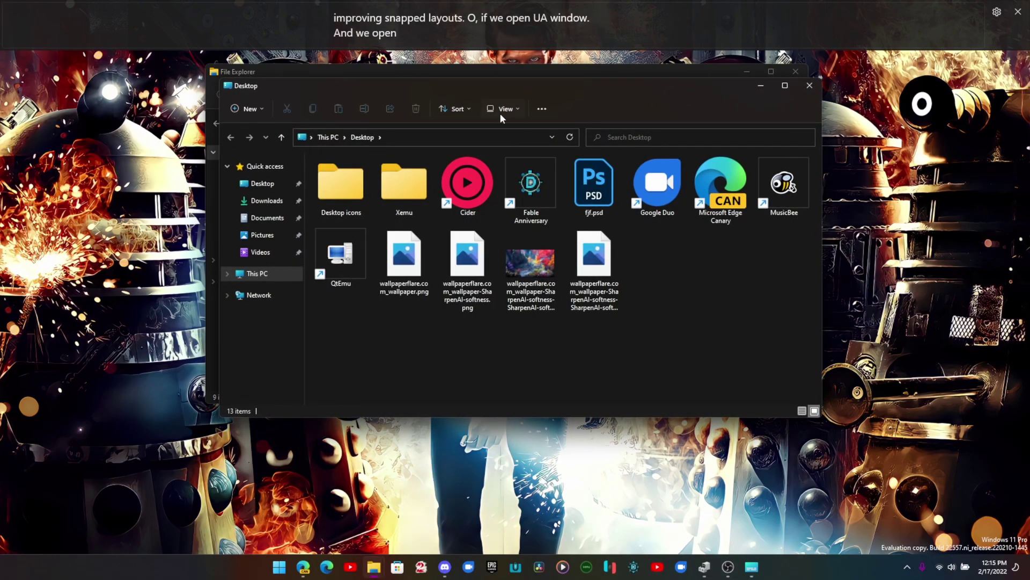
left_click_drag(494, 87, 539, 78)
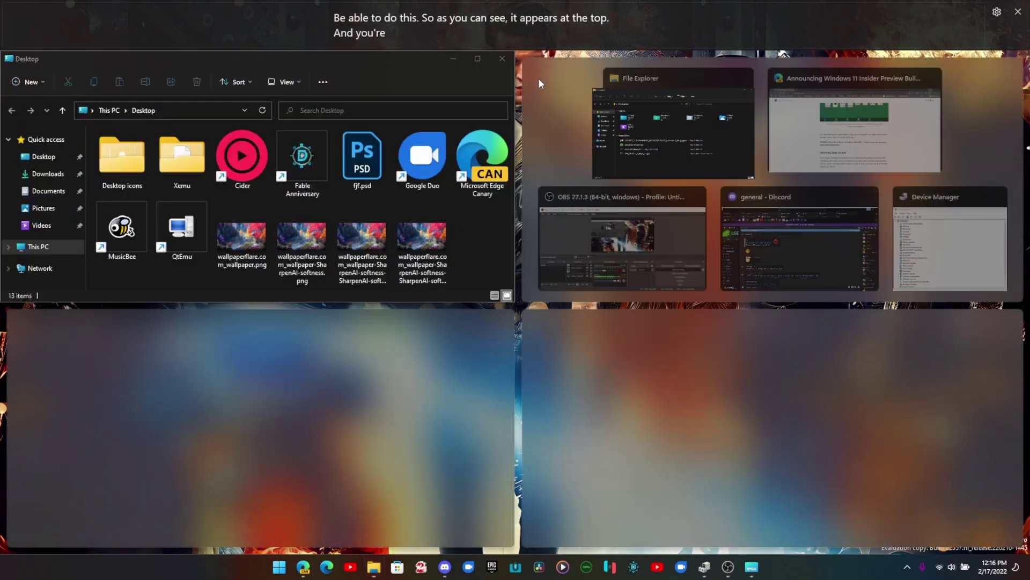
left_click(697, 141)
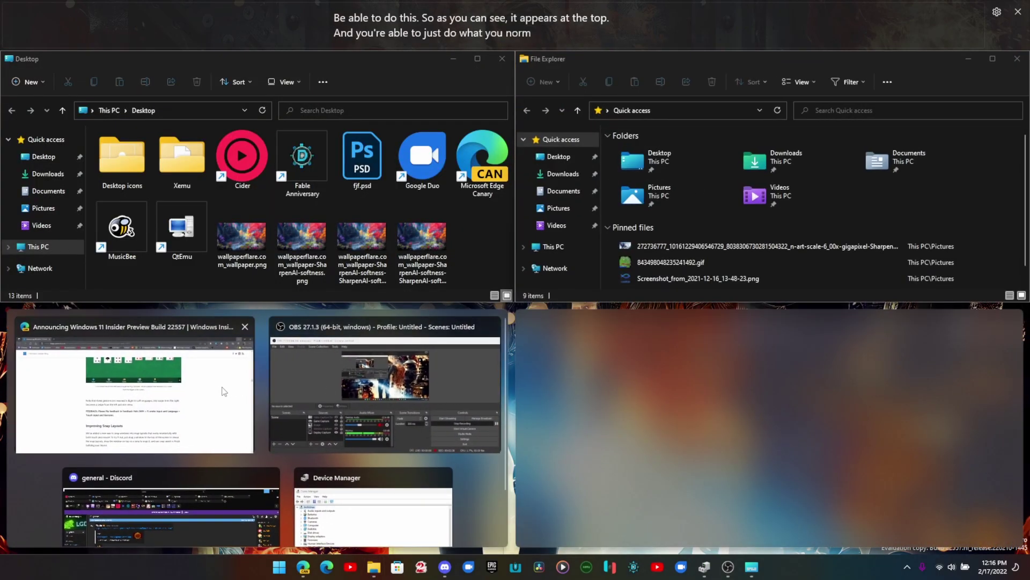
left_click(349, 499)
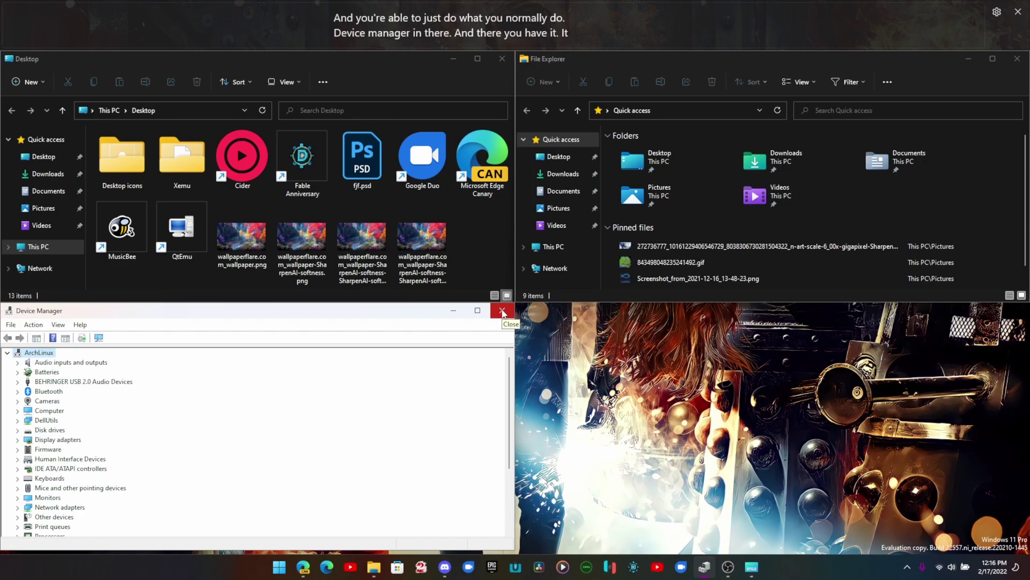
Close Device Manager and the Desktop window, then unsnap File Explorer to the screen centre
left_click(502, 312)
left_click(502, 59)
left_click_drag(892, 54, 1013, 141)
left_click_drag(829, 78, 628, 143)
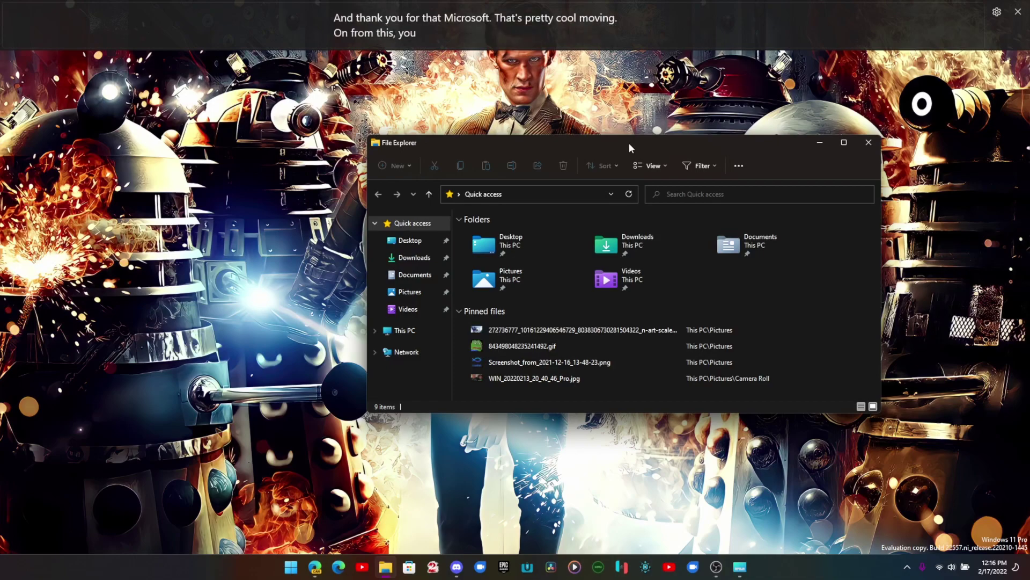
Review Power & battery recommendations via the Win+X menu, then close Settings and File Explorer
right_click(292, 573)
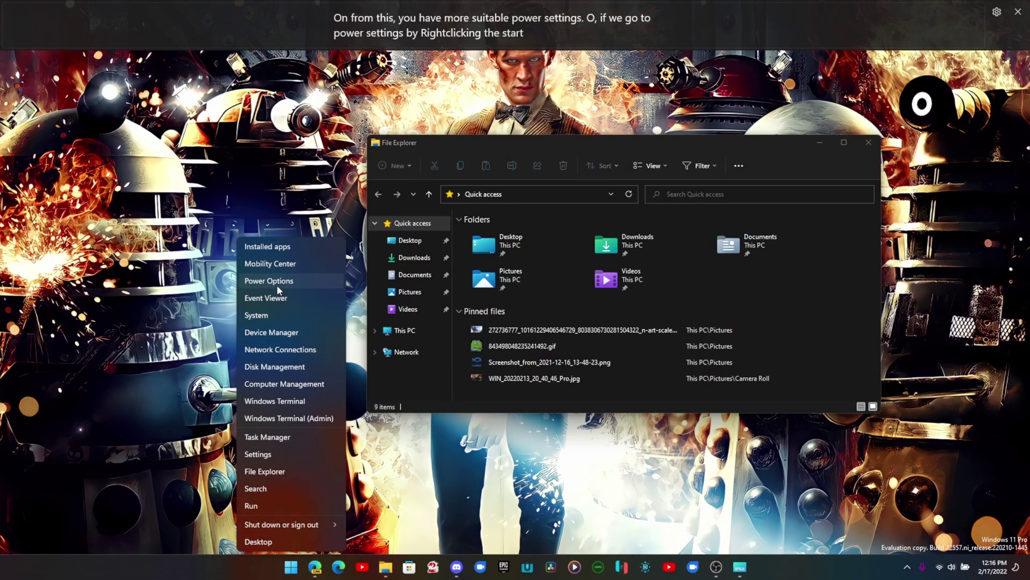
left_click(277, 286)
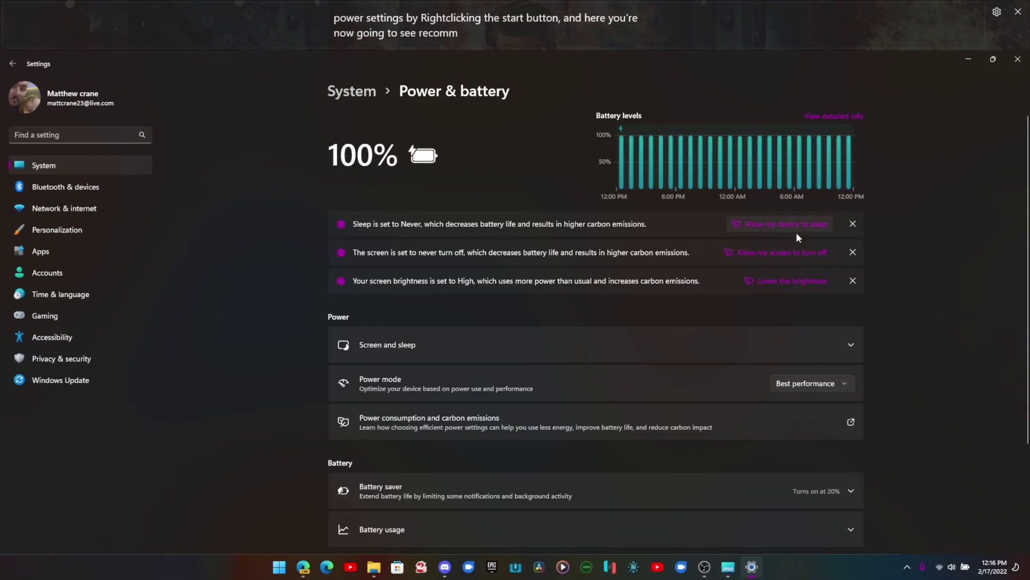
scroll(784, 307, "down", 2)
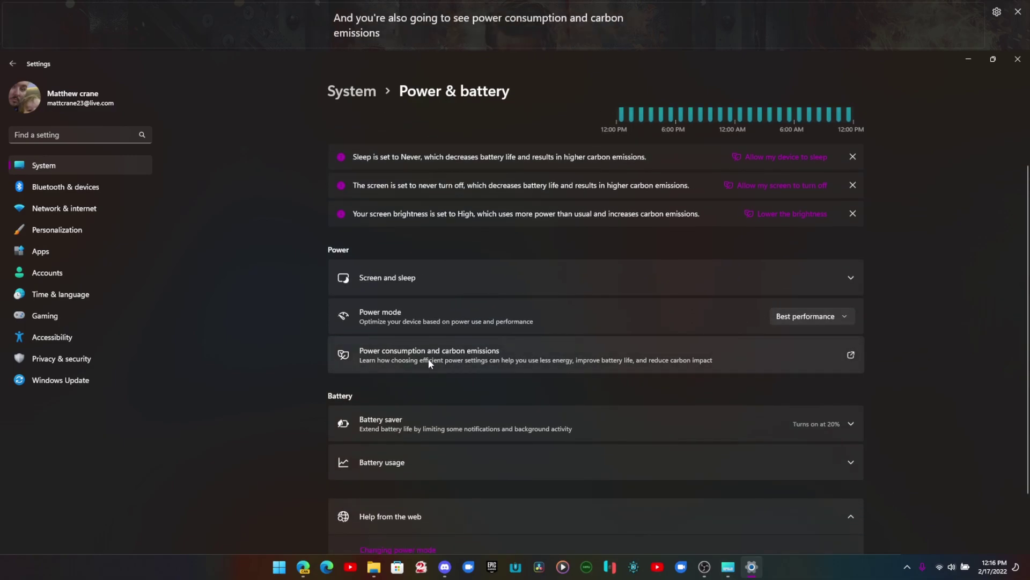
scroll(430, 358, "up", 2)
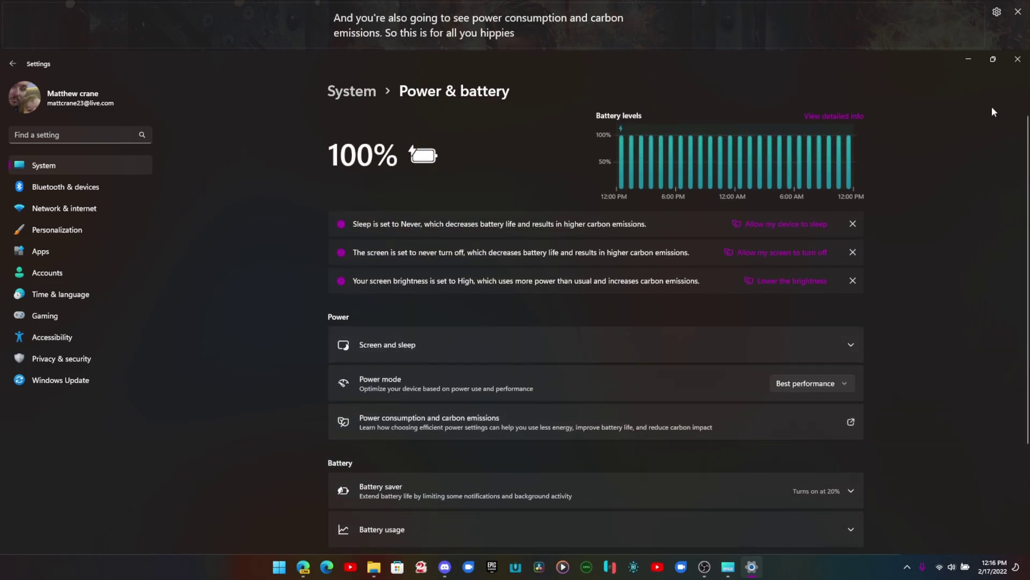
left_click(1017, 59)
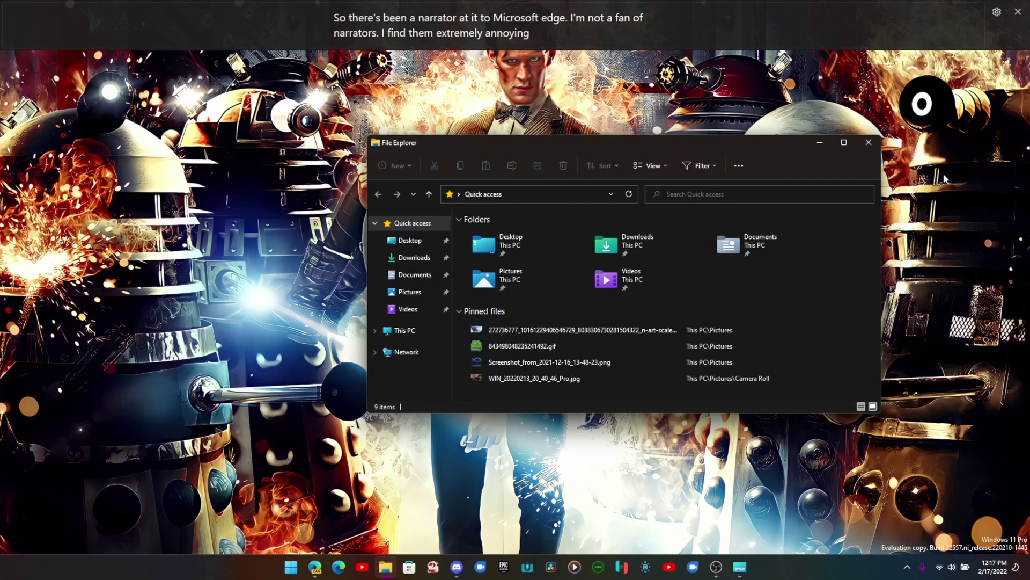
left_click(865, 144)
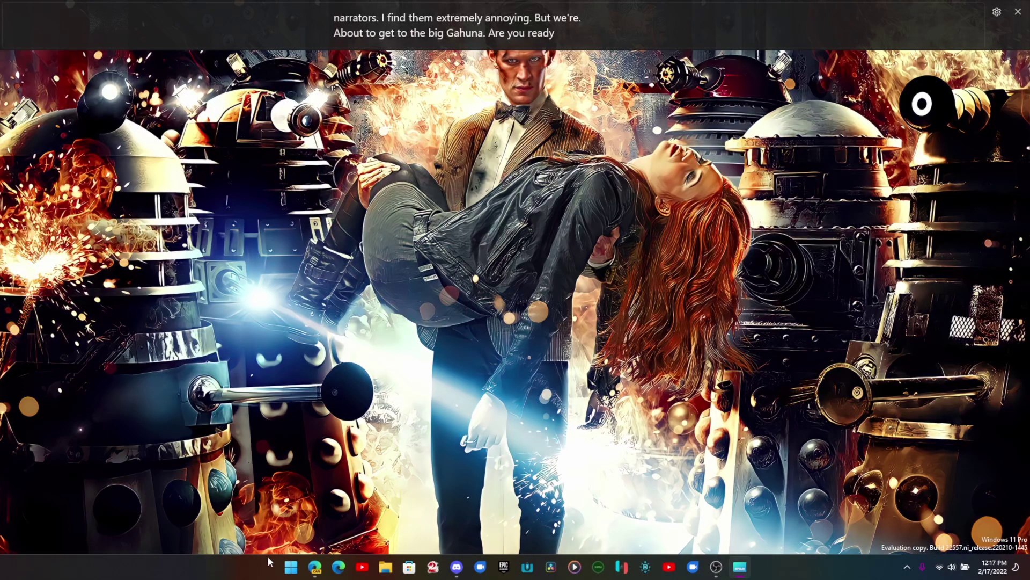
Launch Task Manager from the Win+X menu, maximize it, then restore it to a small centred window
right_click(291, 567)
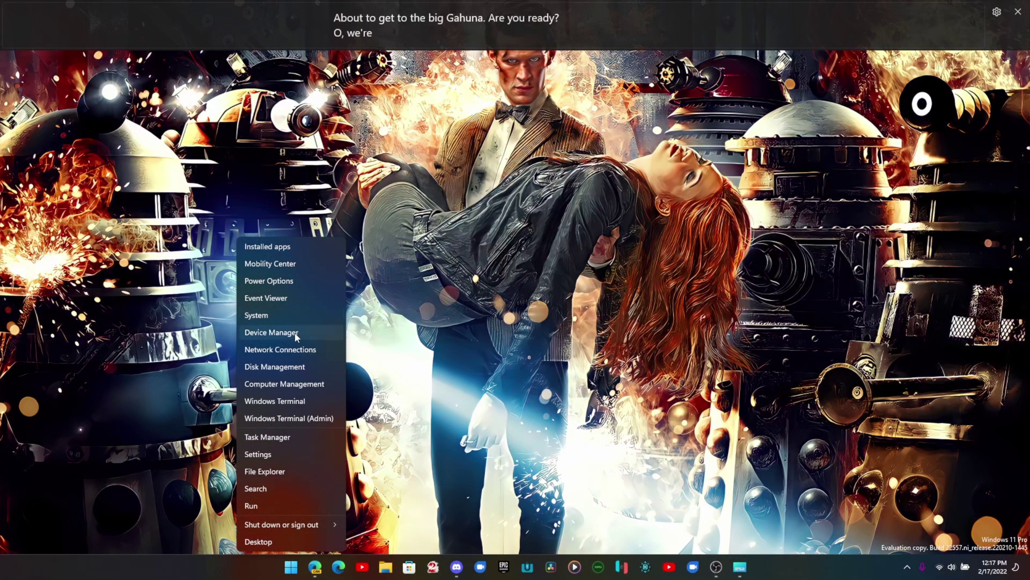
left_click(298, 437)
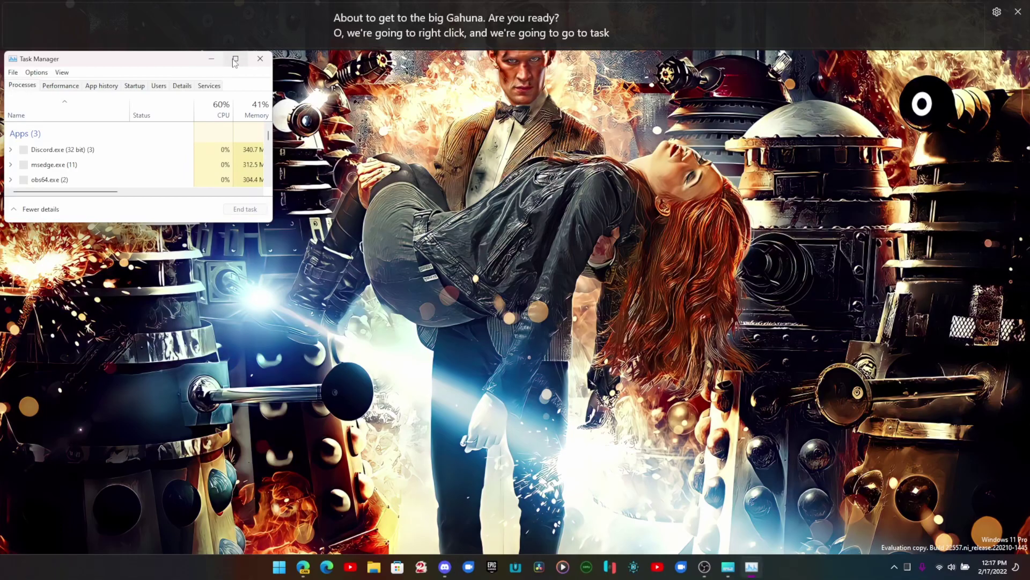
left_click(235, 59)
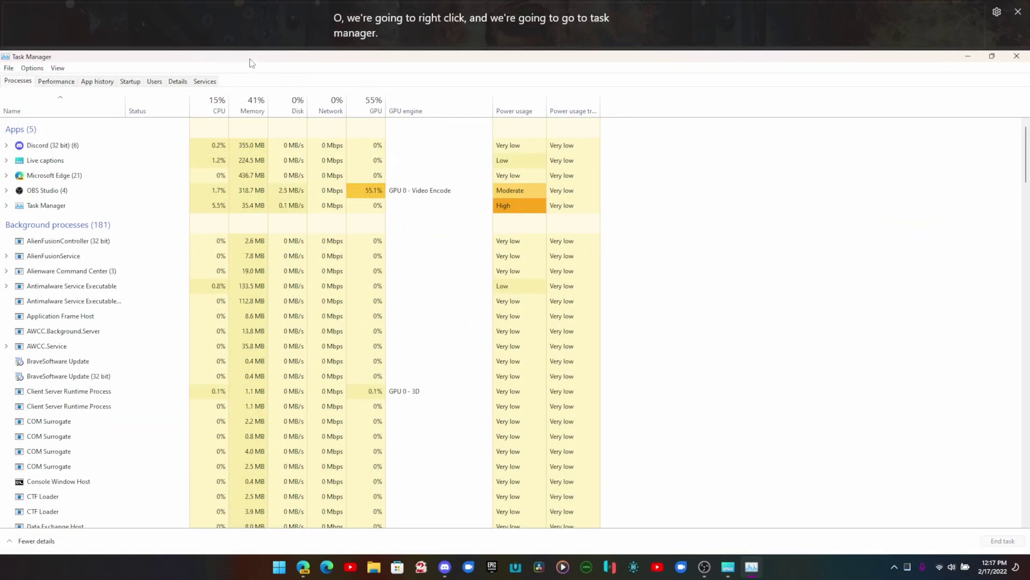
left_click_drag(249, 63, 412, 125)
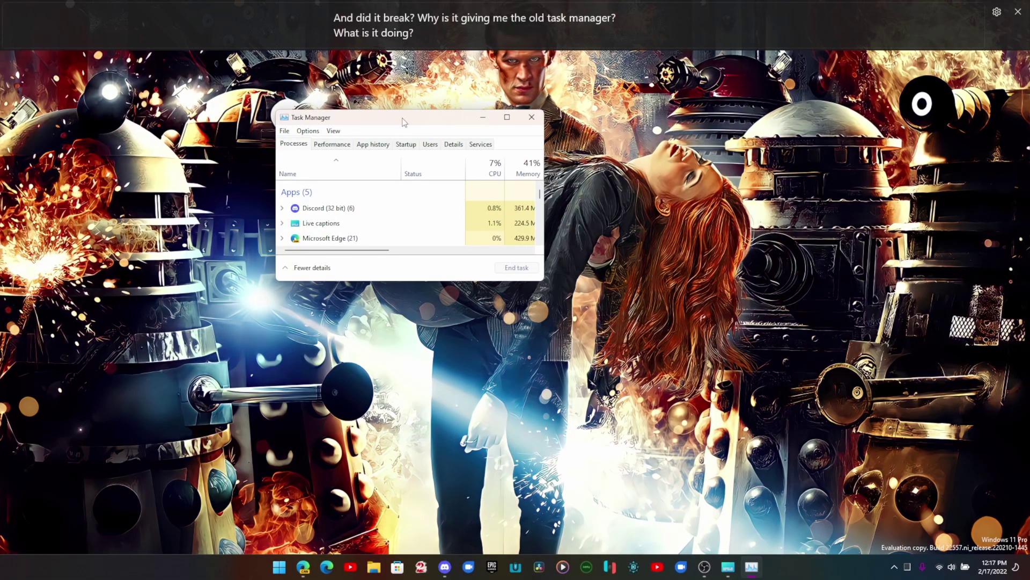
Relaunch Task Manager and look through its View and Options menus
right_click(291, 567)
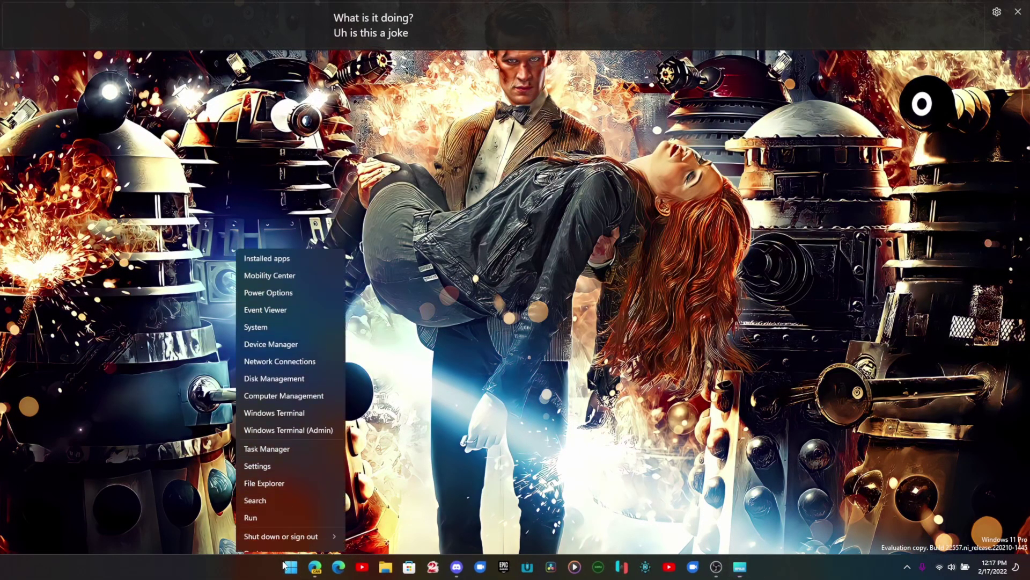
left_click(290, 436)
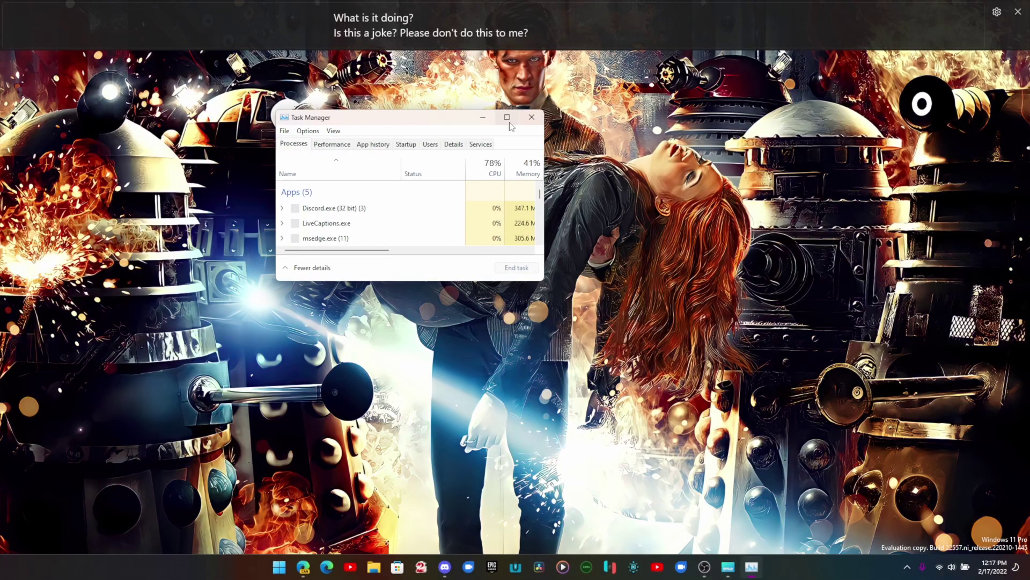
left_click(331, 131)
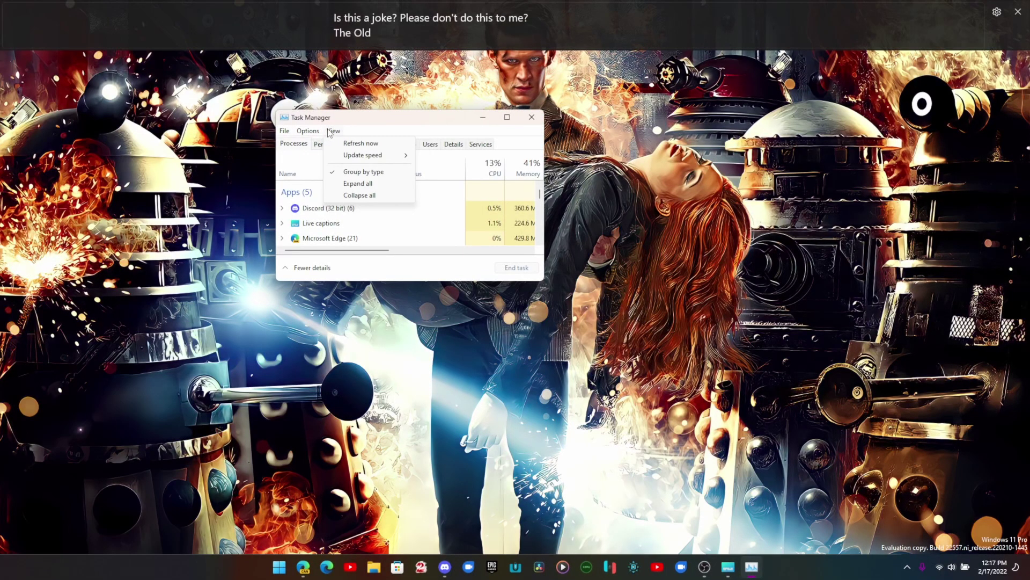
left_click(309, 132)
left_click(310, 133)
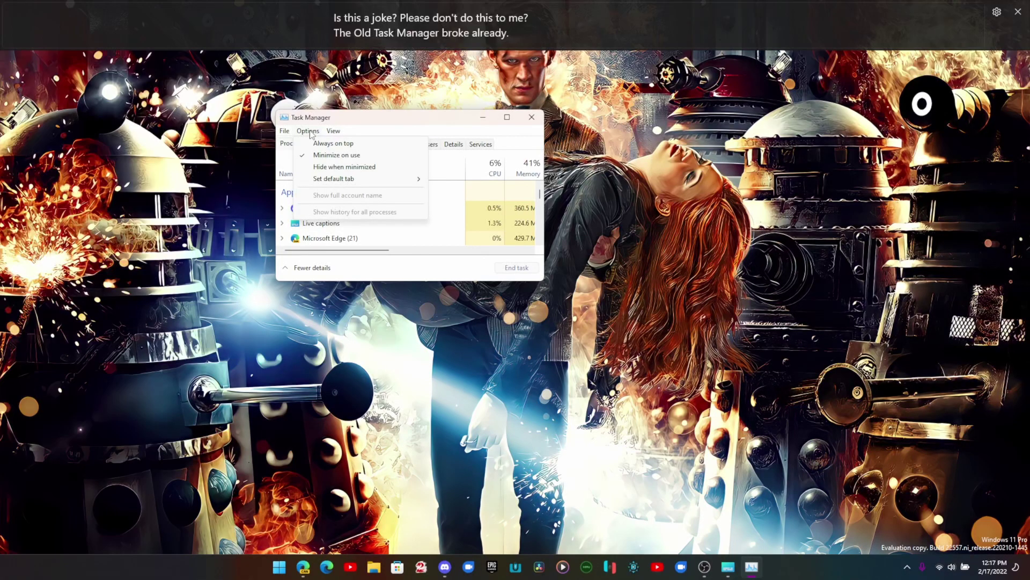
Maximize Task Manager and switch through Performance, App history, Startup, Details and Services pages
double_click(379, 115)
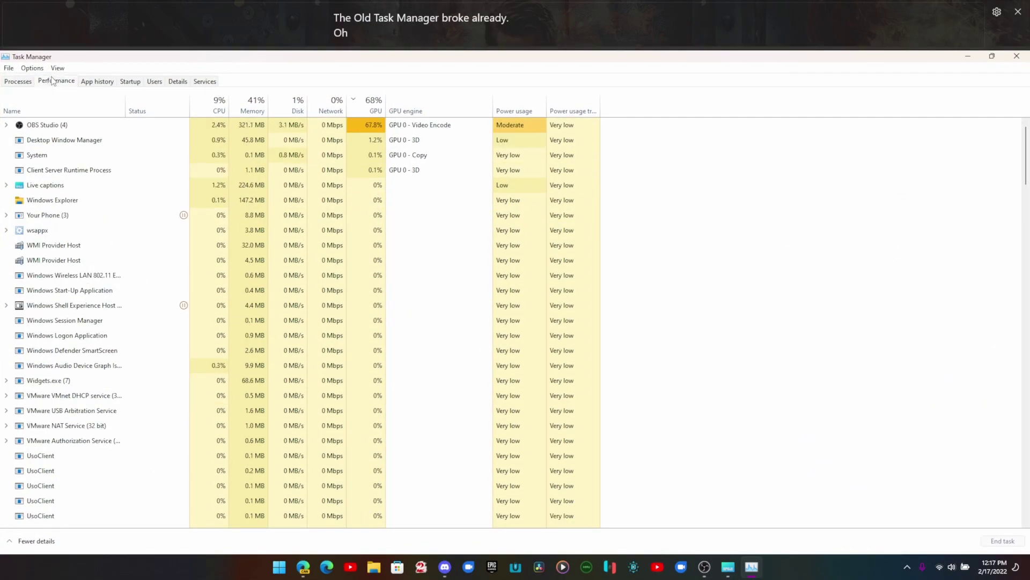
left_click(52, 81)
left_click(87, 81)
left_click(126, 82)
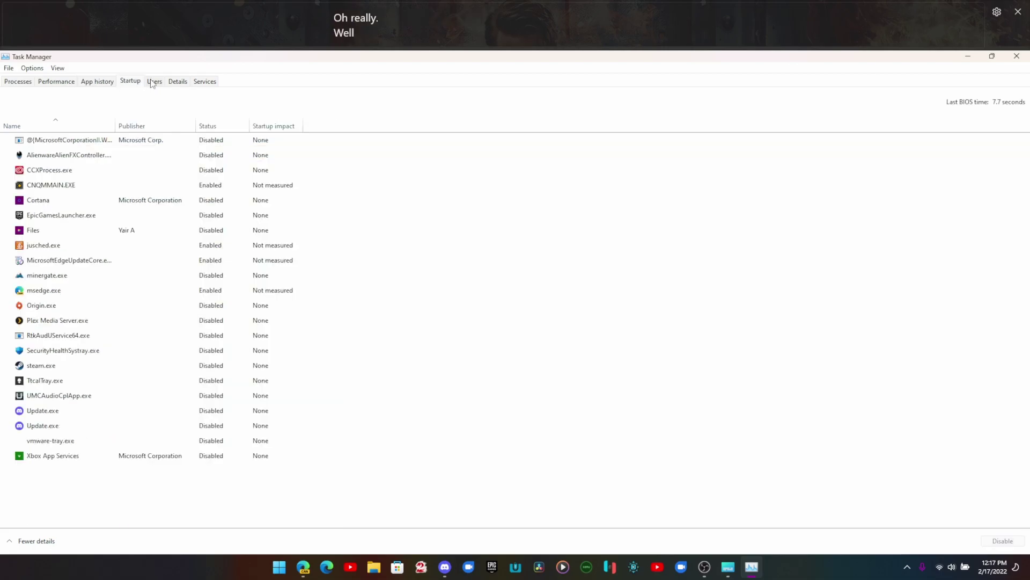
left_click(203, 81)
left_click(1016, 55)
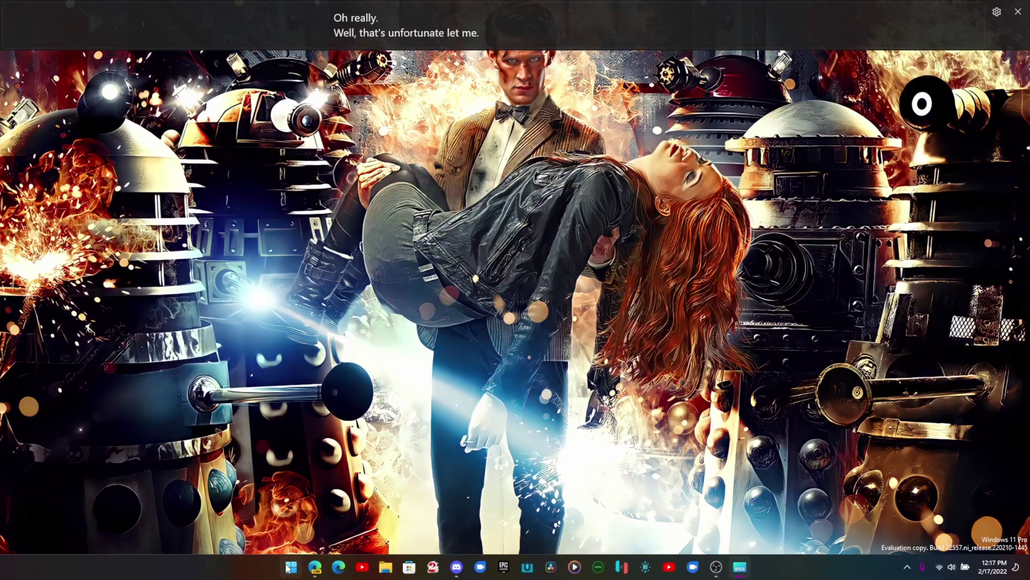
right_click(288, 568)
Relaunch Task Manager, maximize it, and restart the Windows Explorer process
left_click(289, 435)
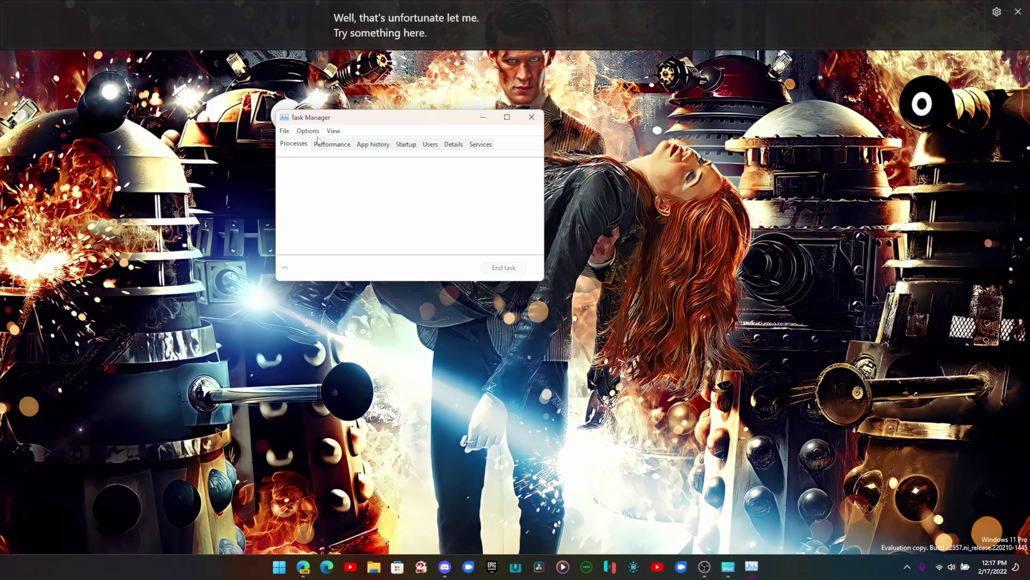
left_click(507, 117)
scroll(230, 278, "down", 5)
scroll(230, 278, "down", 10)
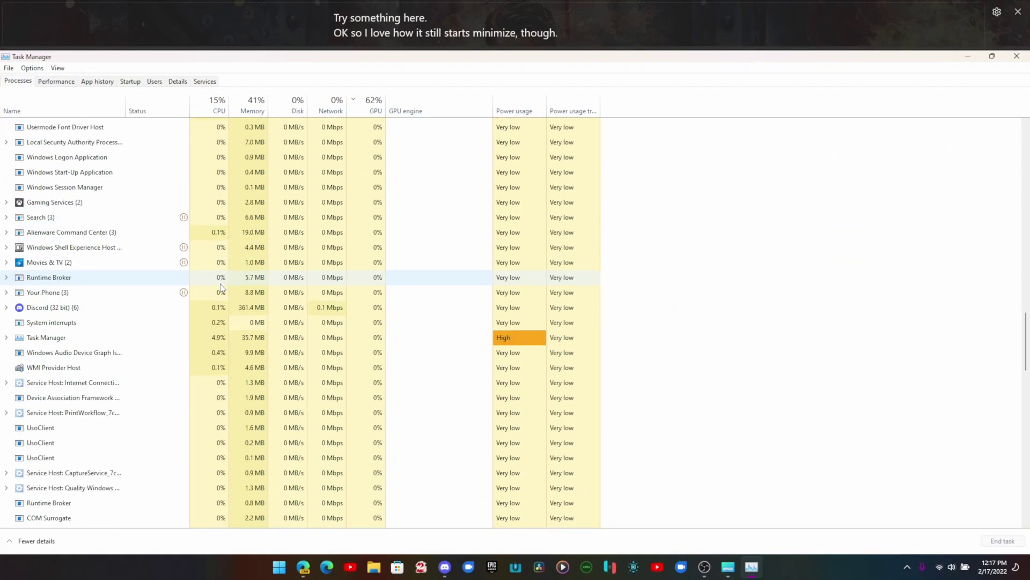
scroll(120, 385, "down", 3)
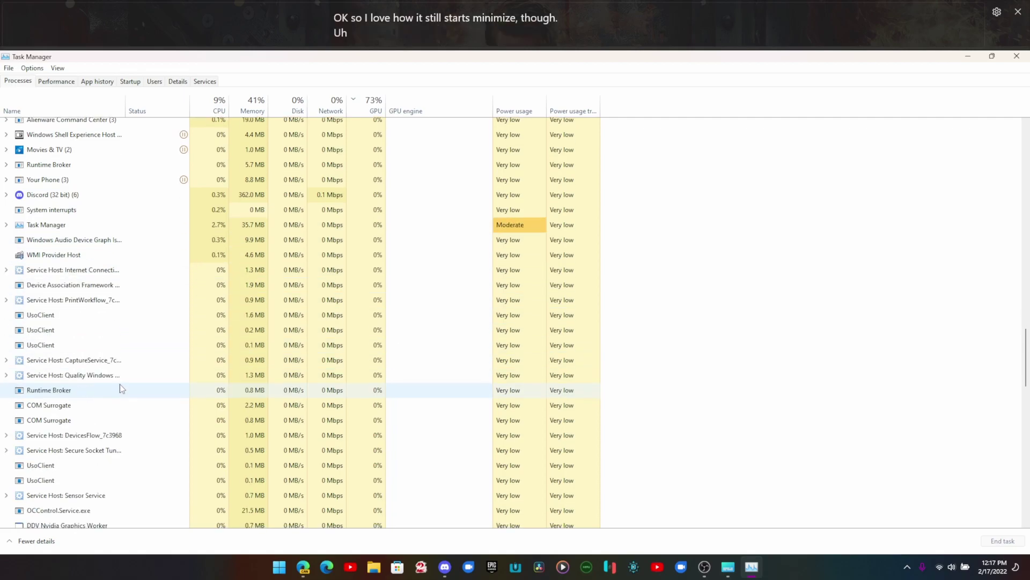
scroll(120, 385, "down", 10)
right_click(49, 290)
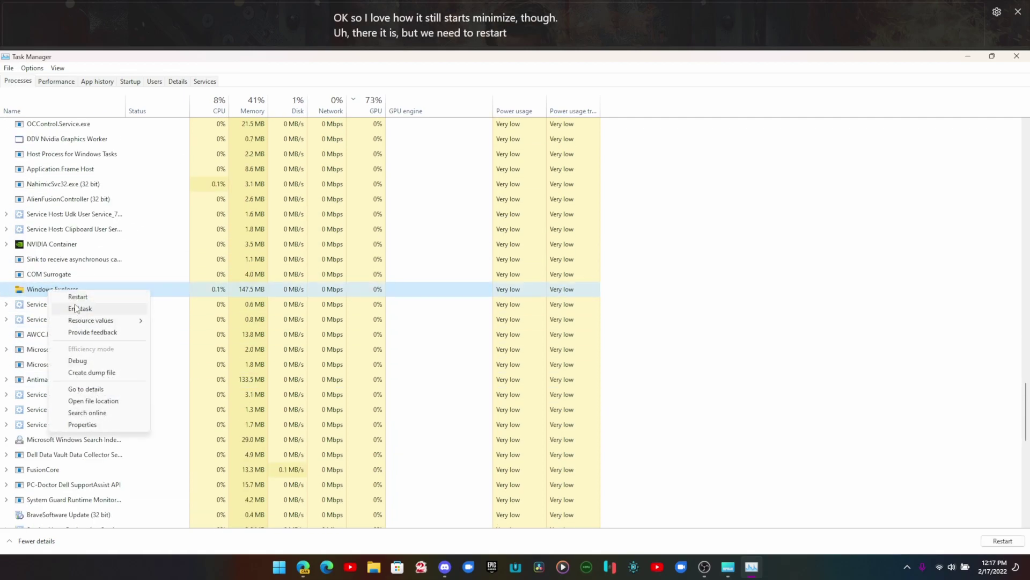
left_click(78, 297)
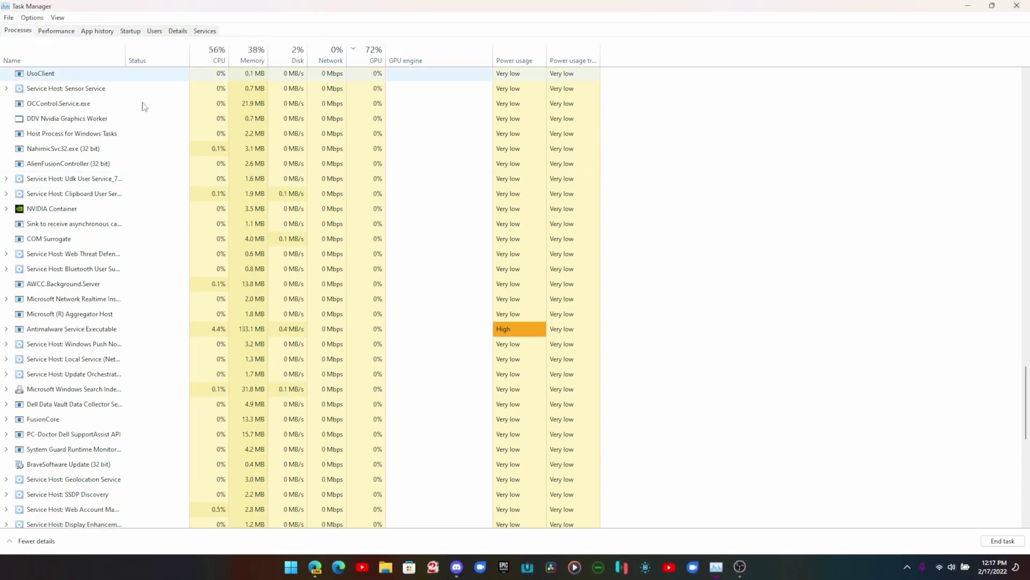
Sort the Task Manager process list by name
scroll(9, 288, "up", 12)
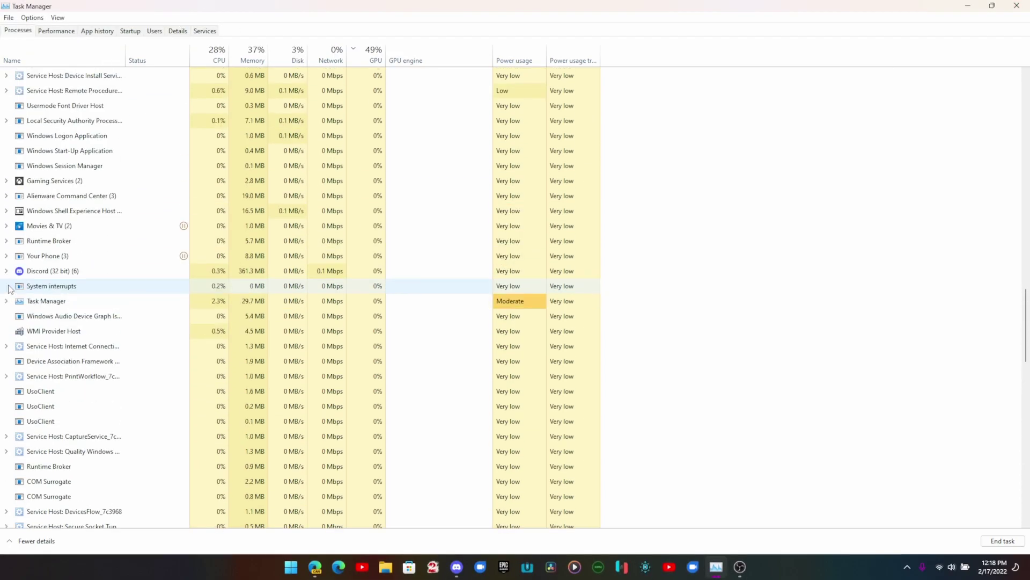
scroll(9, 289, "up", 3)
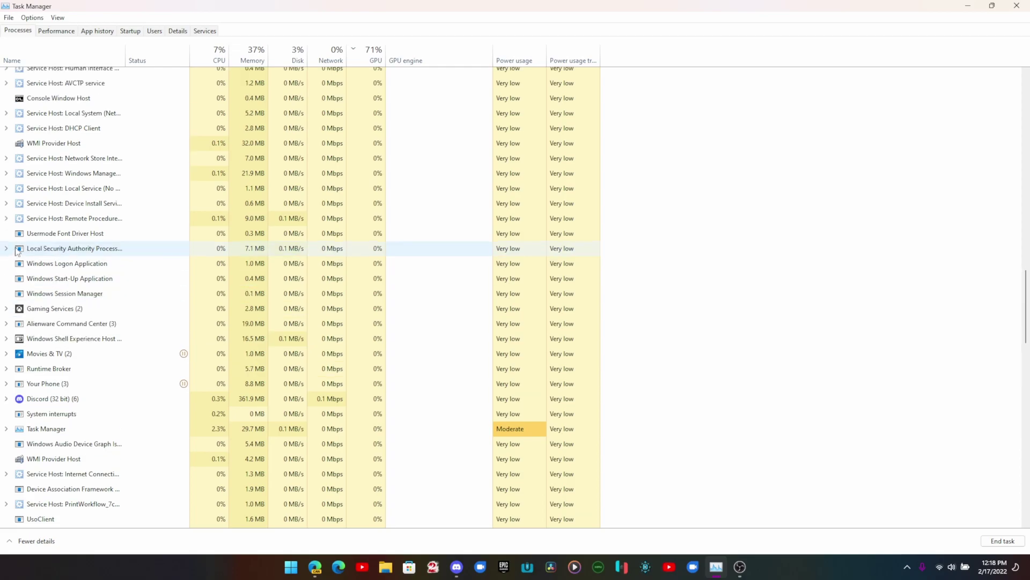
scroll(129, 282, "up", 4)
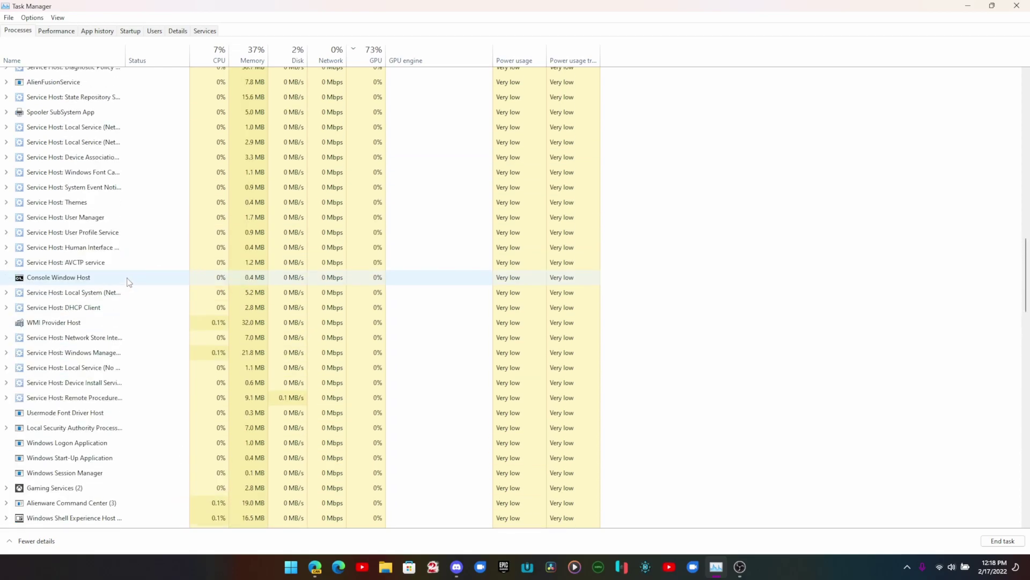
scroll(127, 357, "up", 3)
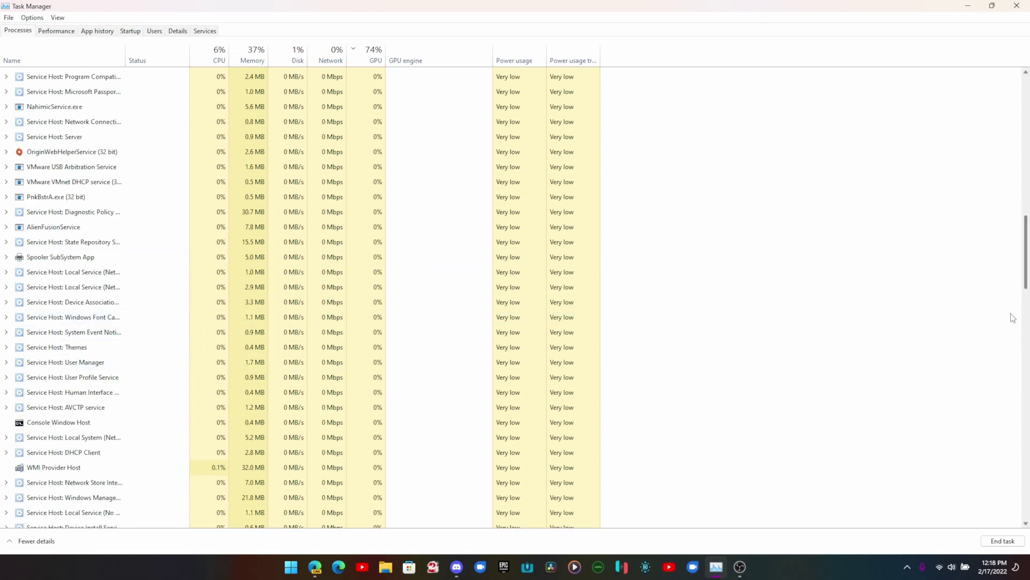
scroll(1013, 318, "up", 15)
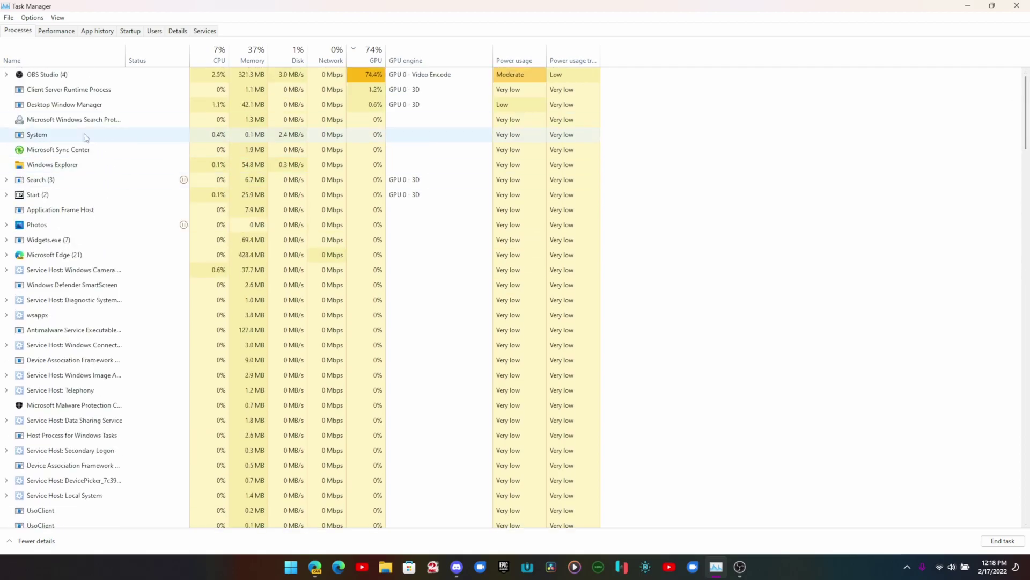
left_click(54, 57)
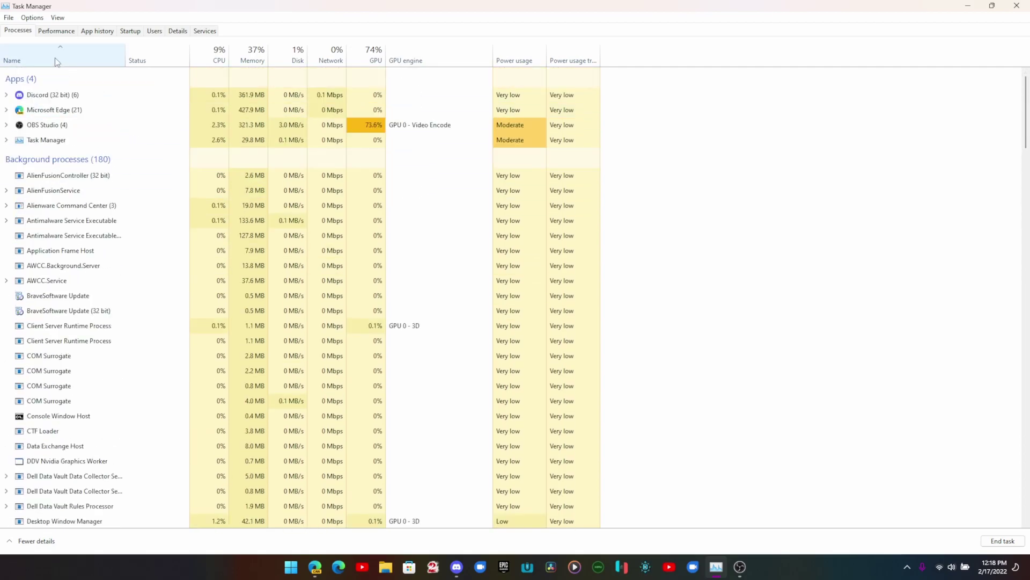
End the Task Manager task, relaunch it from the Win+X menu, and close it
right_click(44, 140)
left_click(74, 160)
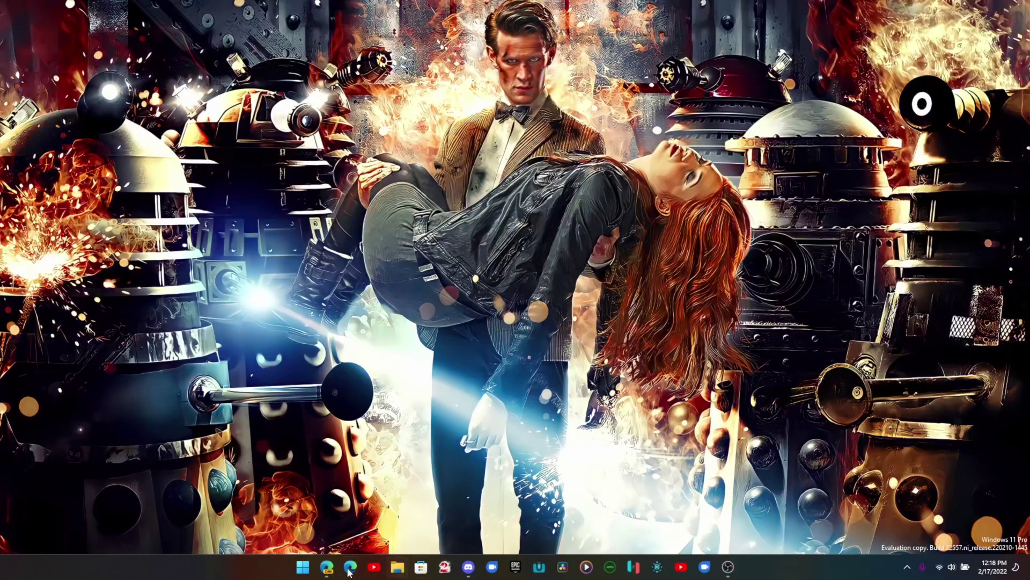
left_click(309, 563)
right_click(303, 563)
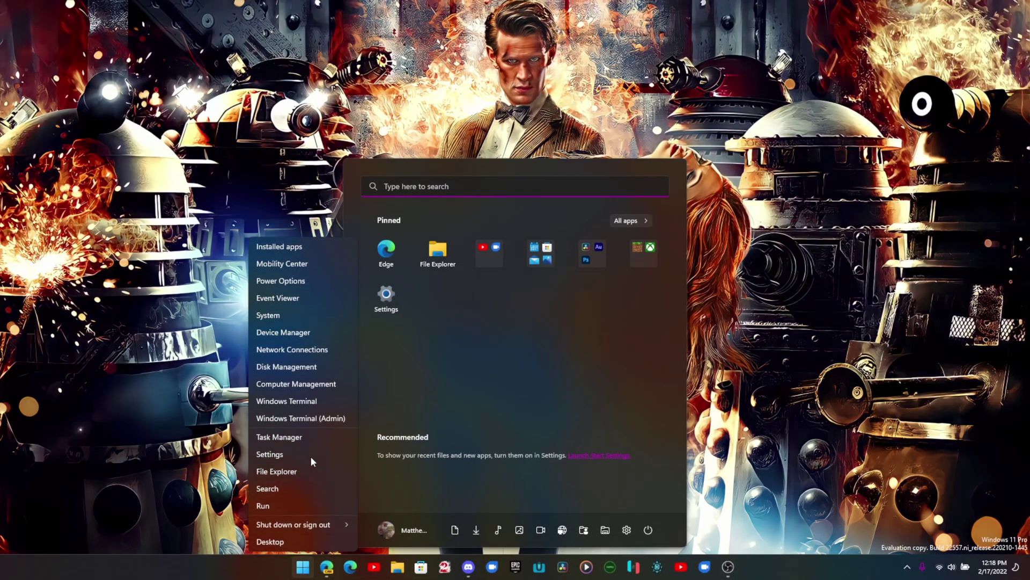
left_click(294, 437)
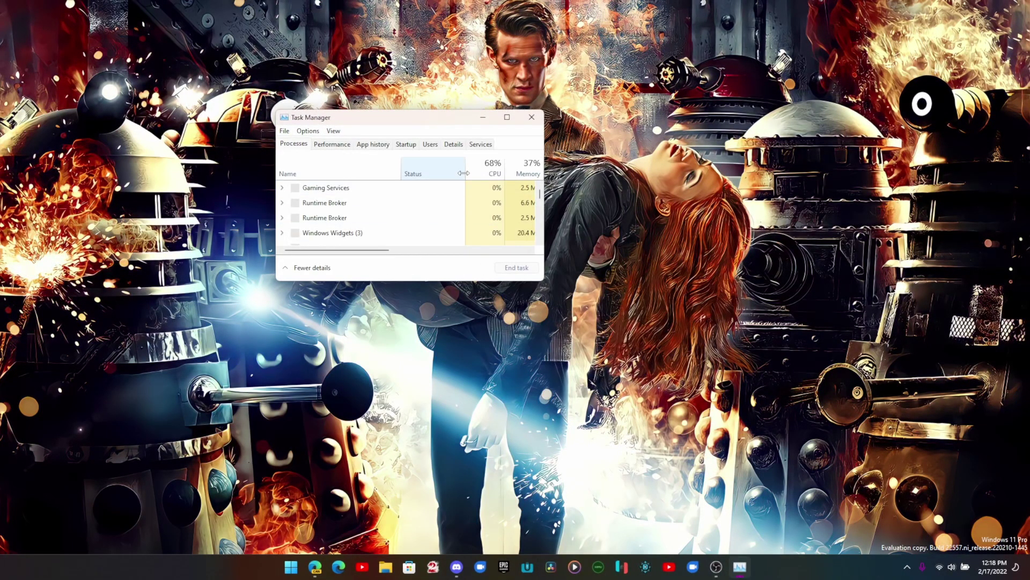
left_click(529, 117)
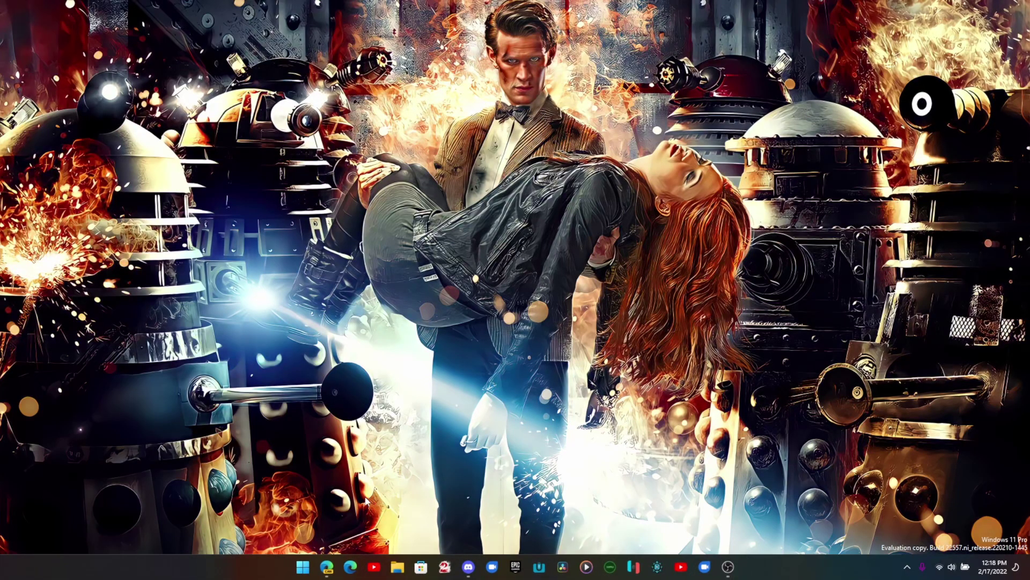
left_click(327, 566)
scroll(457, 377, "down", 20)
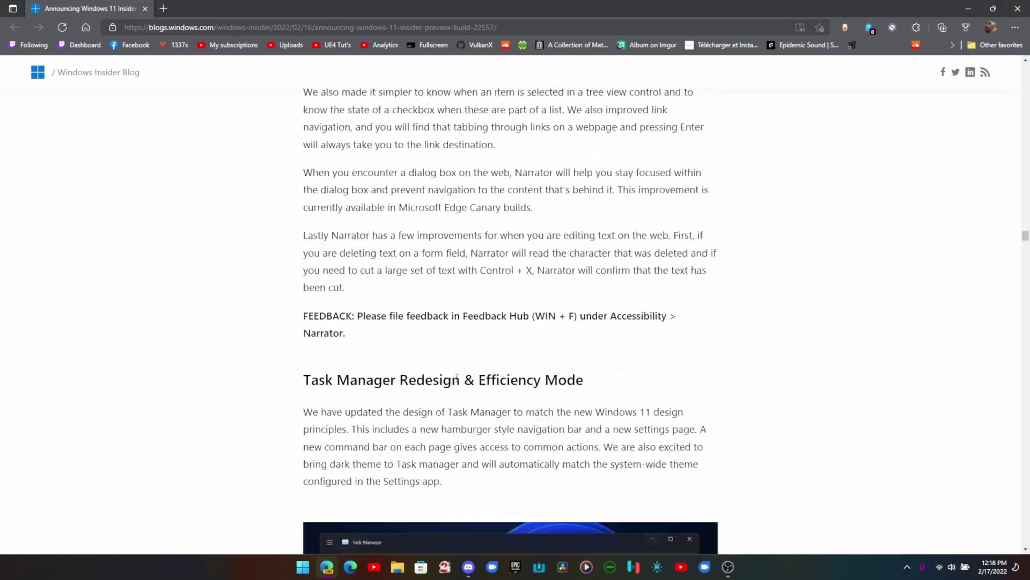
scroll(457, 377, "up", 5)
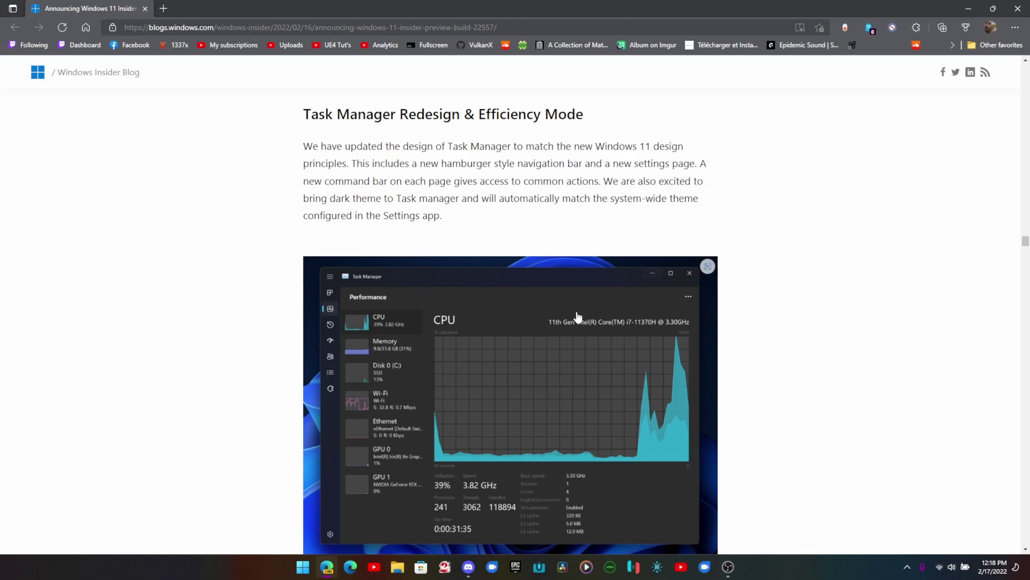
scroll(578, 316, "down", 4)
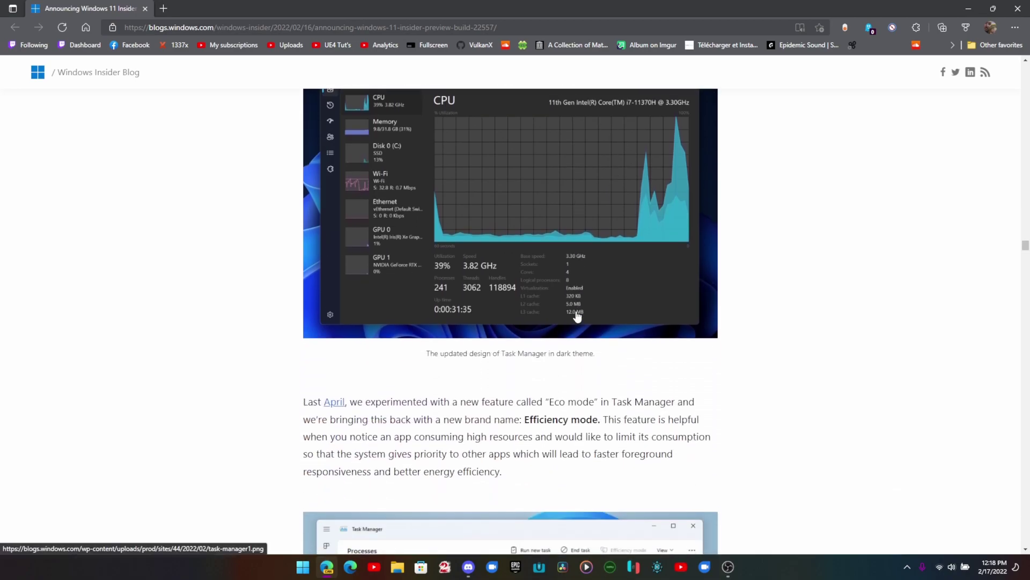
scroll(577, 316, "up", 3)
scroll(576, 316, "up", 3)
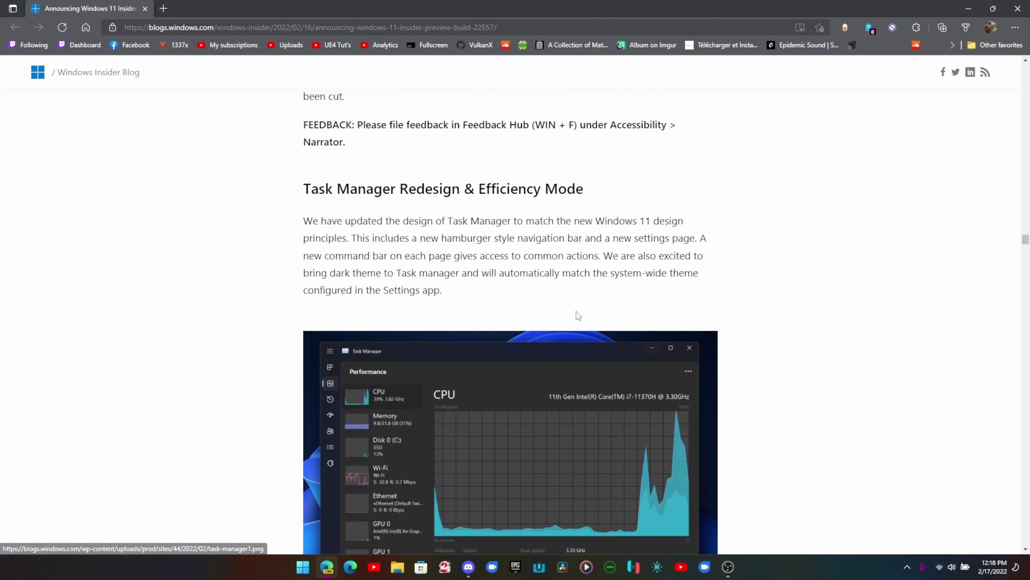
scroll(577, 315, "down", 10)
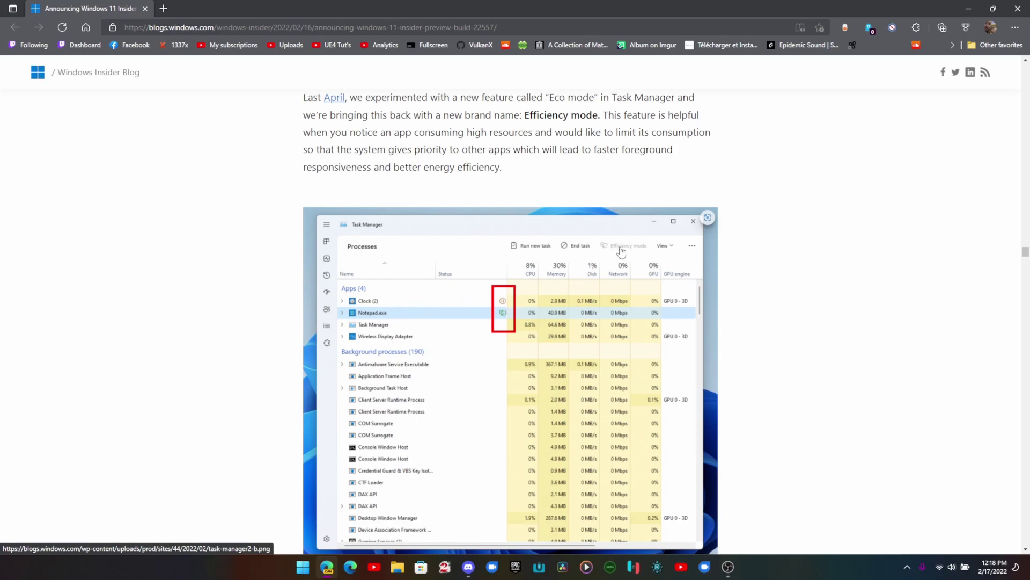
scroll(618, 321, "down", 8)
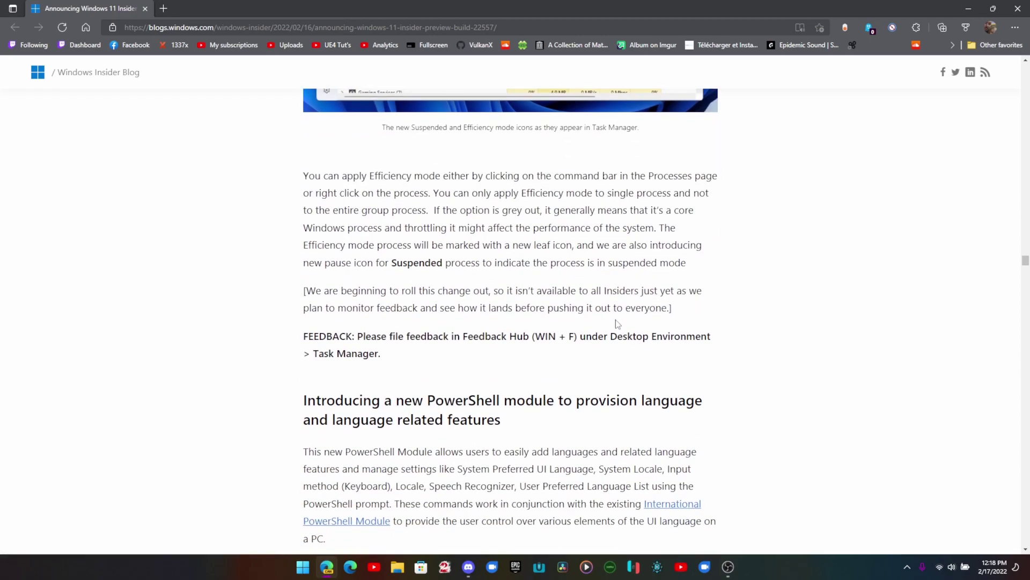
scroll(617, 323, "down", 4)
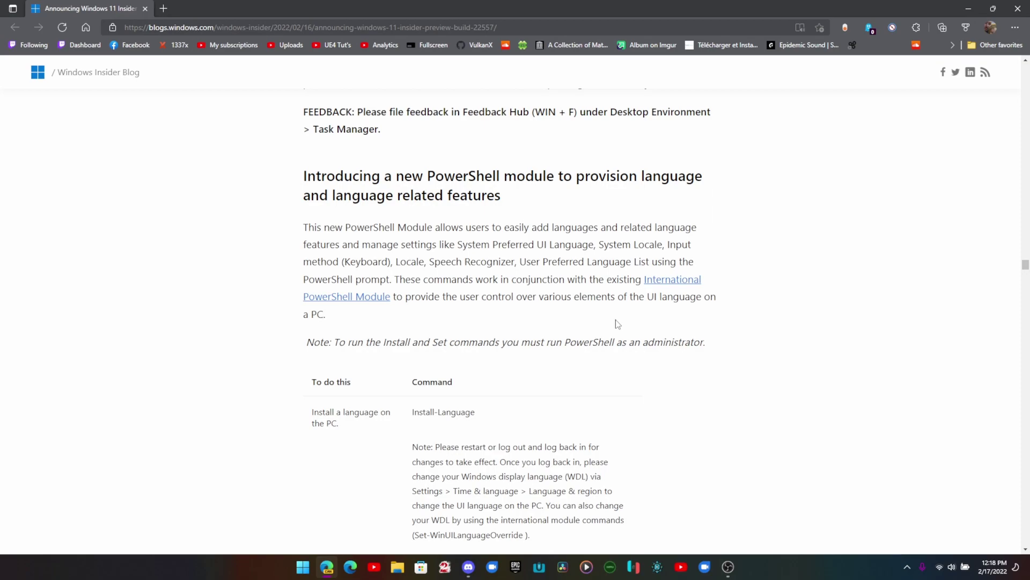
scroll(618, 324, "down", 12)
scroll(617, 323, "down", 7)
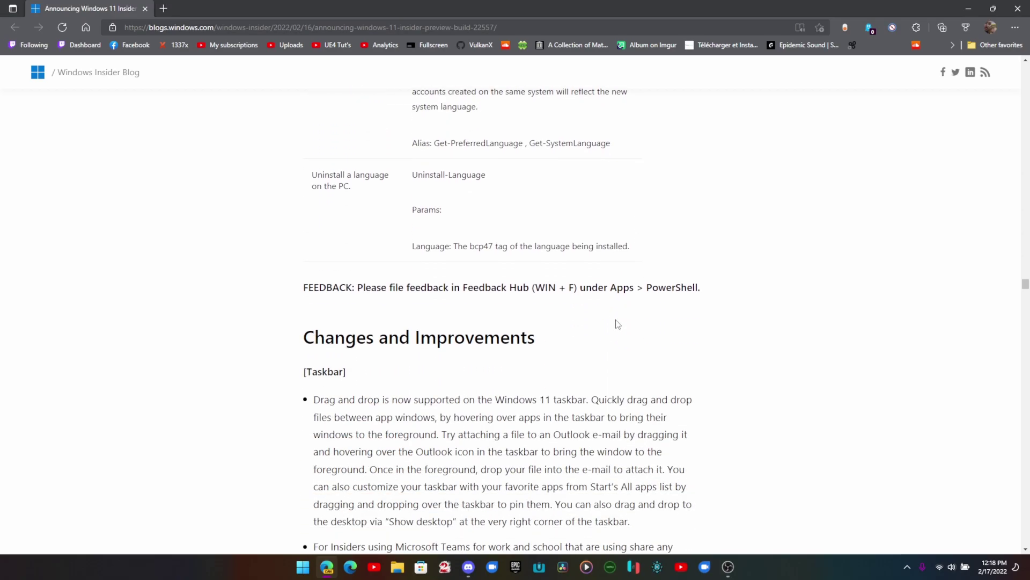
scroll(616, 320, "down", 4)
scroll(617, 320, "down", 4)
scroll(616, 320, "up", 4)
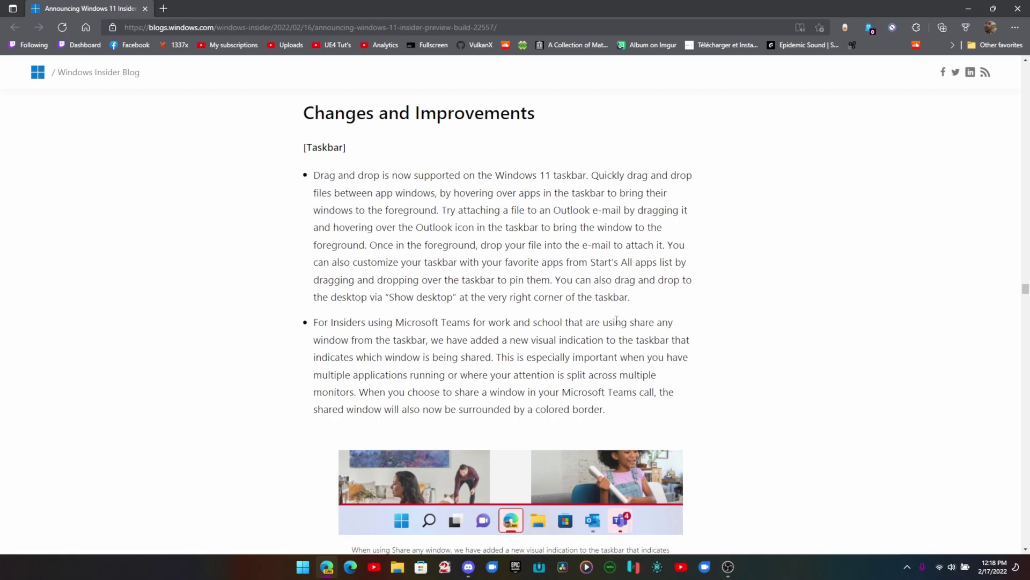
Enable Show desktop icons, minimize File Explorer, and drag a wallpaper image onto the taskbar apps
left_click(968, 8)
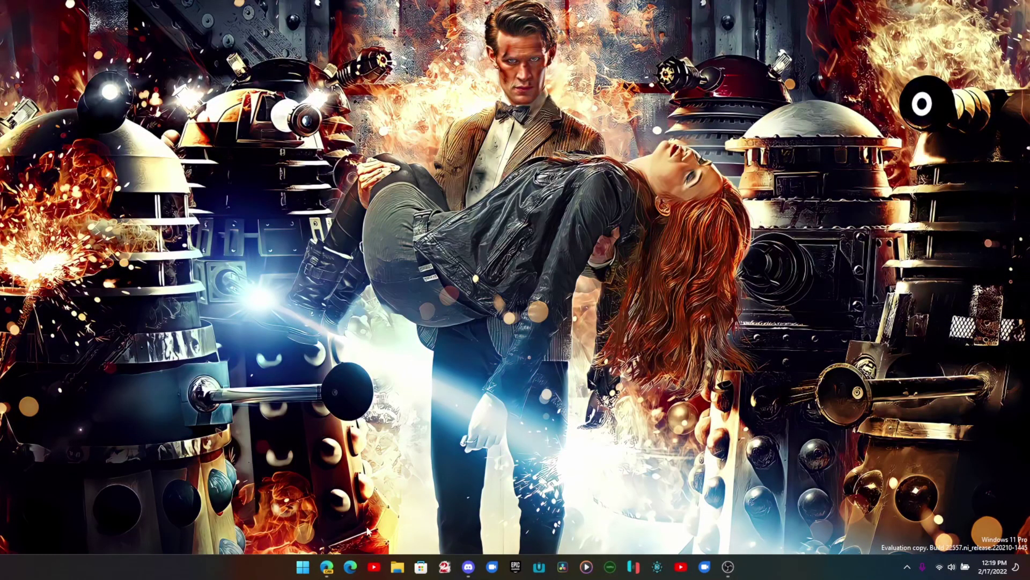
left_click(397, 568)
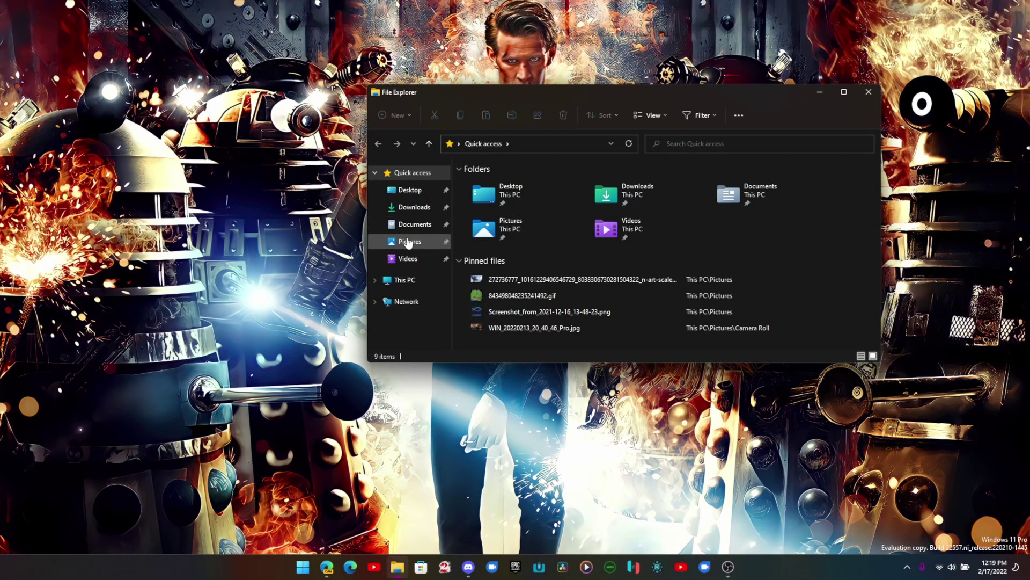
right_click(109, 107)
mouse_move(133, 124)
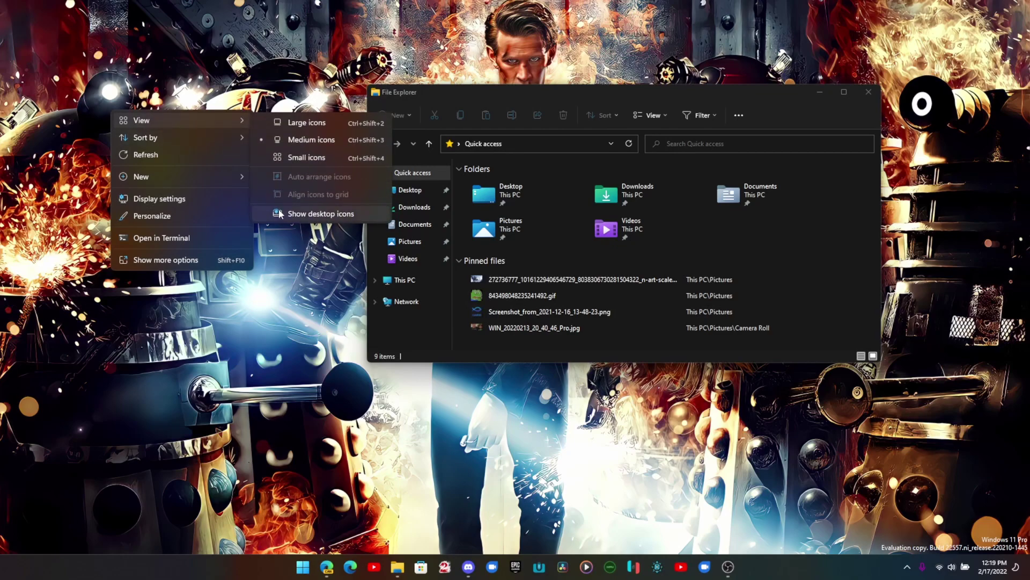
left_click(300, 212)
left_click(819, 93)
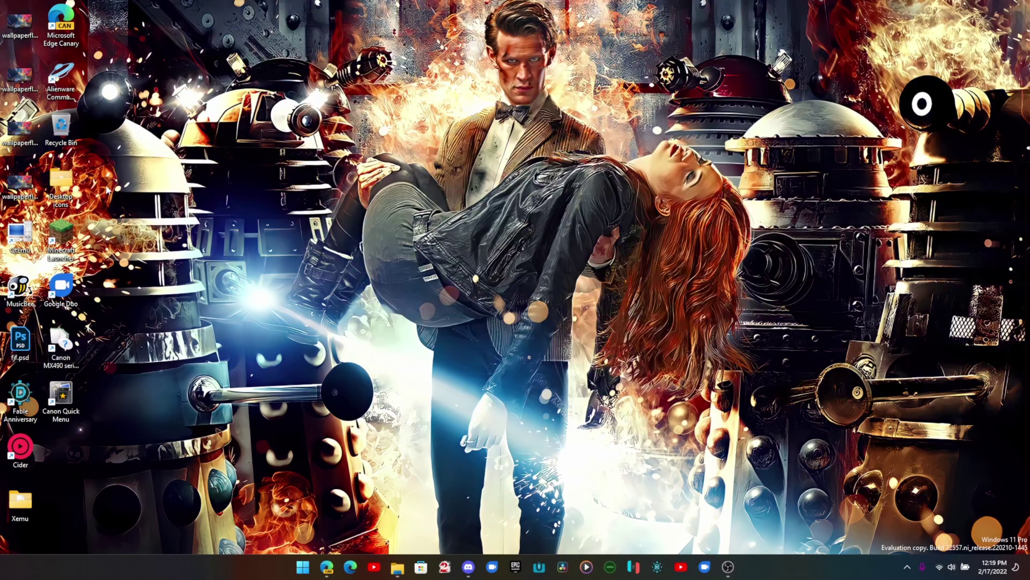
mouse_move(20, 75)
left_mouse_down()
mouse_move(401, 343)
mouse_move(385, 524)
mouse_move(392, 558)
mouse_move(518, 389)
mouse_move(818, 300)
mouse_move(817, 308)
mouse_move(422, 258)
mouse_move(116, 174)
mouse_move(32, 75)
left_mouse_up()
Close File Explorer and bring the Insider blog back up in Edge
left_click(868, 93)
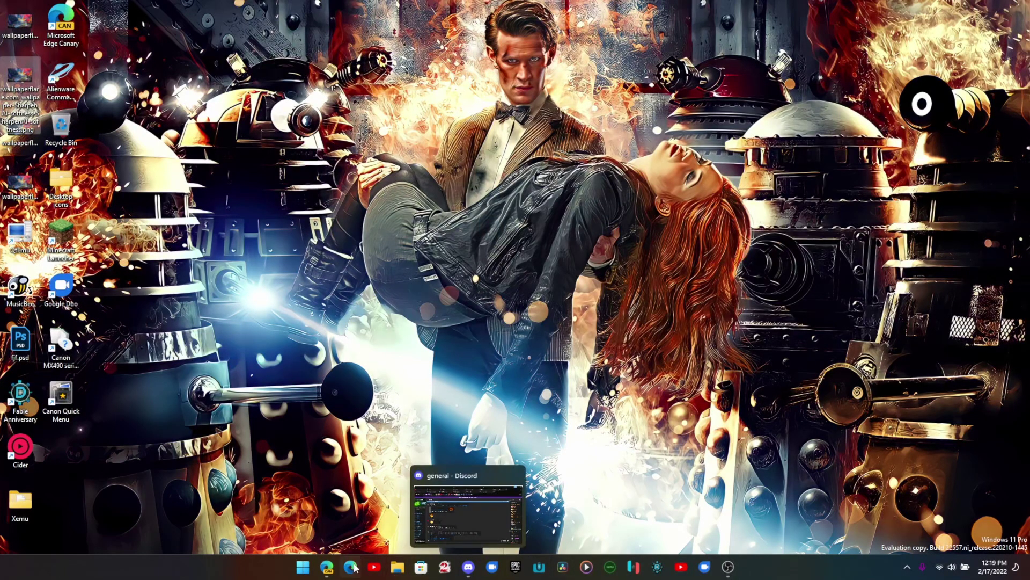
left_click(327, 566)
scroll(454, 432, "down", 10)
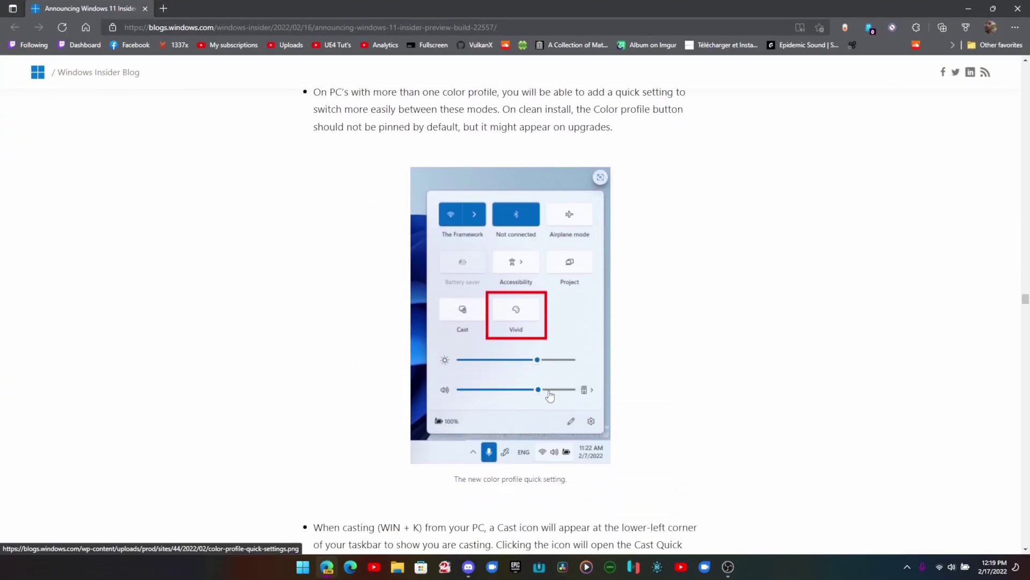
scroll(533, 333, "up", 1)
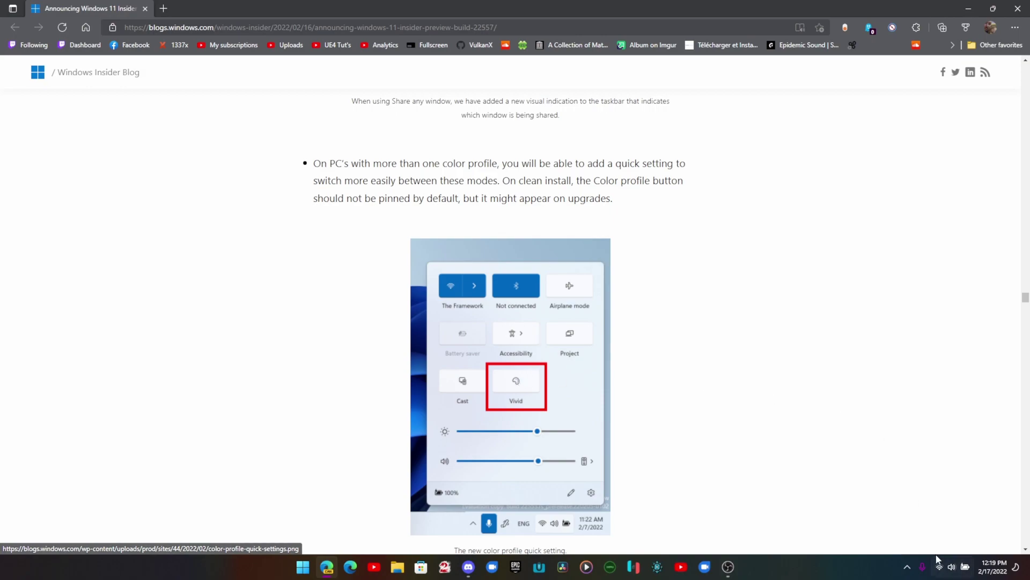
Open and close Quick Settings, scroll to the File Explorer section, then show the desktop
left_click(951, 566)
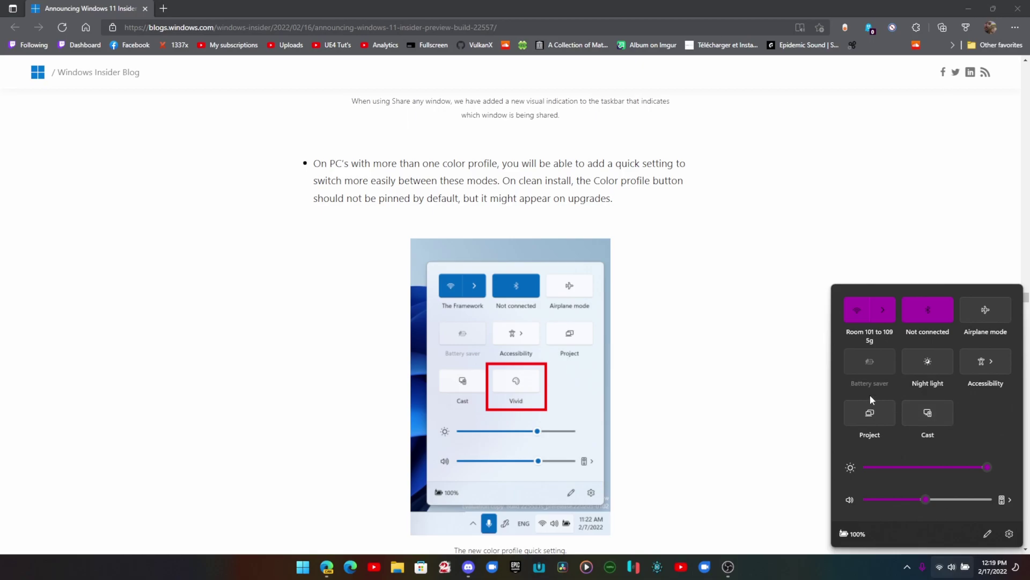
left_click(740, 358)
scroll(740, 359, "down", 10)
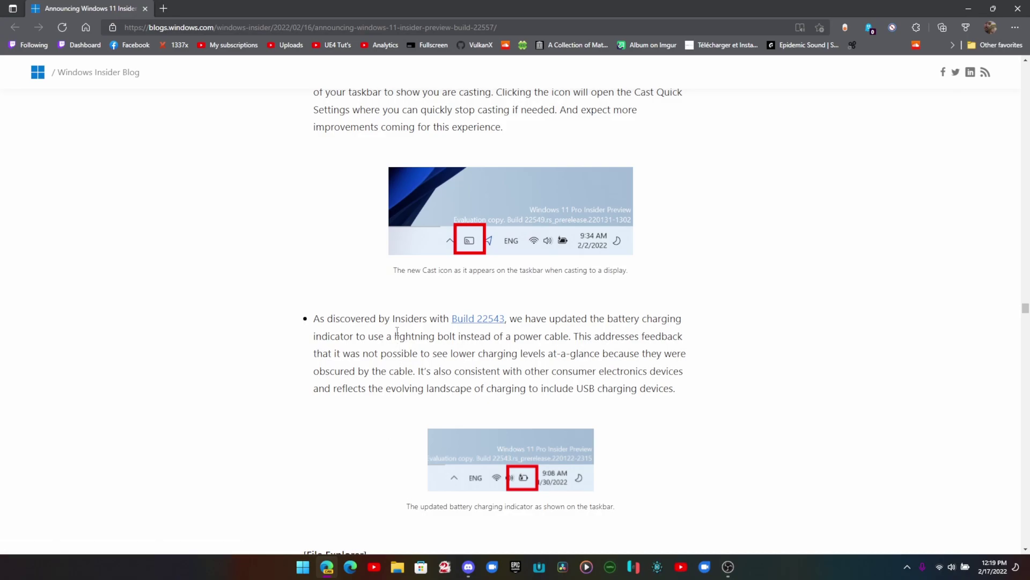
scroll(773, 345, "down", 1)
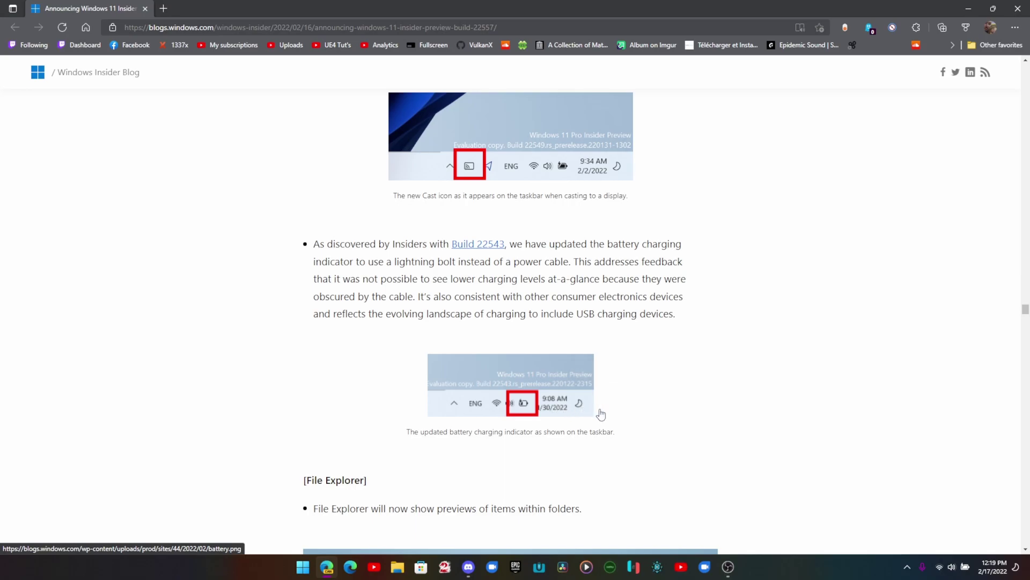
scroll(601, 414, "down", 5)
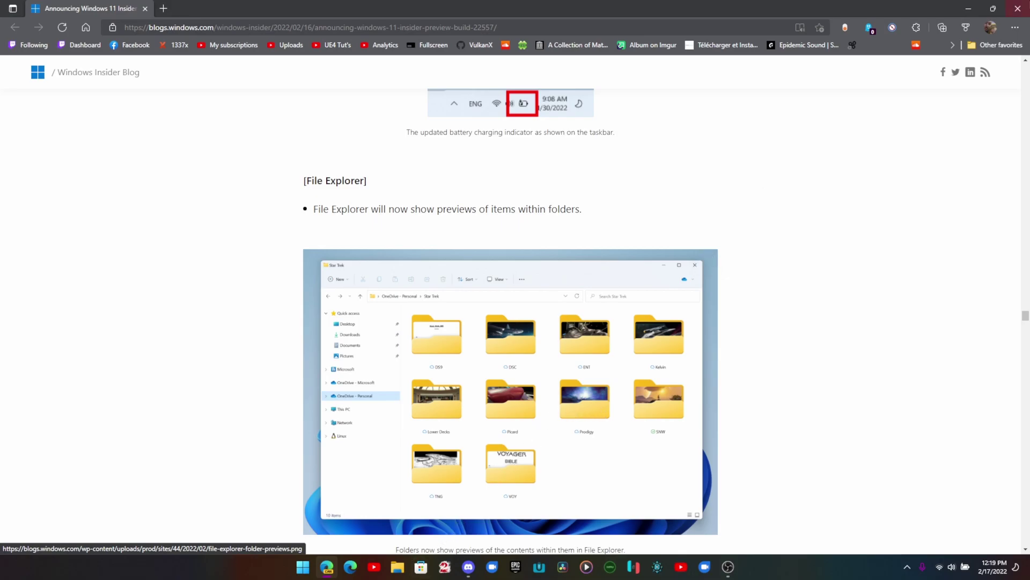
key("super+d")
Open the Pictures folder, view the Saved Pictures and Camera Roll info tips, then minimize it
left_click(397, 567)
left_click(407, 244)
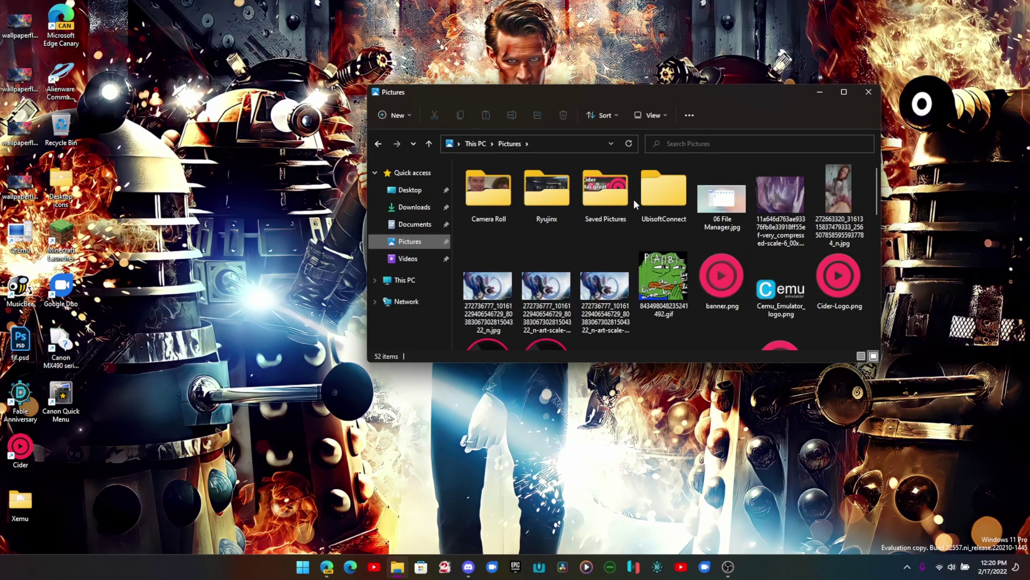
mouse_move(605, 194)
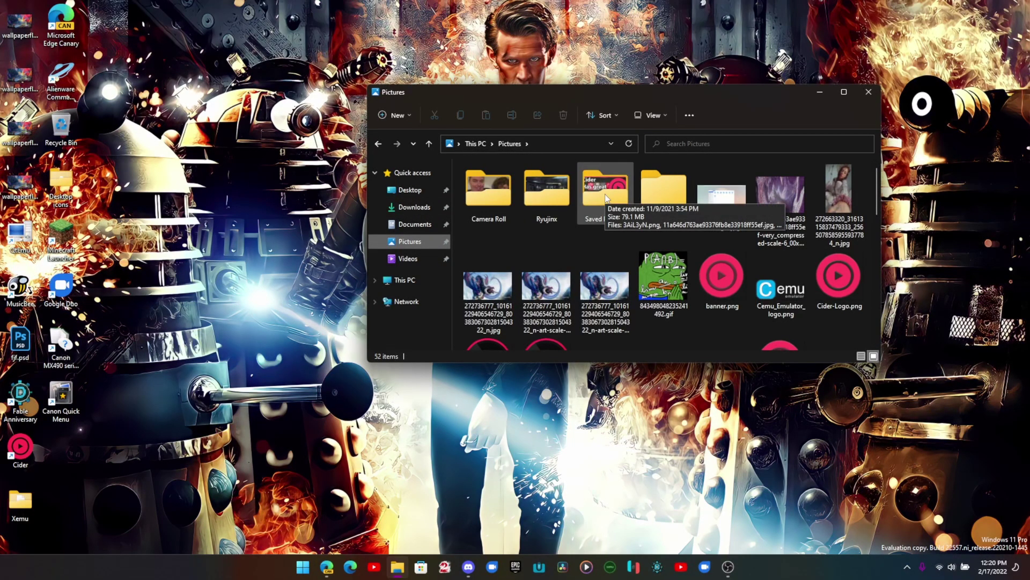
mouse_move(504, 204)
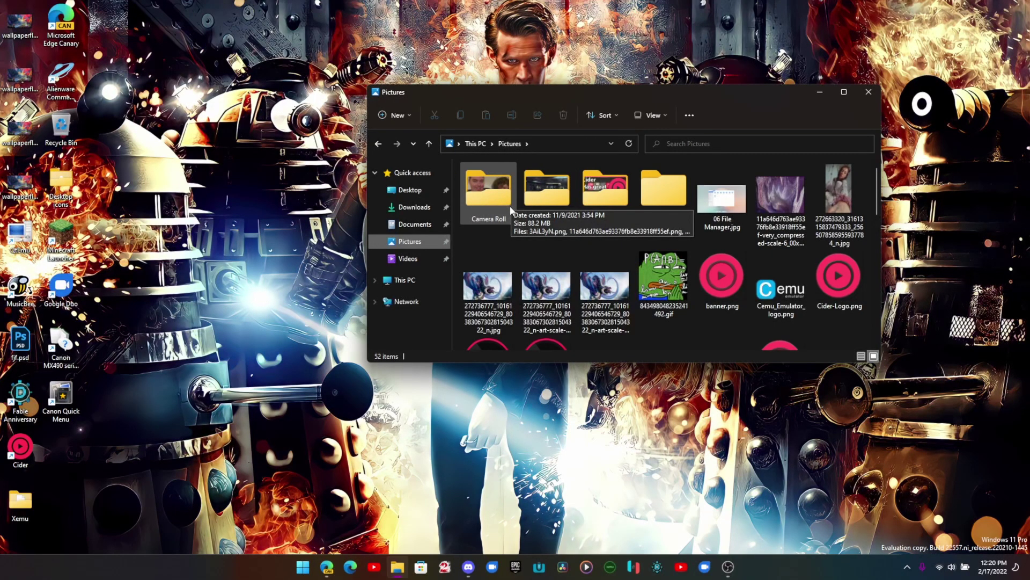
left_click(868, 92)
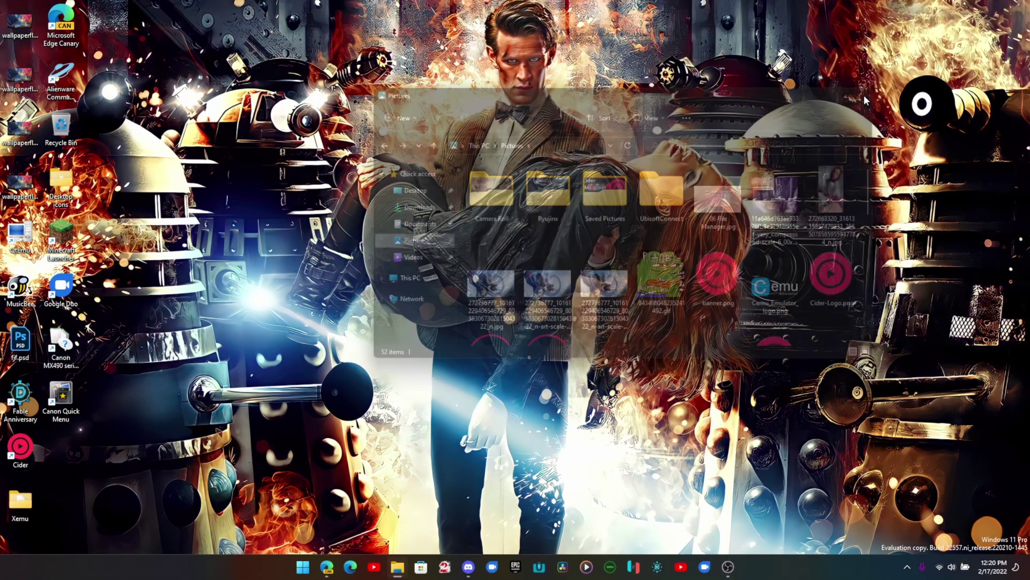
left_click(327, 566)
scroll(639, 335, "down", 10)
scroll(628, 329, "up", 3)
scroll(628, 329, "up", 1)
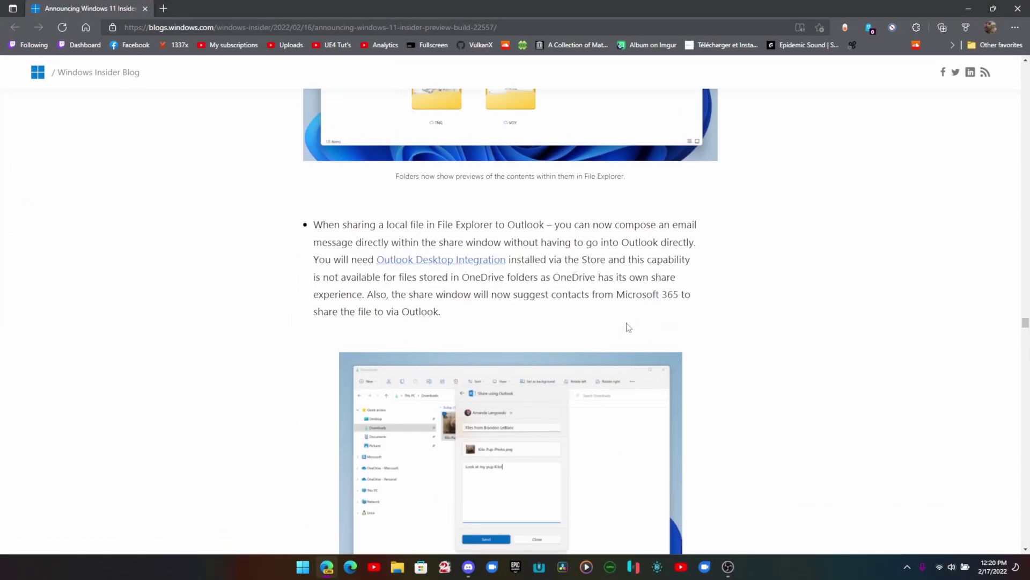
scroll(629, 327, "down", 4)
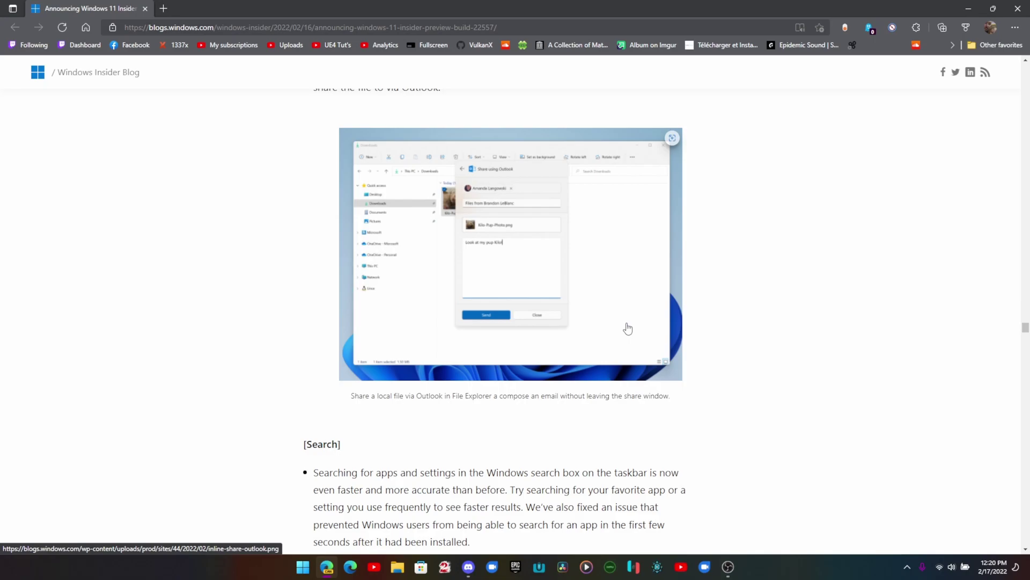
scroll(628, 329, "down", 5)
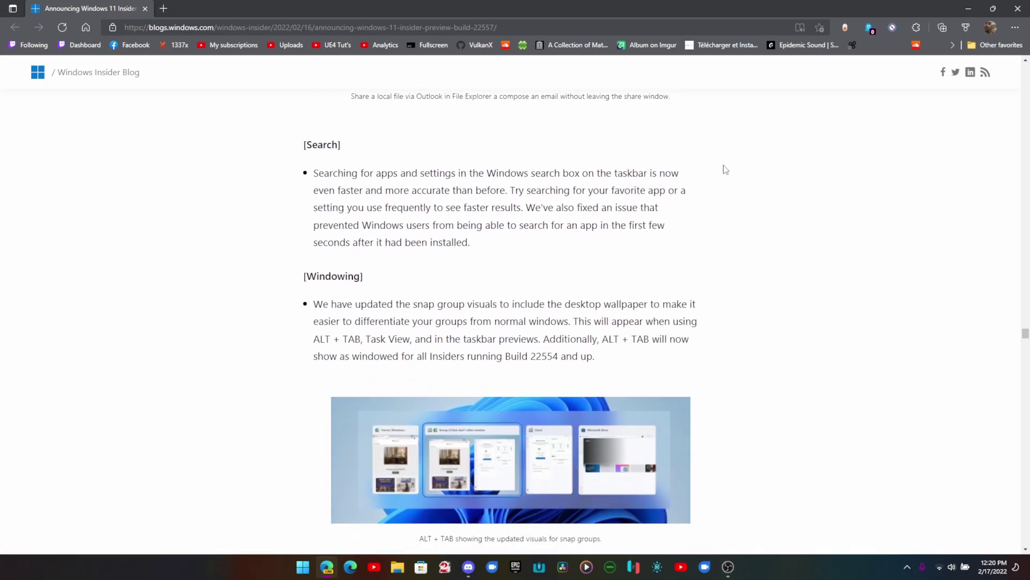
left_click(968, 9)
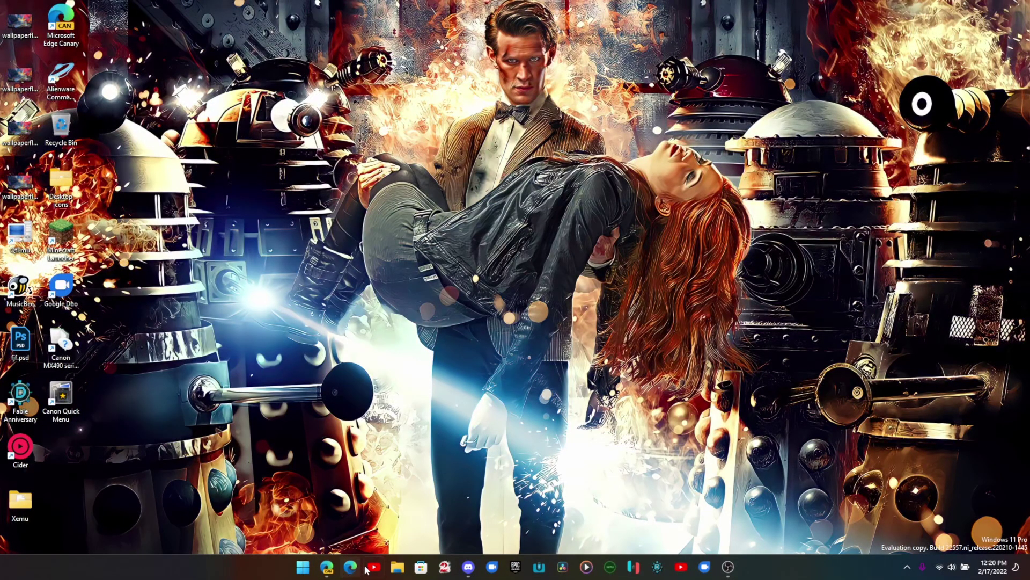
Open the Pictures folder and view the Open with options for the third image
left_click(397, 567)
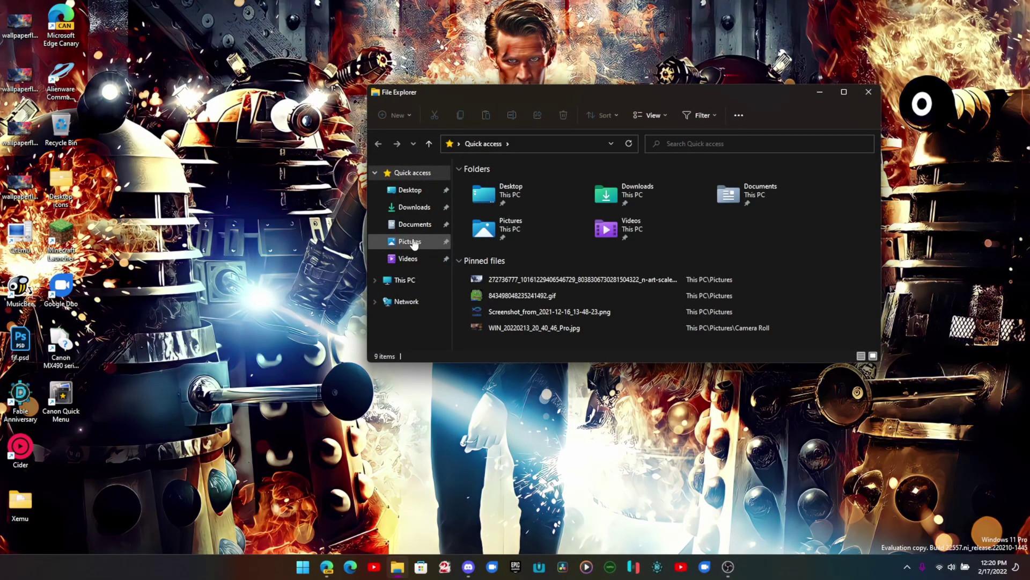
left_click(413, 243)
right_click(604, 303)
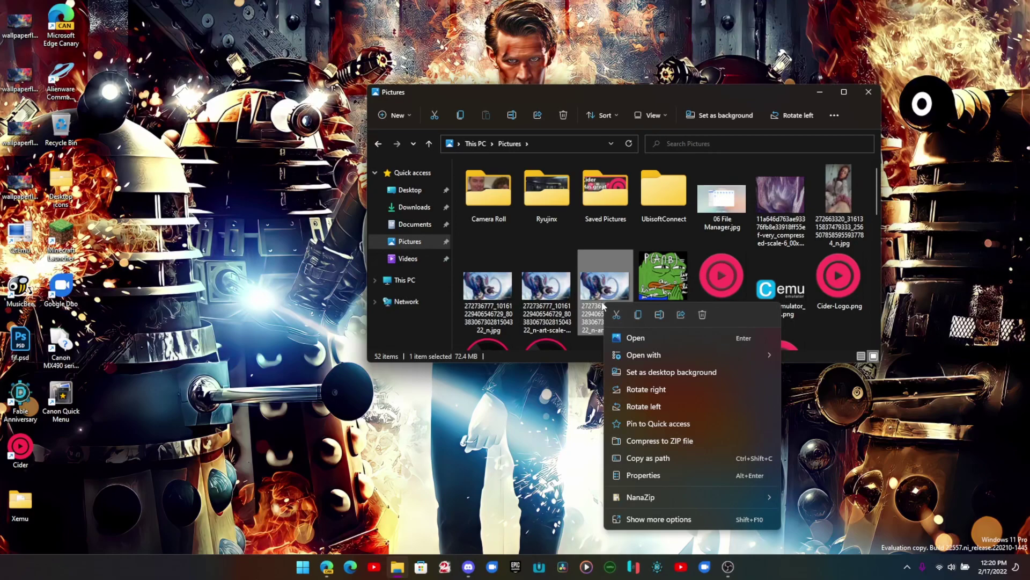
mouse_move(652, 356)
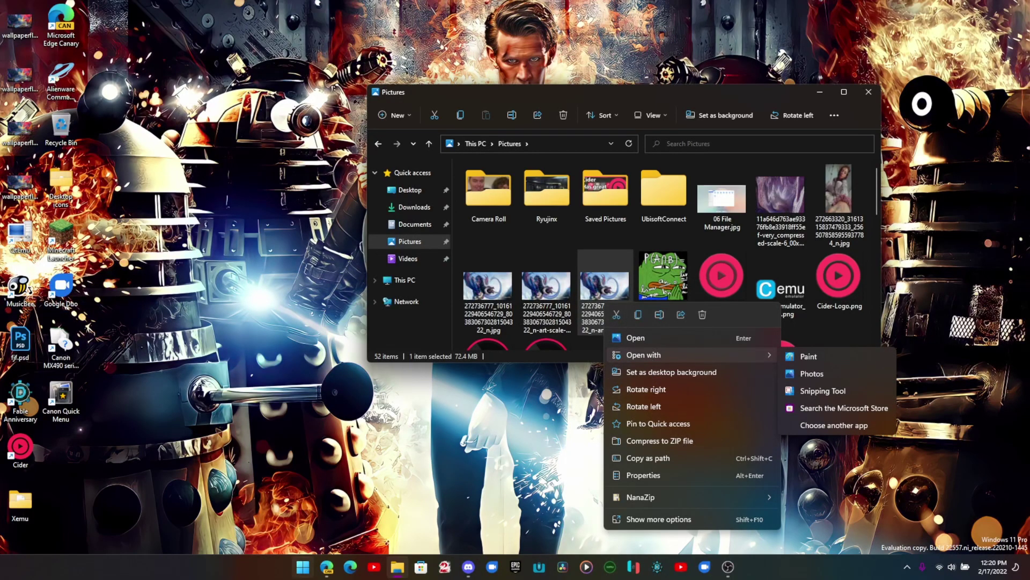
Back in the Insider blog, open the Outlook Desktop Integration link in a new tab
left_click(327, 567)
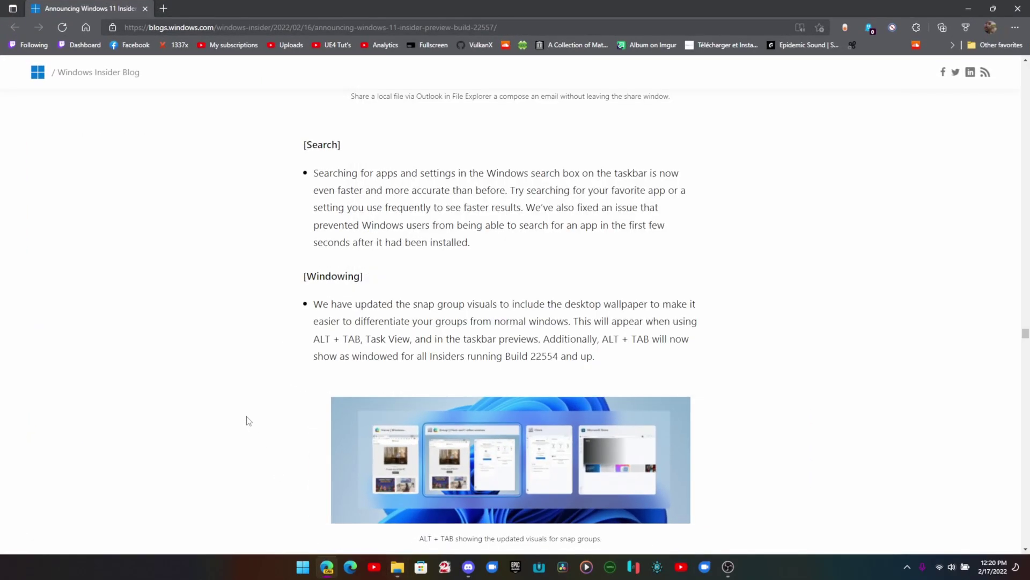
scroll(249, 421, "up", 8)
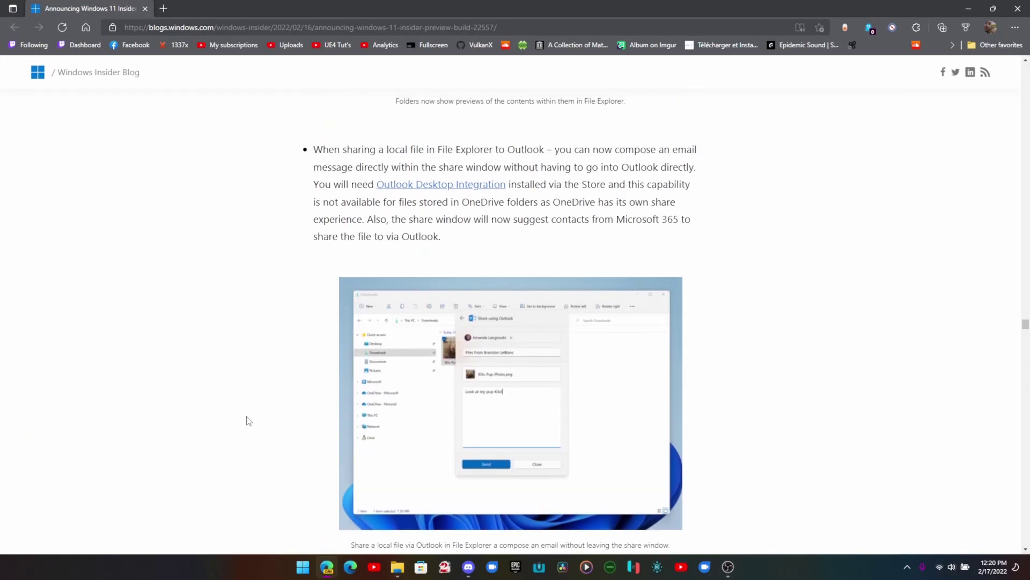
right_click(444, 192)
left_click(472, 199)
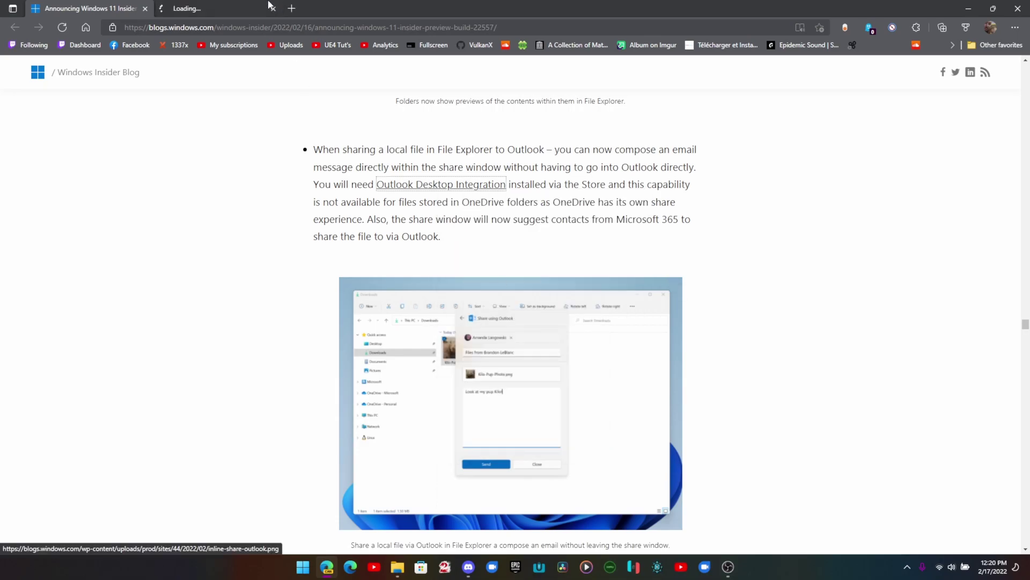
Dismiss the region prompt, open the free Outlook Desktop Integration Store page, then return to Edge's blog tab
left_click(222, 6)
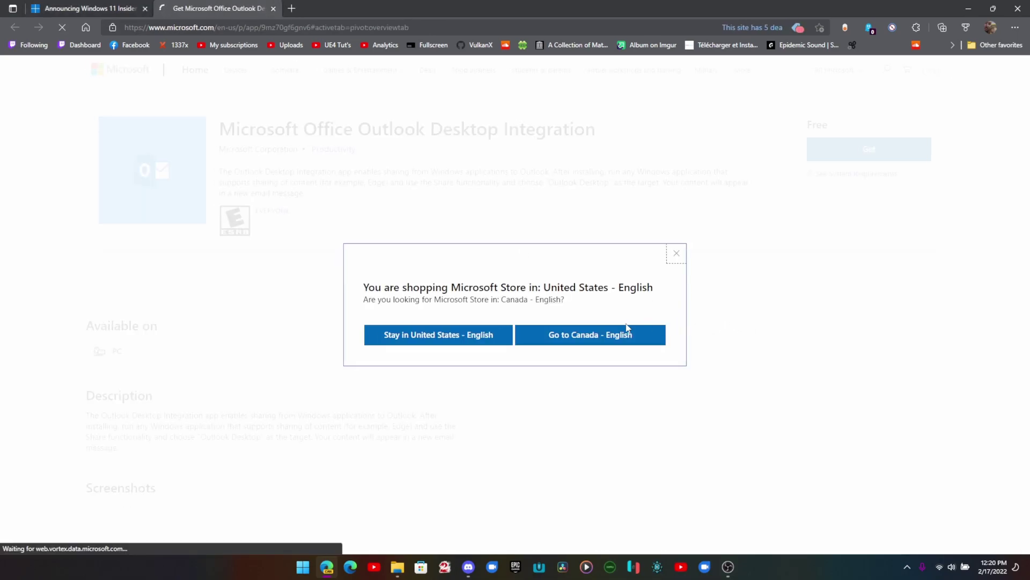
left_click(618, 336)
left_click(845, 152)
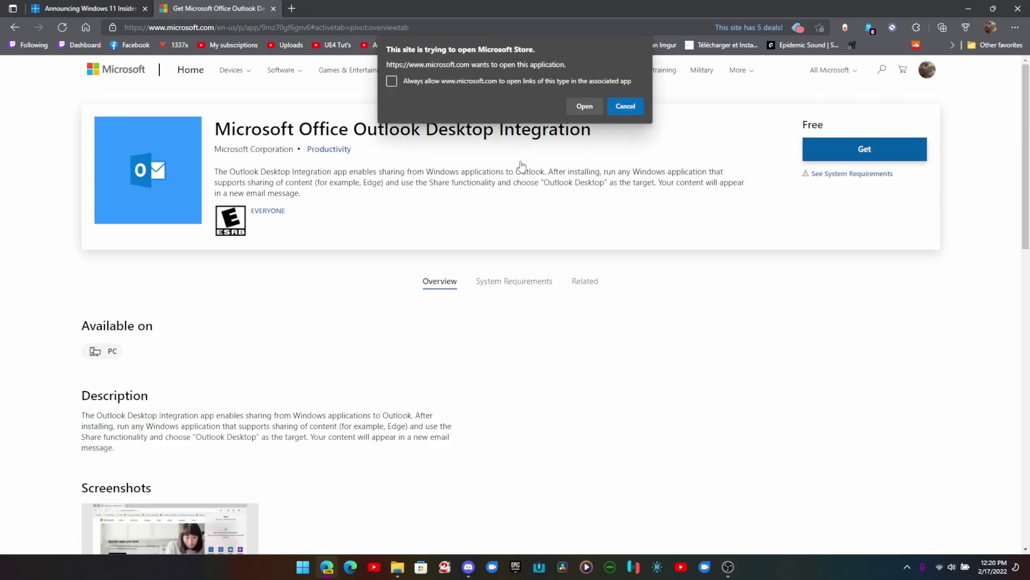
left_click(579, 107)
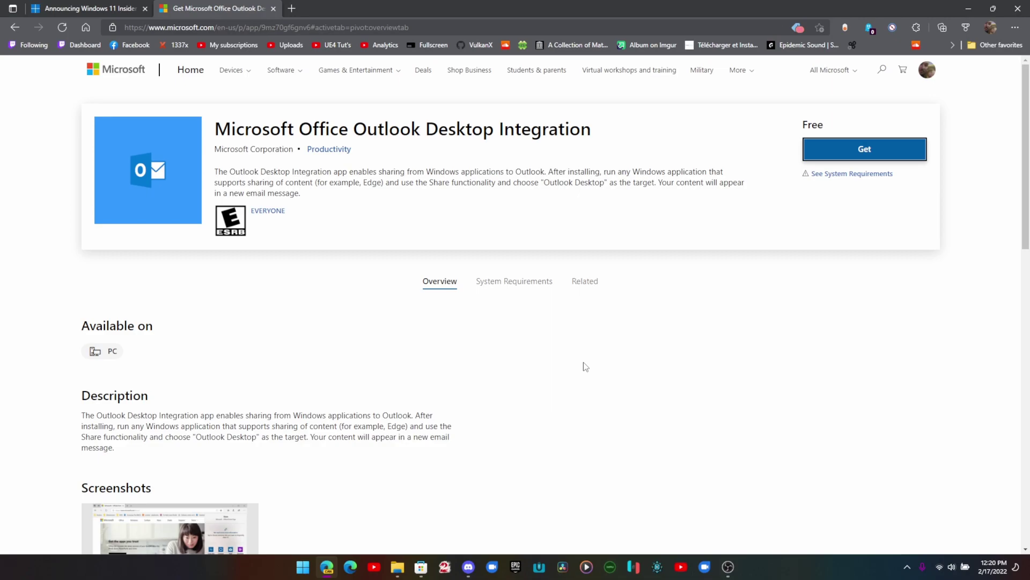
mouse_move(329, 573)
left_click(410, 556)
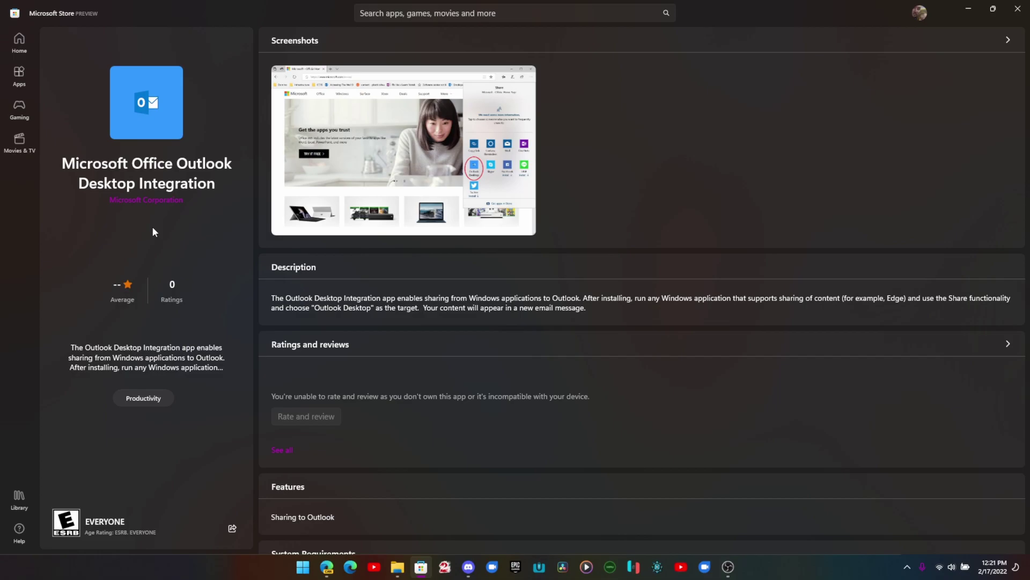
key("alt+Tab")
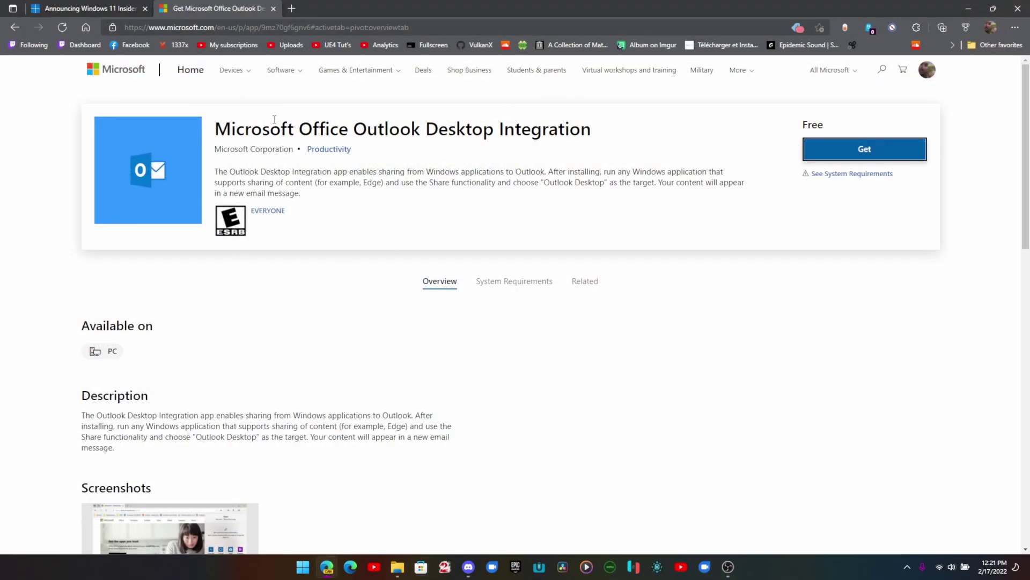
left_click(119, 8)
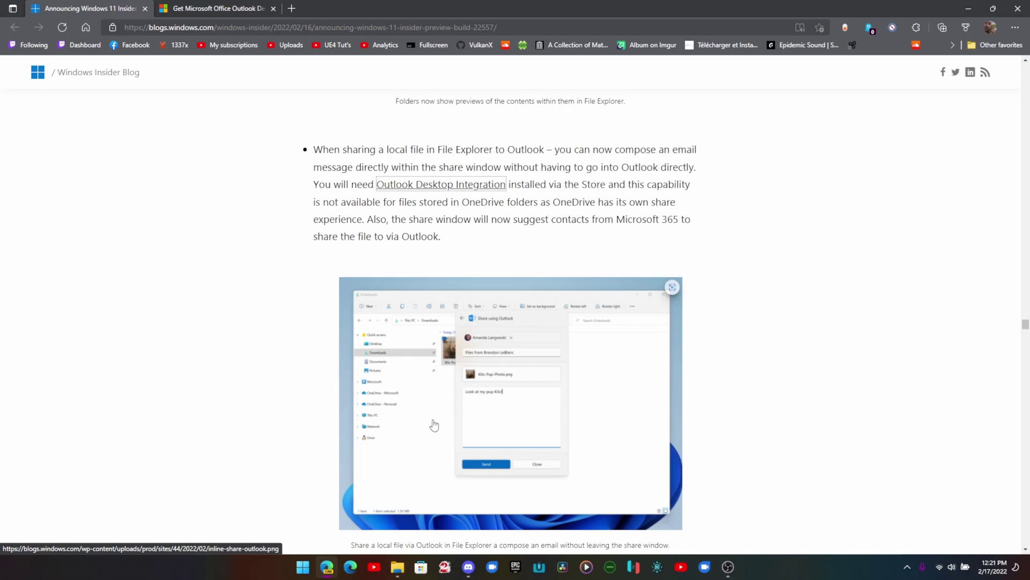
scroll(773, 328, "down", 3)
scroll(773, 328, "down", 6)
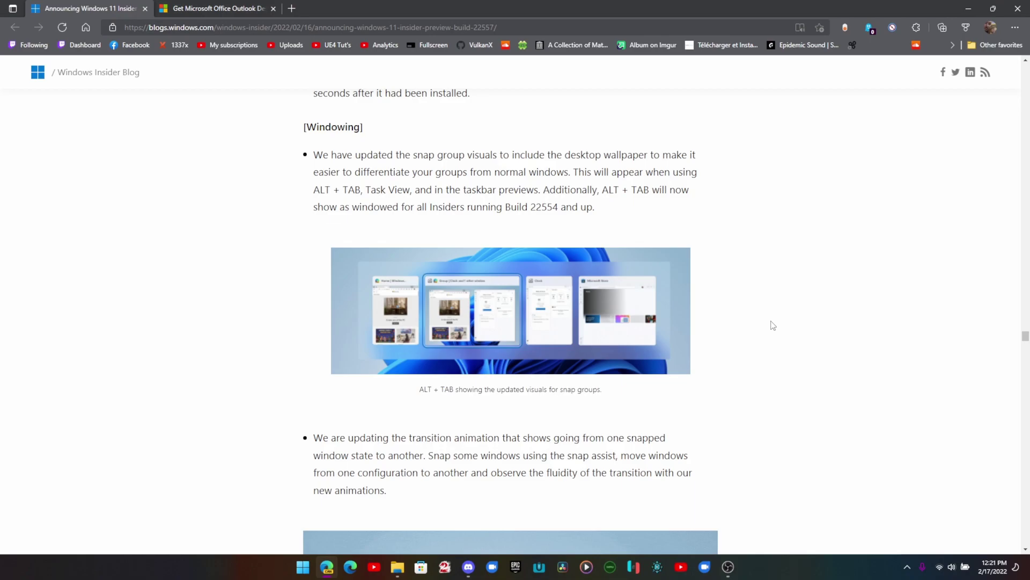
key("alt+Tab")
key("alt+Tab")
key("alt+Tab")
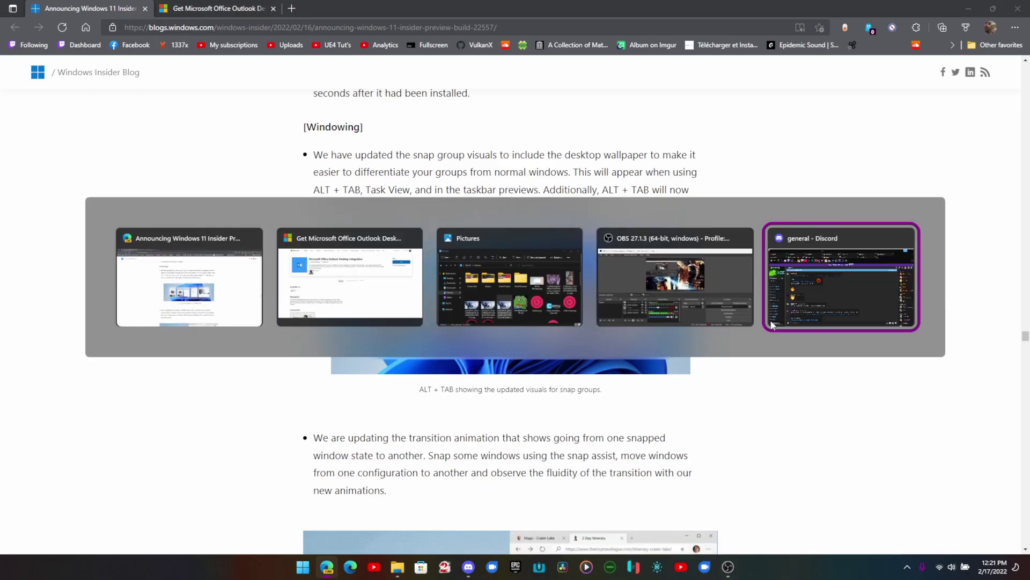
key("alt+Tab")
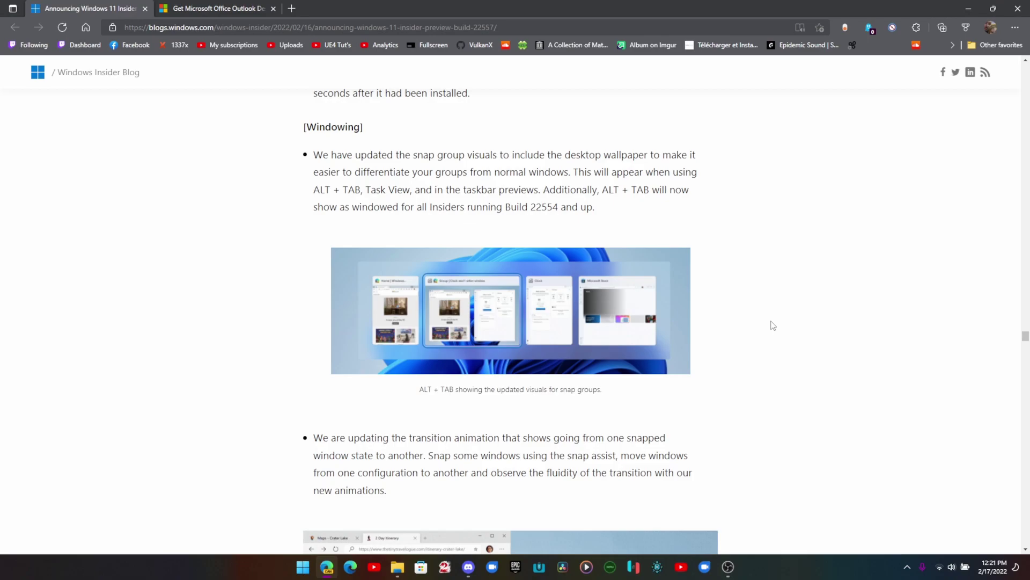
scroll(773, 325, "down", 2)
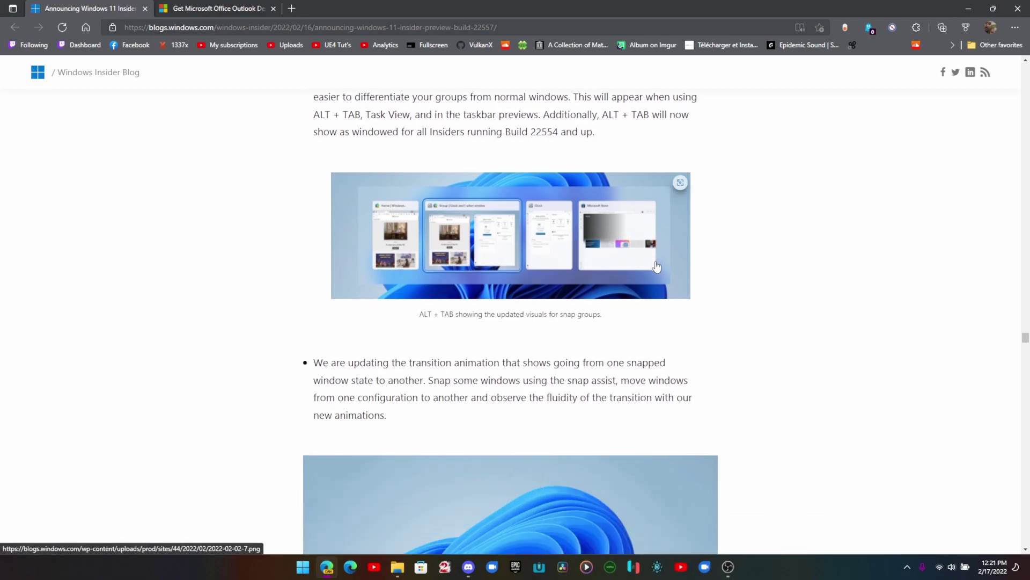
key("alt+Tab")
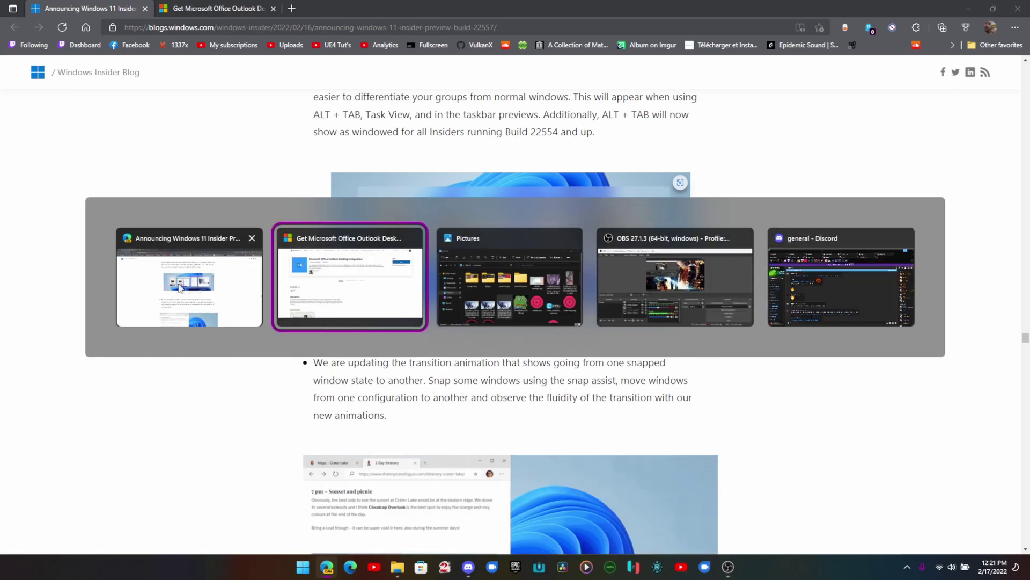
left_click(961, 5)
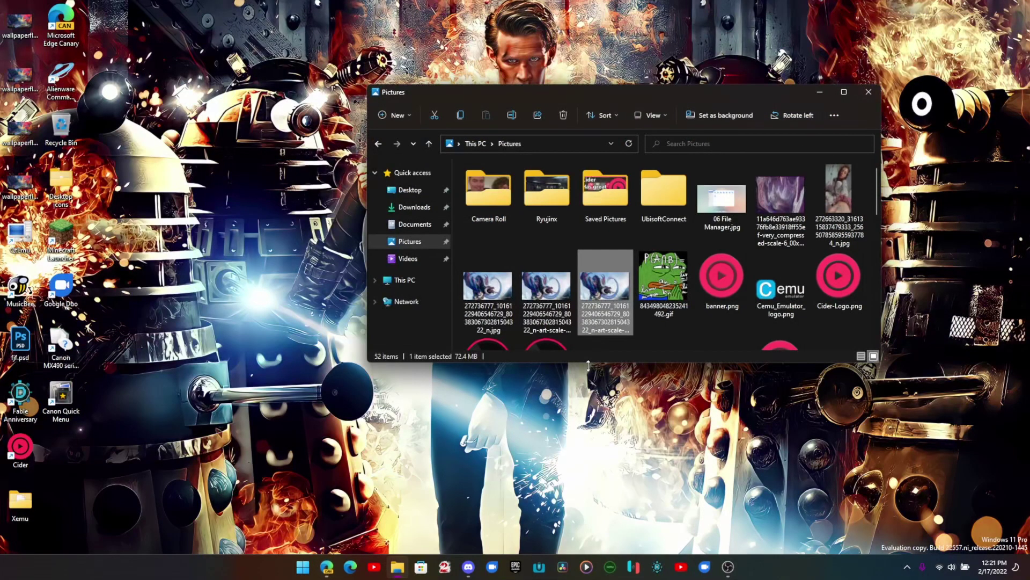
left_click(327, 566)
scroll(420, 402, "down", 3)
key("alt+Tab")
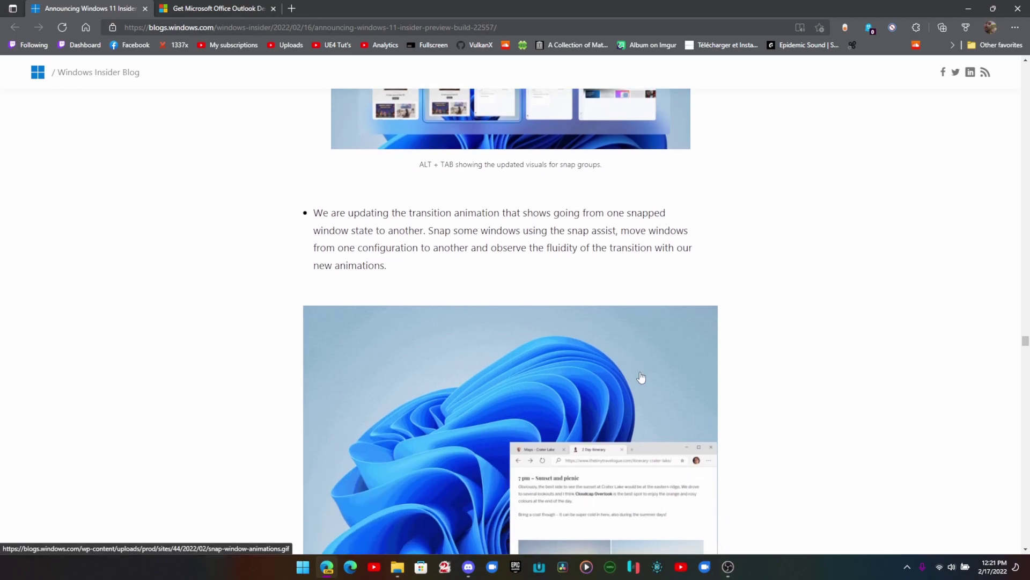
Scroll the blog past the Narrator and voice typing notes to the Graphics heading
scroll(640, 374, "down", 1)
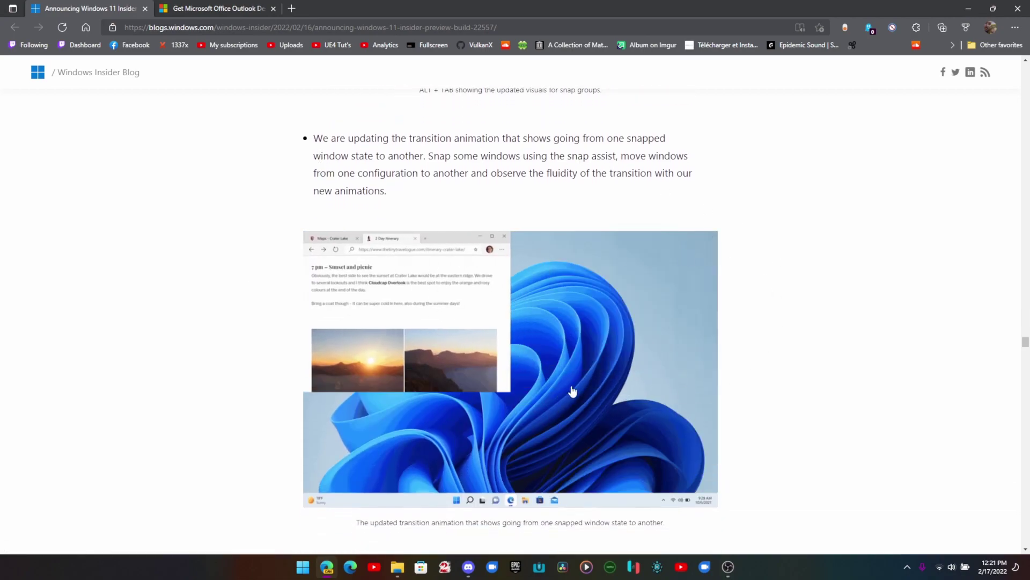
scroll(732, 384, "down", 5)
scroll(646, 323, "down", 1)
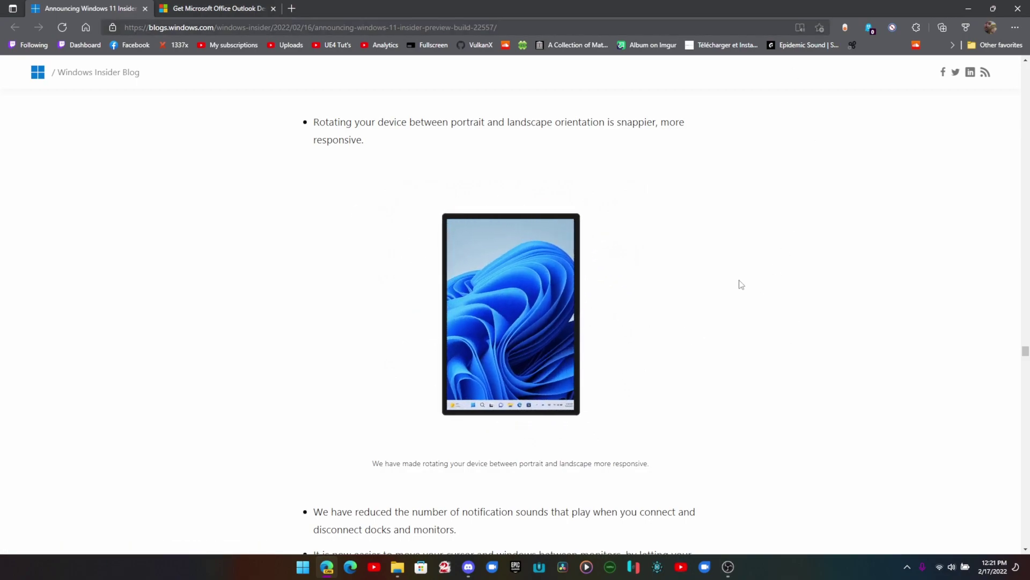
scroll(741, 285, "down", 4)
scroll(741, 285, "down", 3)
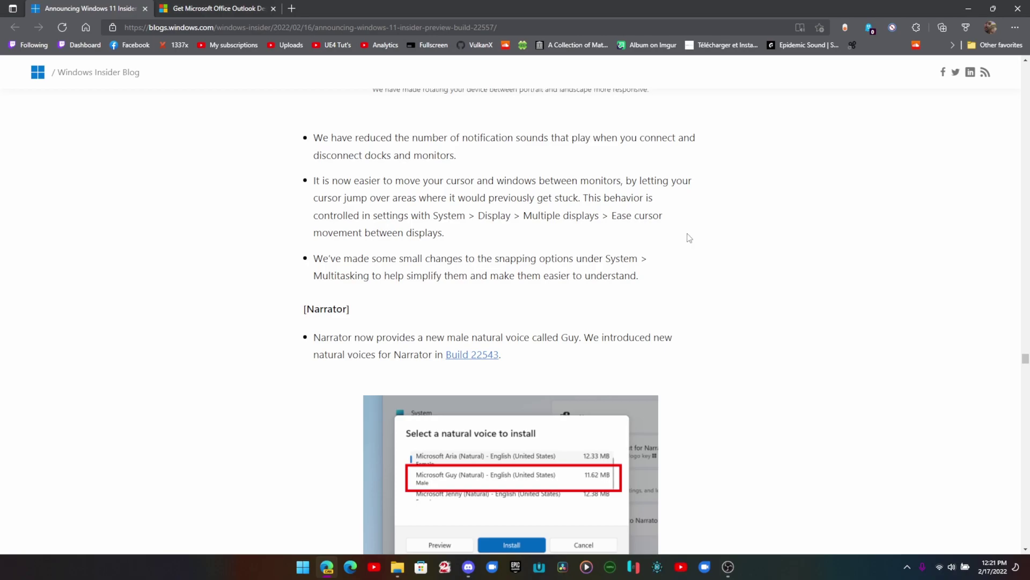
scroll(686, 236, "down", 4)
scroll(354, 201, "up", 1)
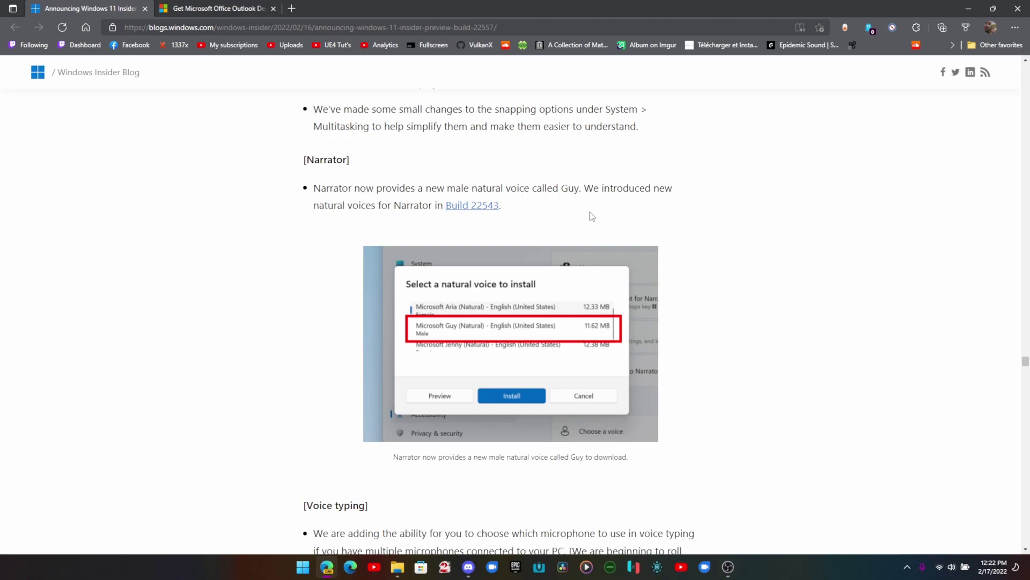
scroll(590, 216, "down", 1)
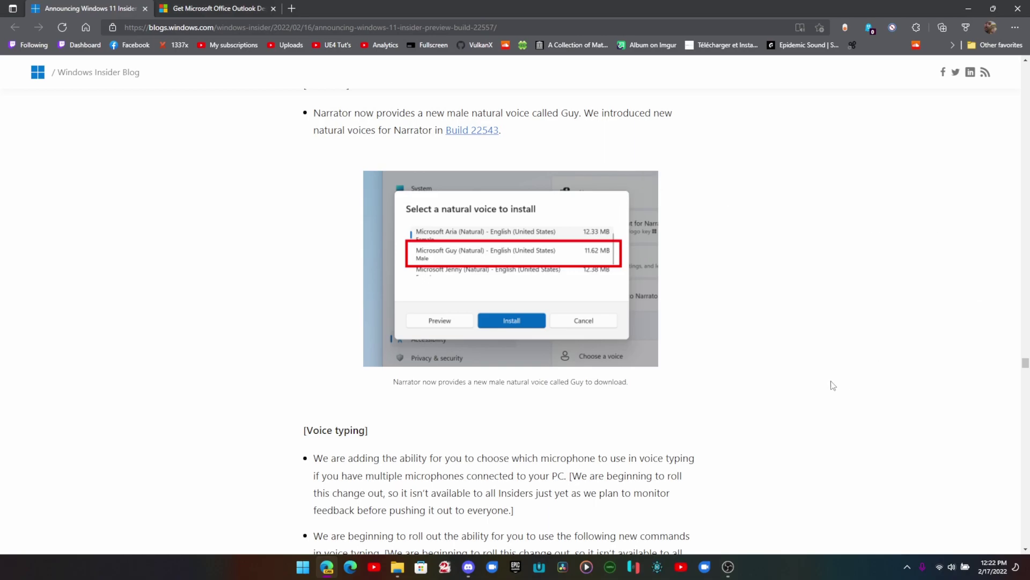
scroll(831, 383, "down", 5)
scroll(828, 380, "down", 6)
scroll(829, 380, "down", 7)
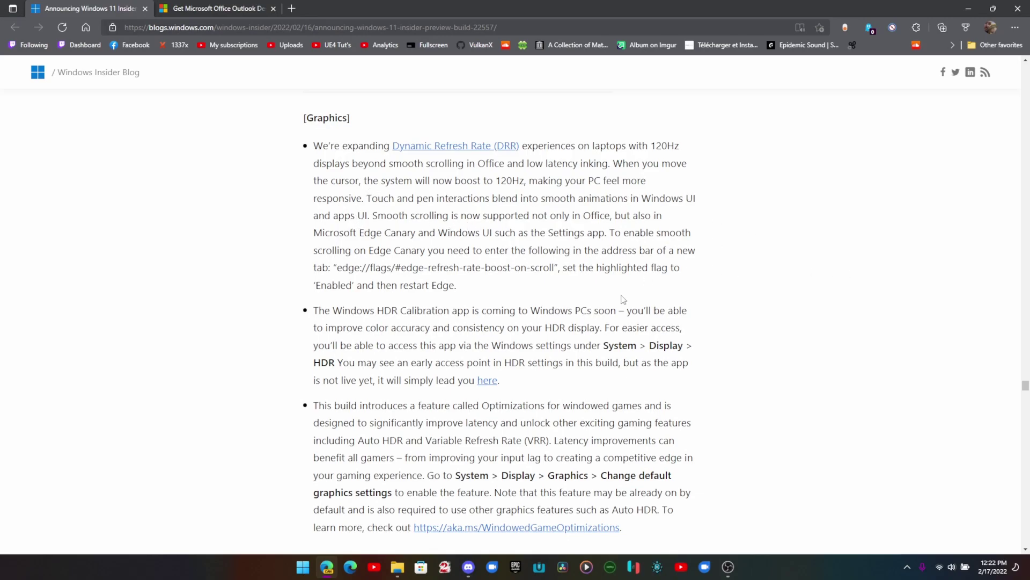
Scroll past the Graphics and Input sections to the before-and-after updated emoji image
scroll(617, 303, "down", 3)
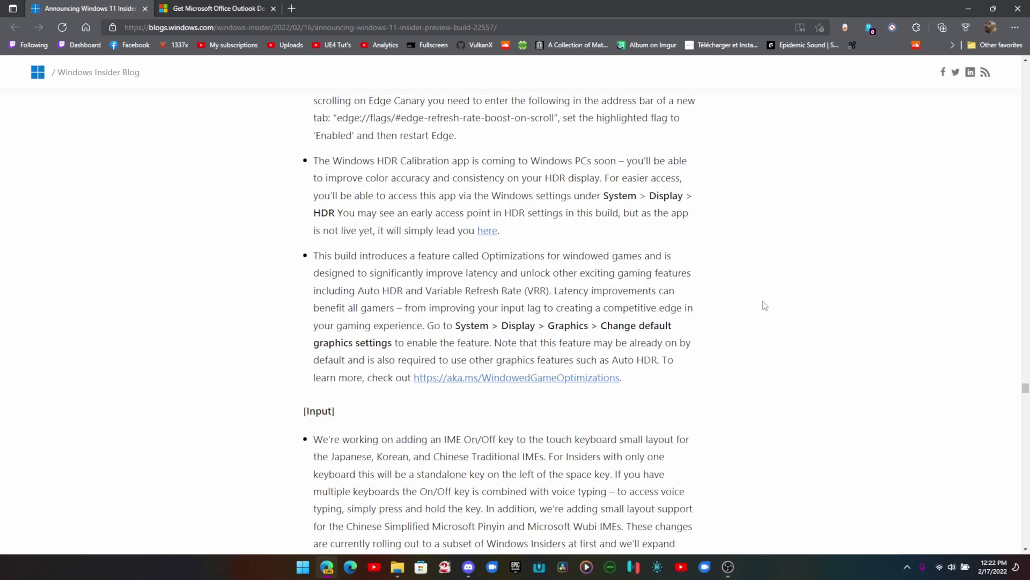
scroll(750, 409, "down", 8)
scroll(750, 409, "down", 10)
scroll(750, 407, "up", 3)
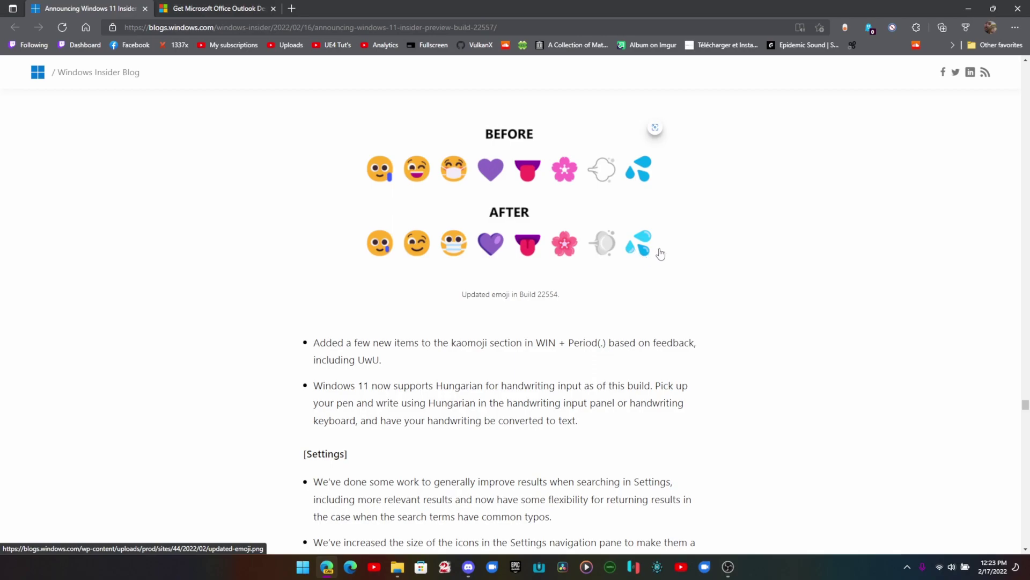
Scroll the blog down to the Mica title-bar bullet
scroll(713, 293, "down", 4)
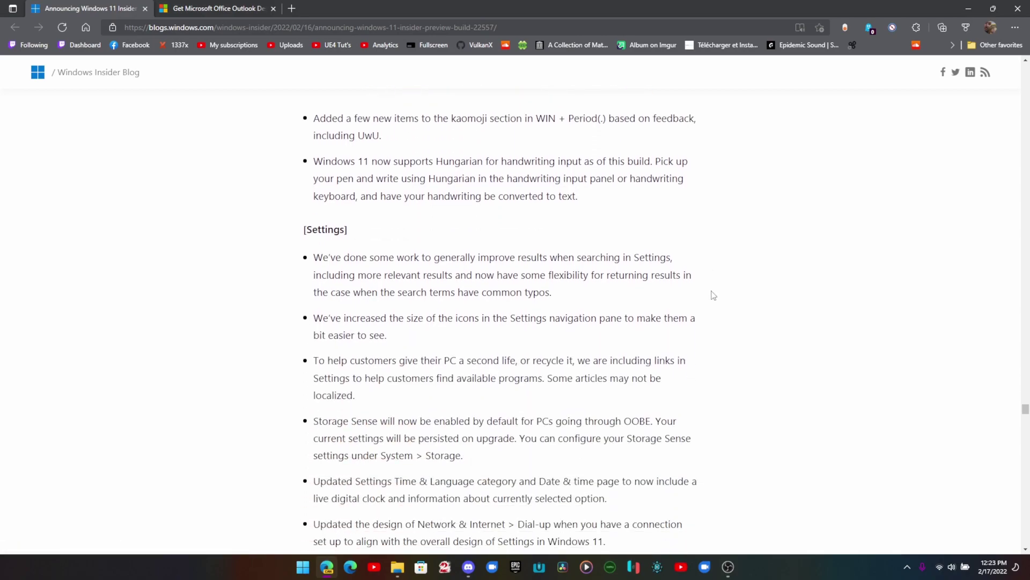
scroll(714, 295, "down", 8)
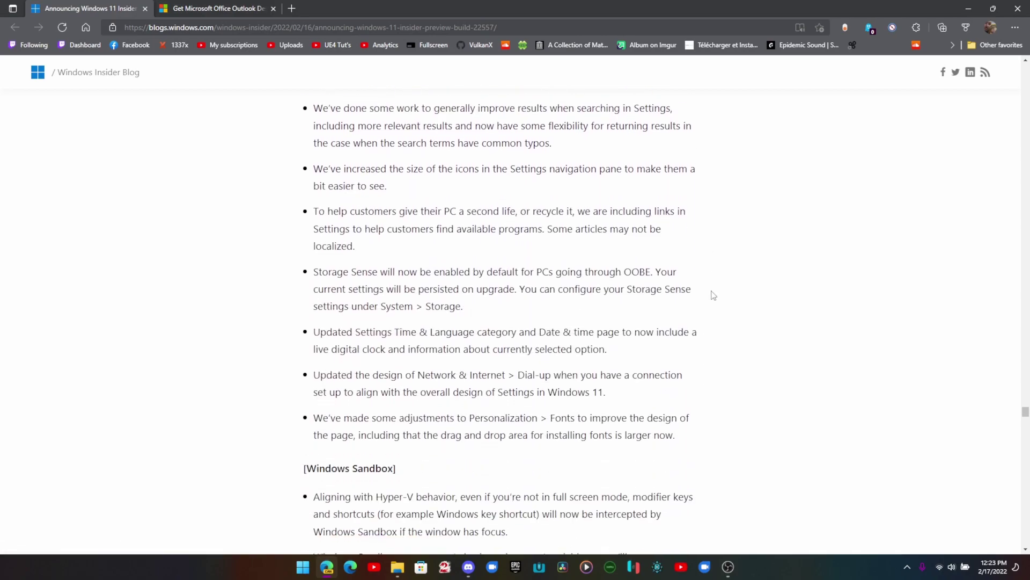
scroll(713, 295, "down", 5)
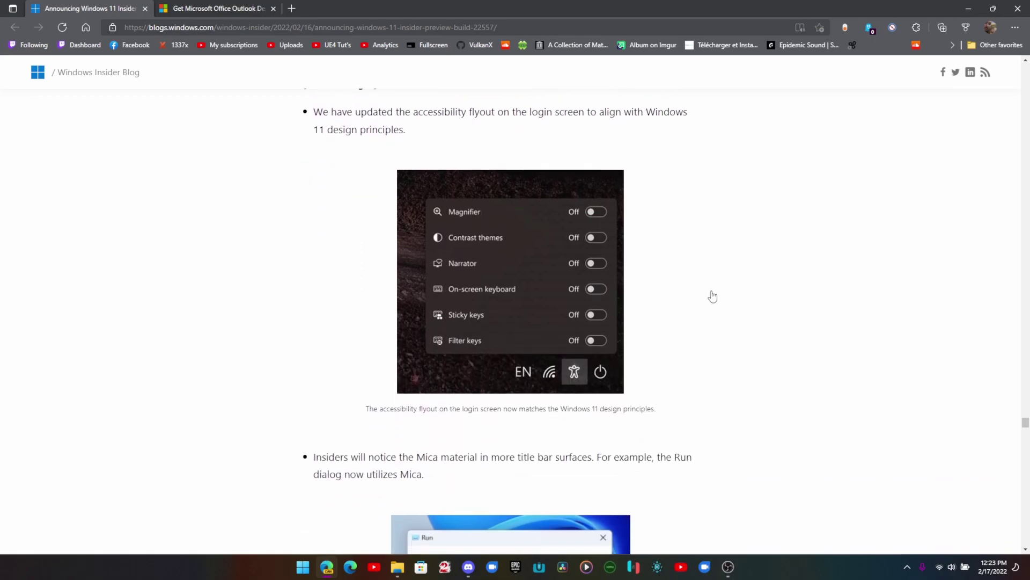
scroll(712, 295, "down", 1)
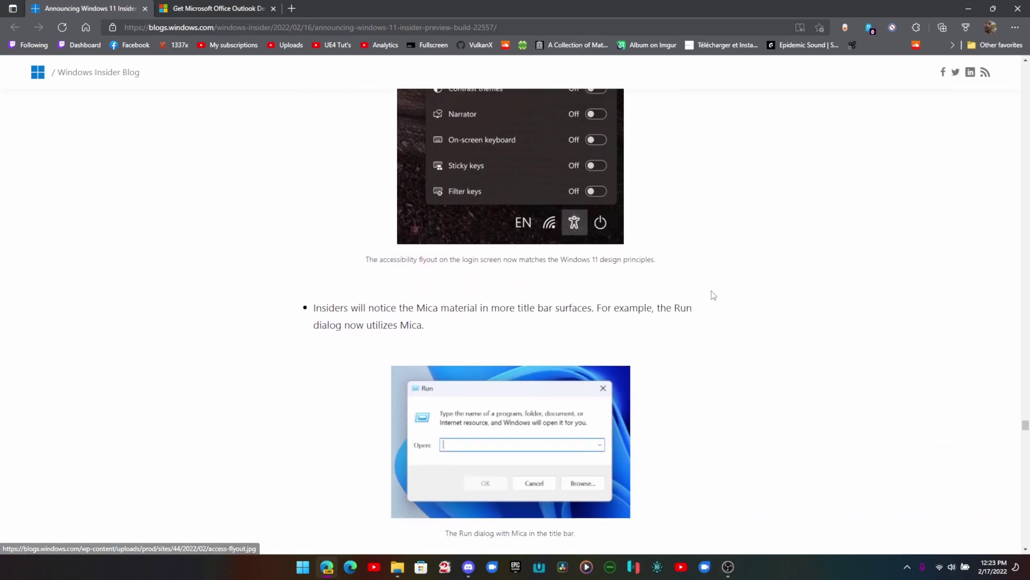
scroll(713, 296, "down", 1)
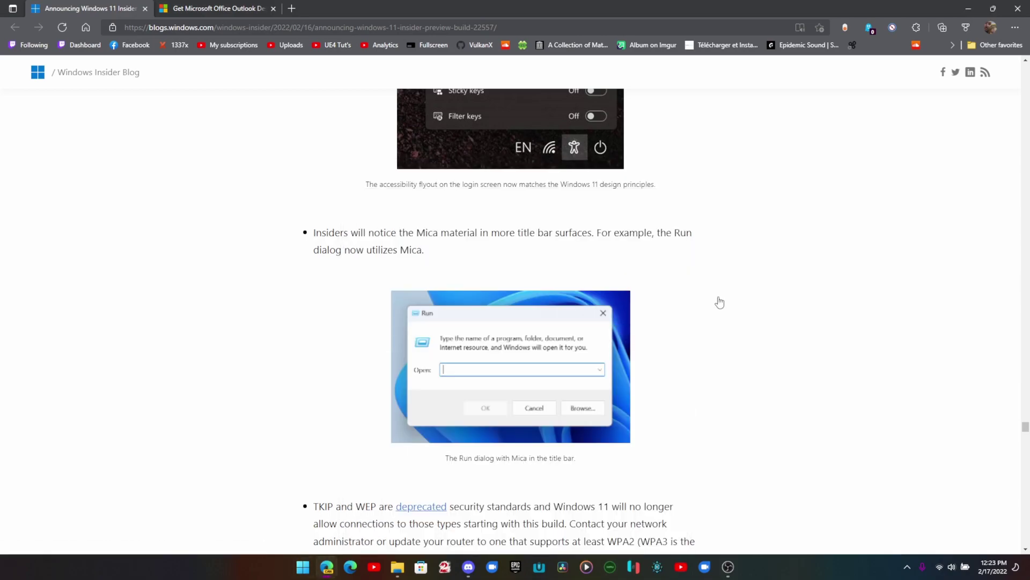
Open a Run dialog, move it to the screen centre, and minimize the stray File Explorer window
key("super+e")
key("super+r")
left_click_drag(155, 442, 538, 328)
left_click(831, 107)
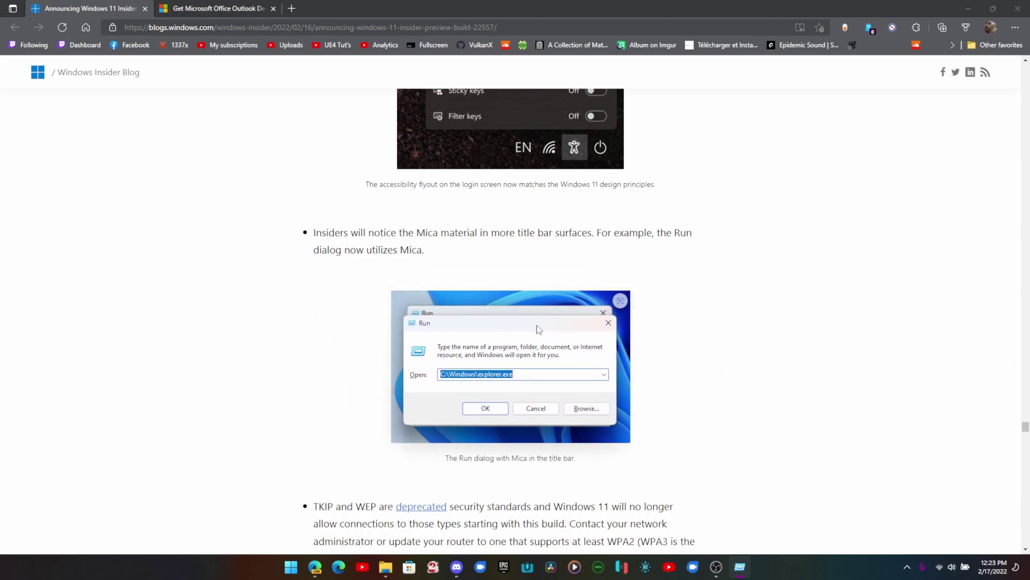
Close the Run dialog and scroll through the blog's Fixes list
left_click(601, 329)
scroll(748, 356, "down", 5)
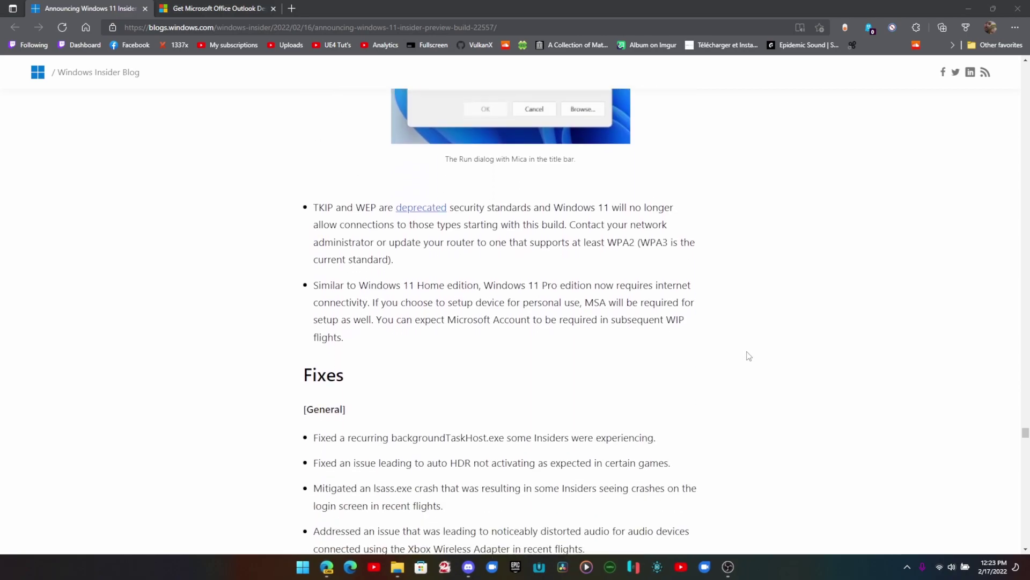
scroll(749, 356, "down", 4)
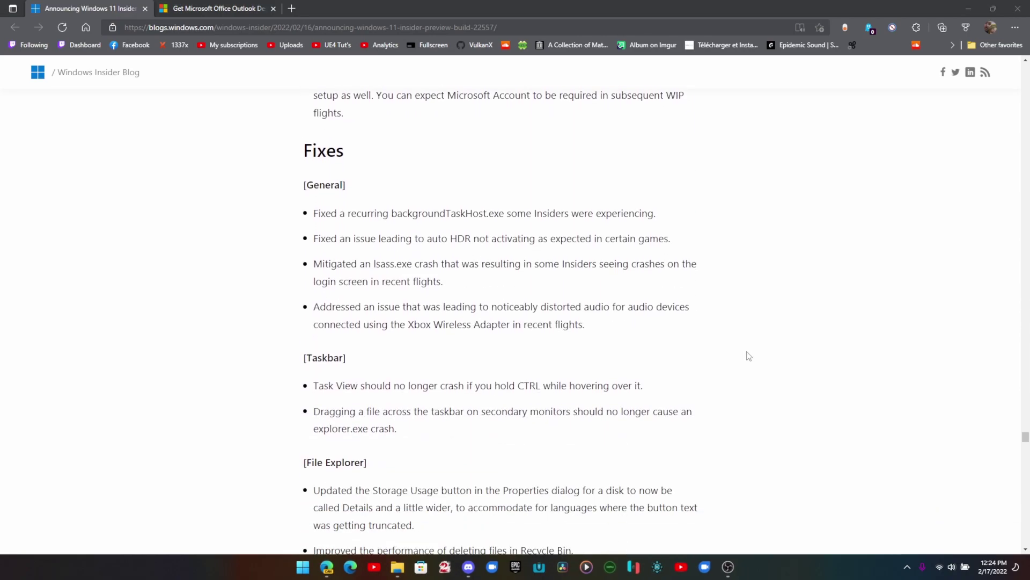
scroll(749, 356, "down", 3)
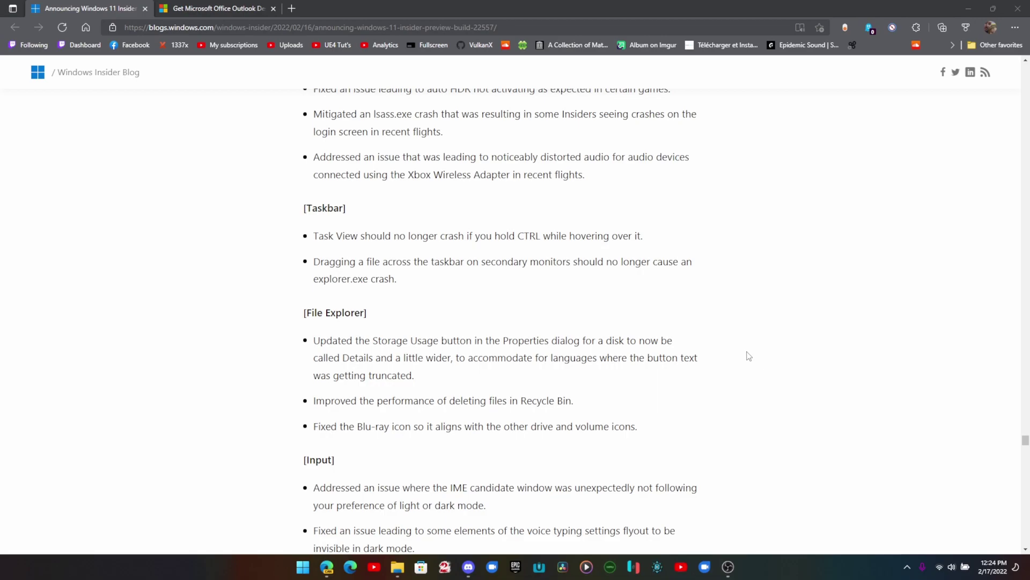
scroll(749, 356, "down", 20)
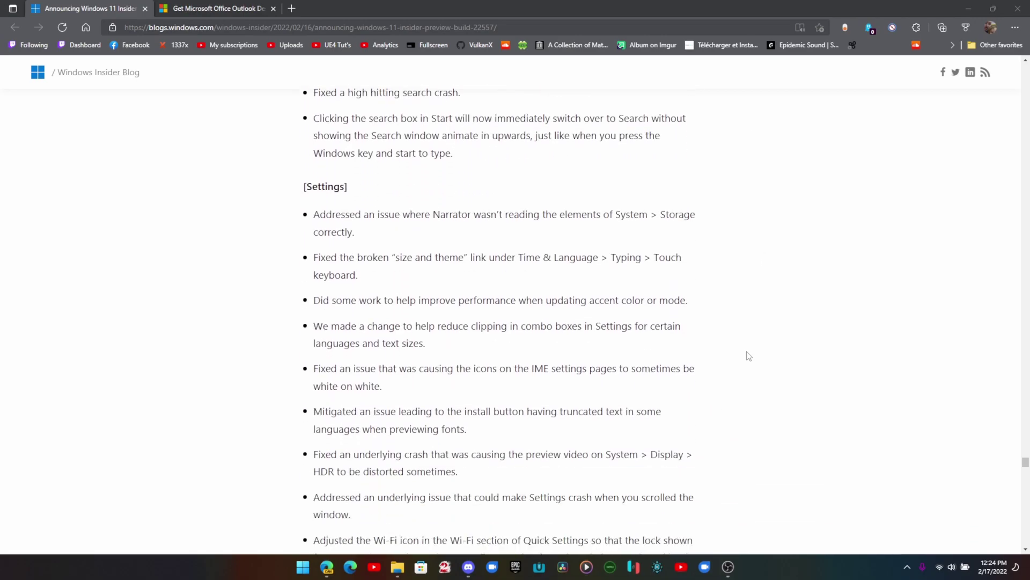
scroll(749, 356, "down", 20)
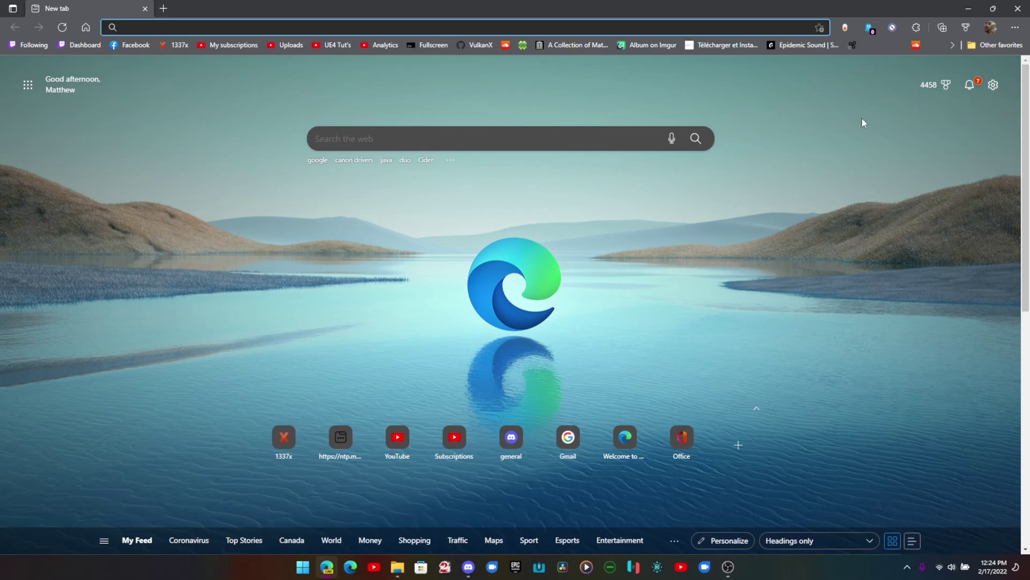
Scroll through the Edge New tab news feed and the YouTube Subscriptions page
scroll(839, 185, "down", 3)
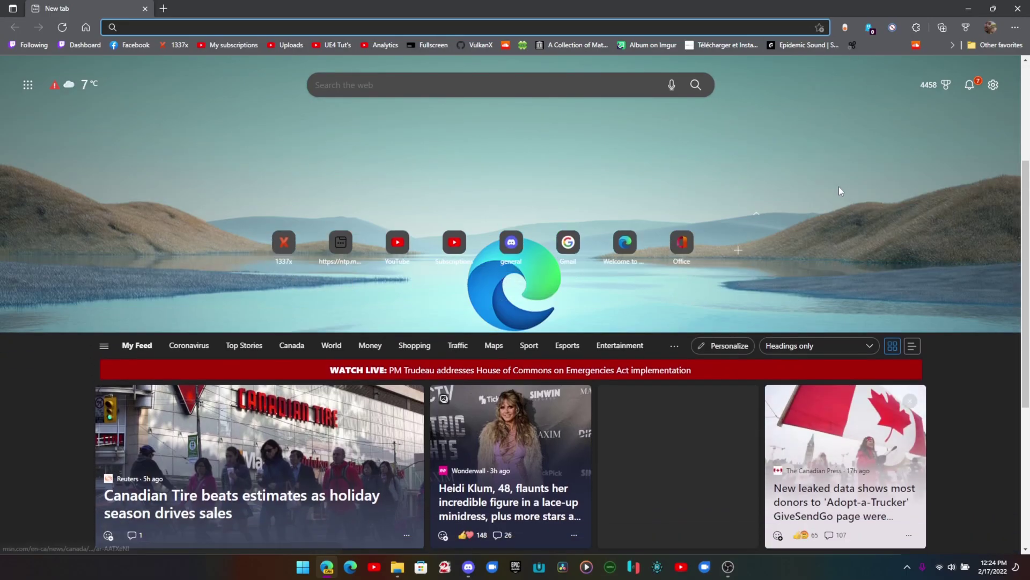
scroll(839, 186, "down", 2)
scroll(837, 191, "up", 5)
scroll(837, 191, "down", 3)
scroll(838, 195, "up", 3)
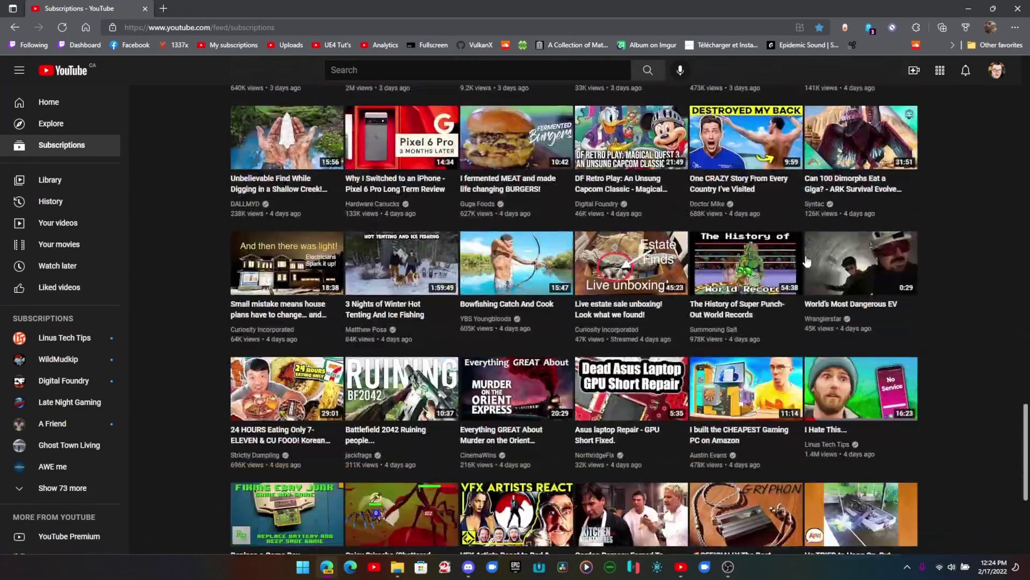
scroll(806, 262, "up", 20)
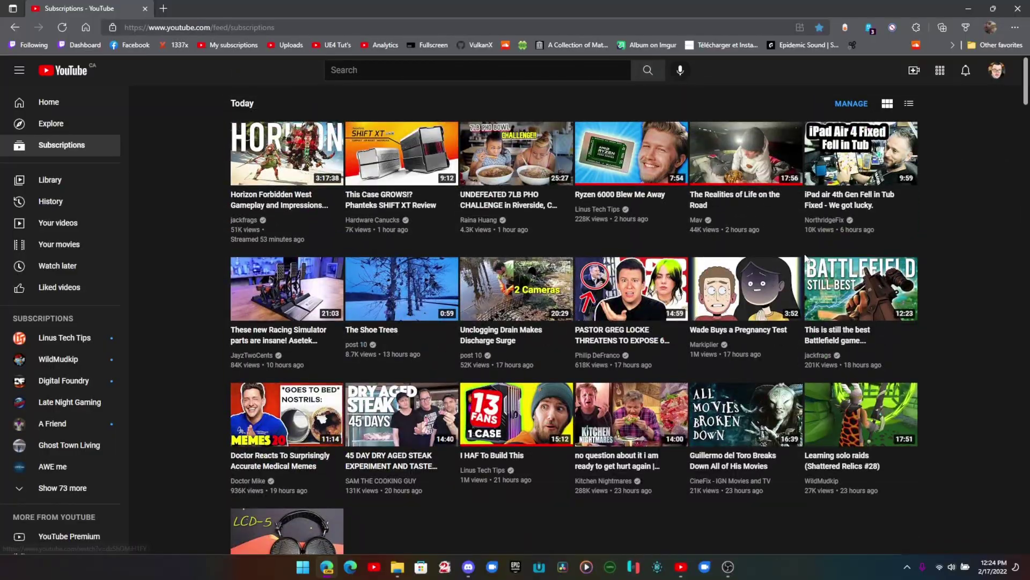
scroll(805, 258, "down", 20)
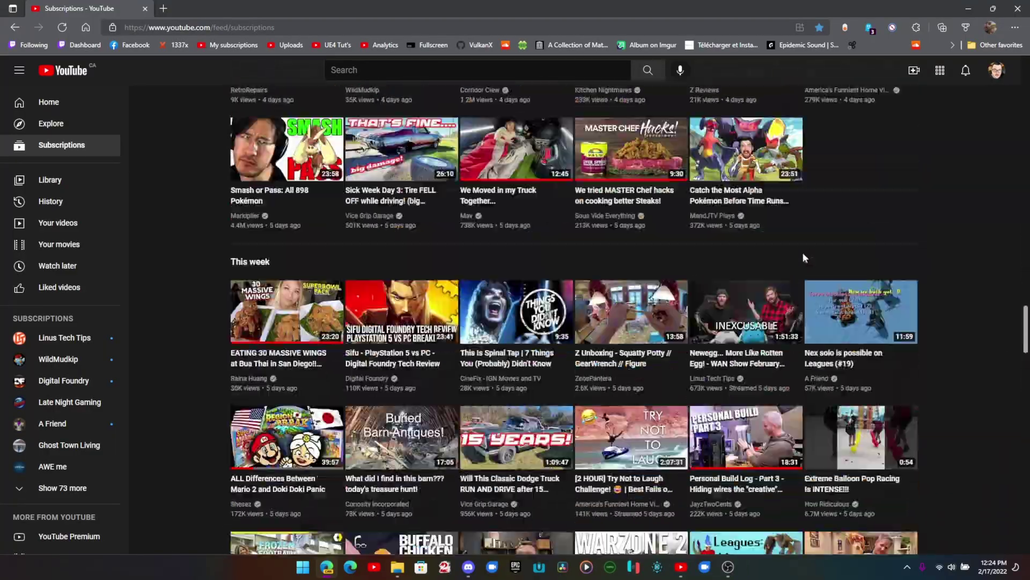
scroll(803, 252, "up", 15)
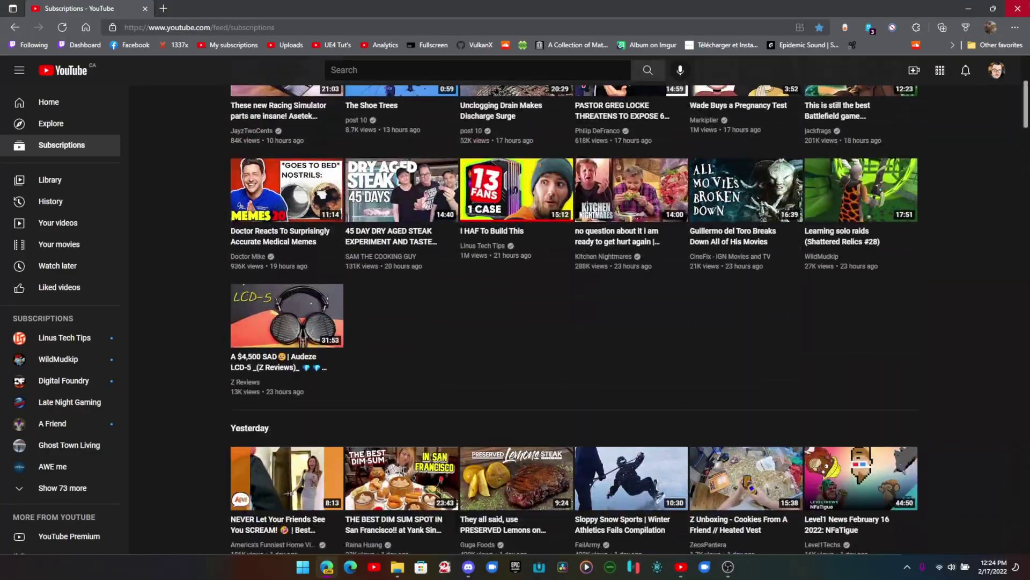
Close Edge and the Pictures window, turn off Show desktop icons, then open and close Start
left_click(1024, 5)
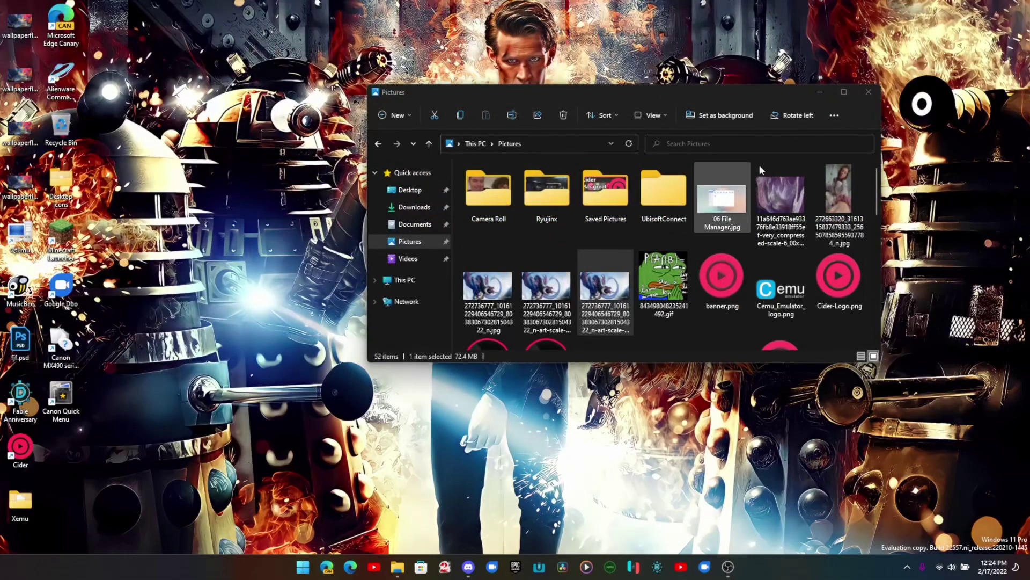
left_click(861, 95)
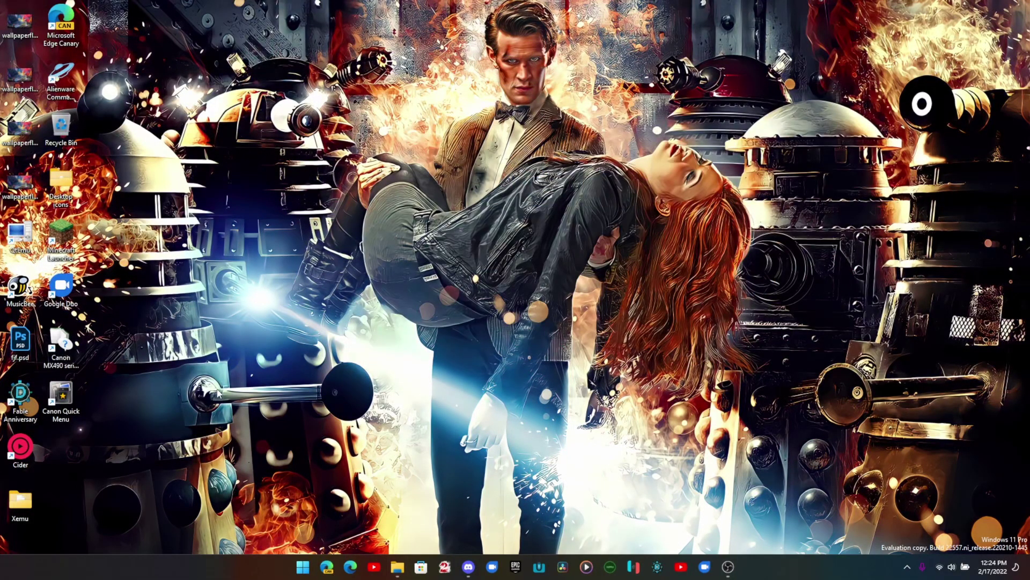
right_click(249, 197)
mouse_move(285, 212)
left_click(447, 305)
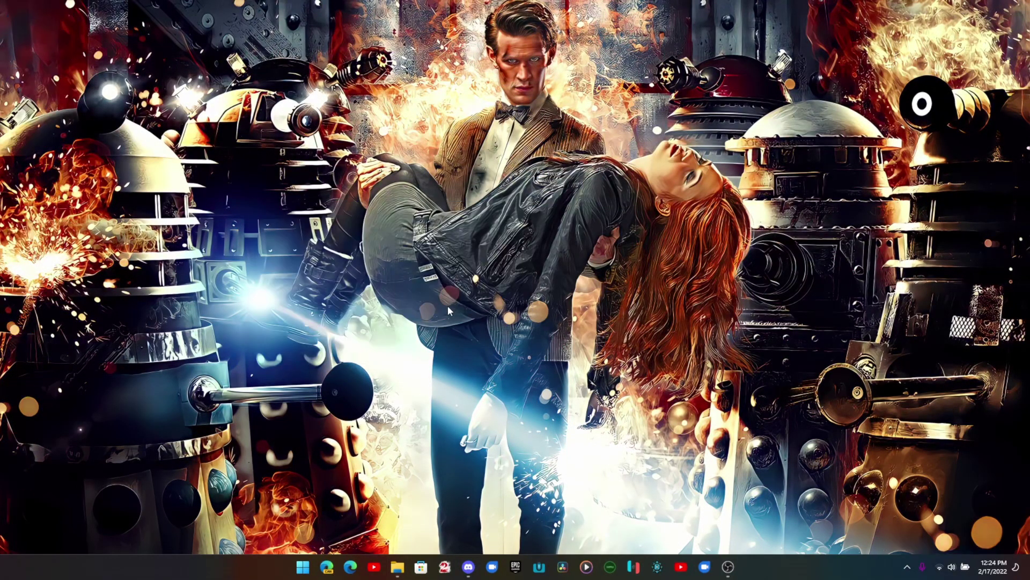
left_click(304, 567)
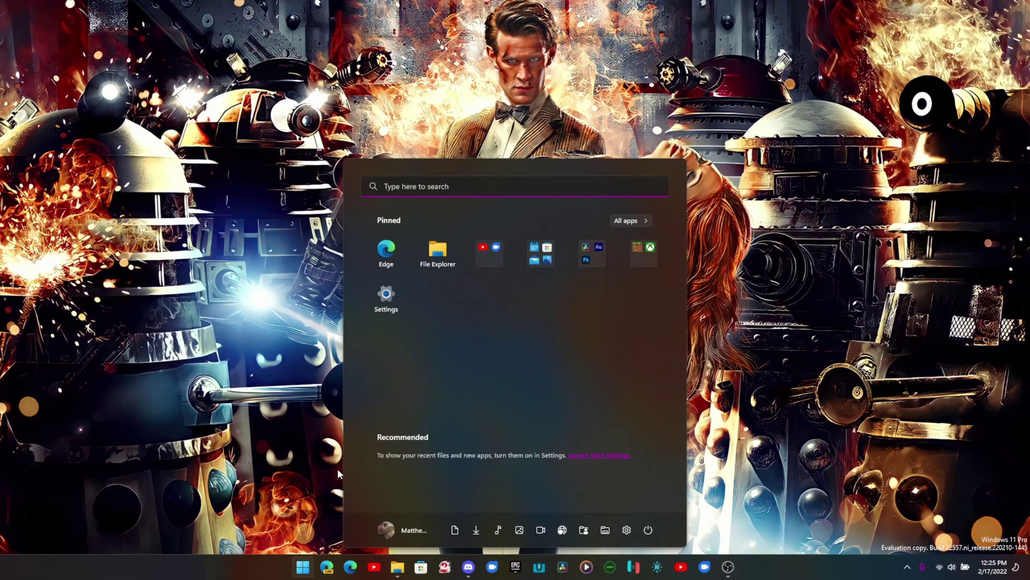
left_click(721, 380)
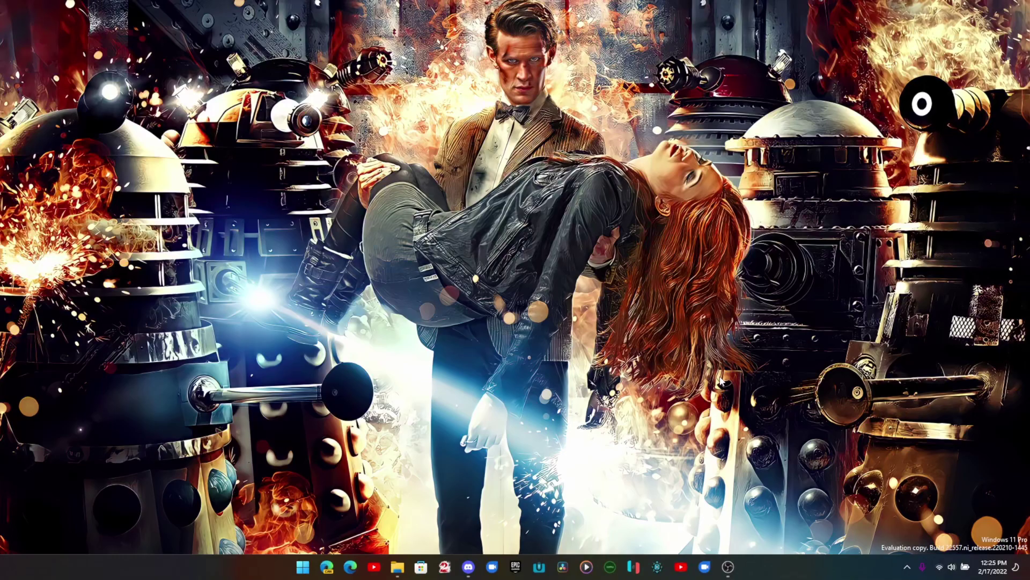